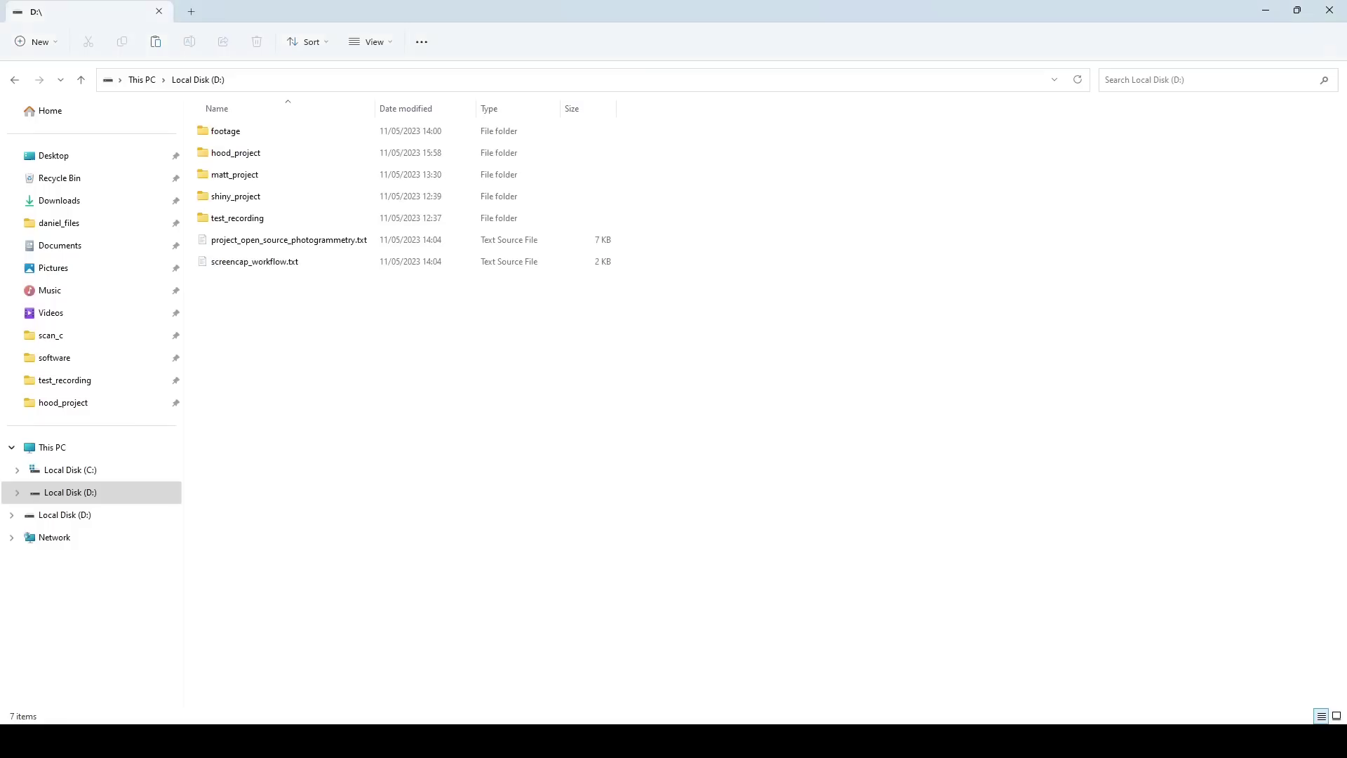
Create a new folder named project_folder at the root of Local Disk (D:)
right_click(286, 393)
mouse_move(337, 530)
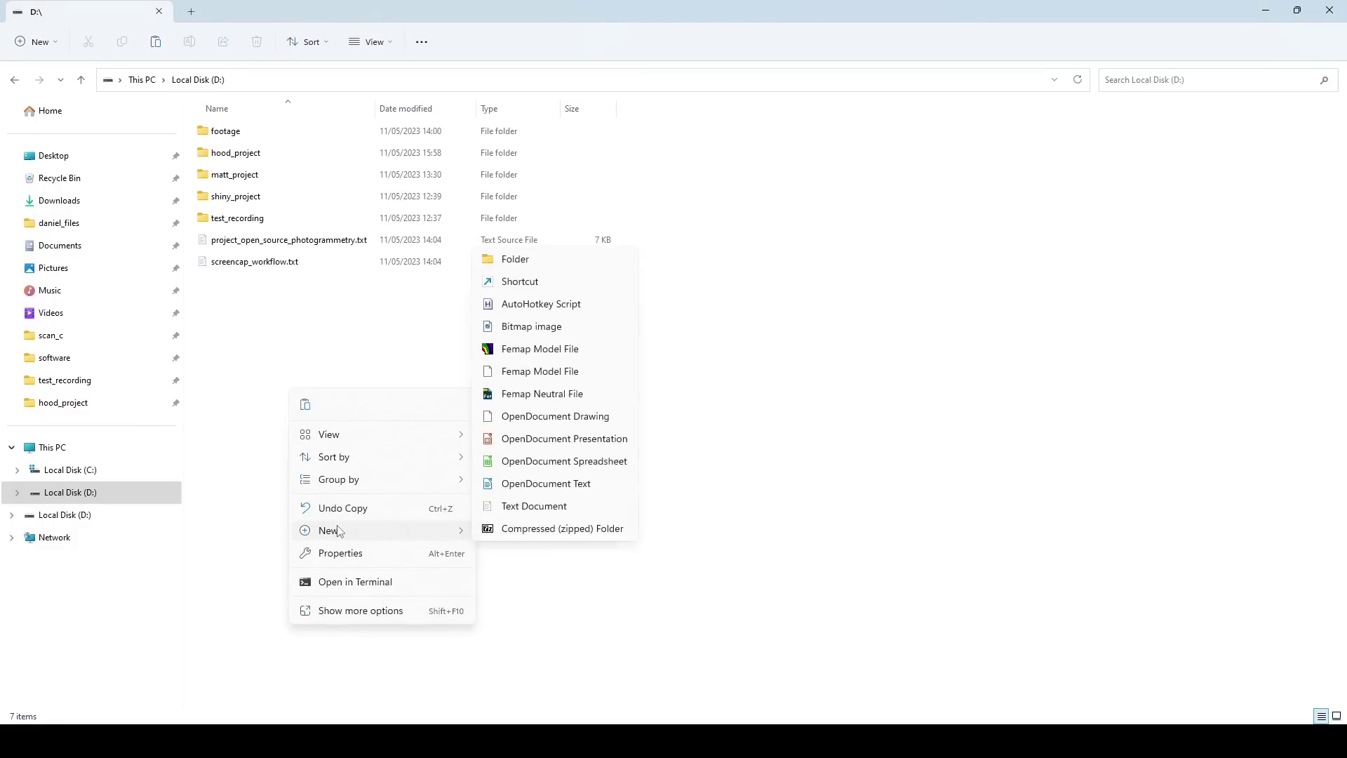
left_click(503, 259)
type("project_fo")
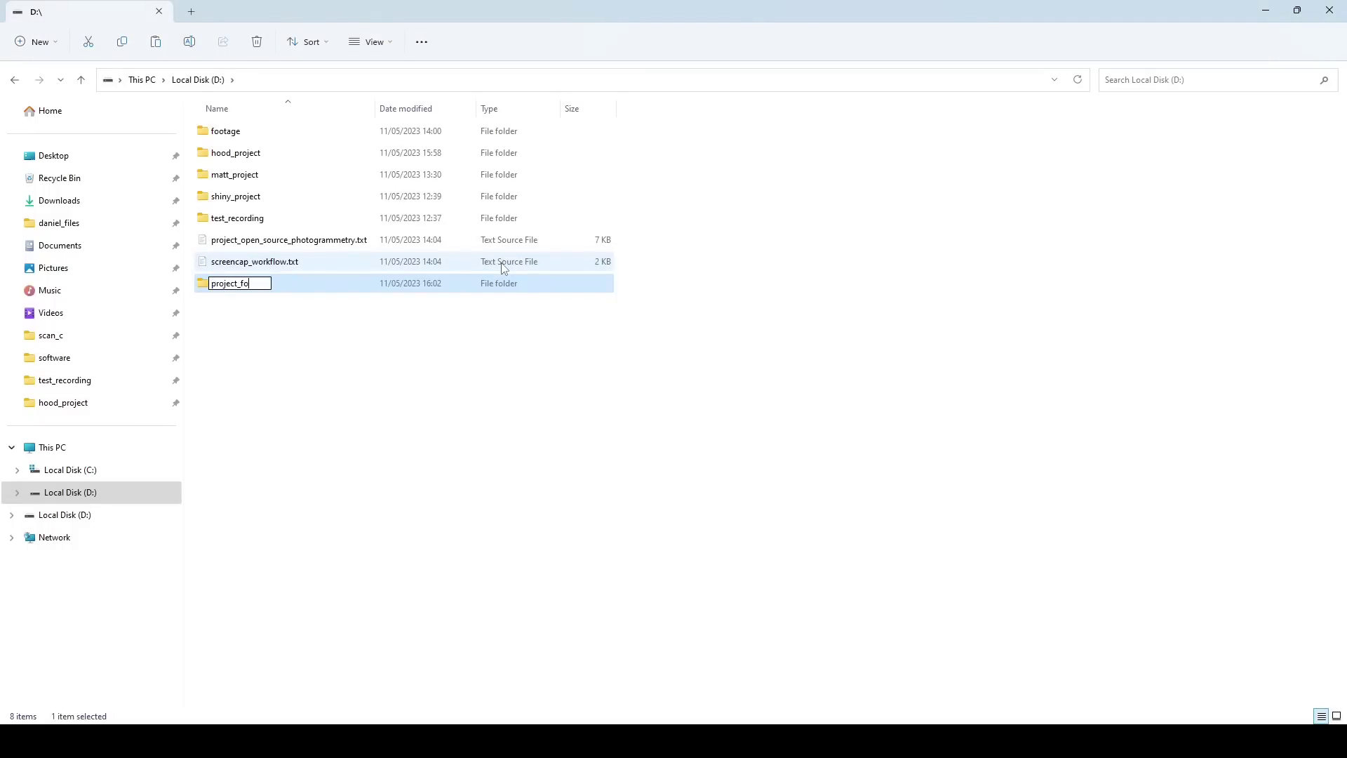
type("lder")
key("Return")
Create a subfolder named images inside project_folder
double_click(287, 287)
right_click(286, 251)
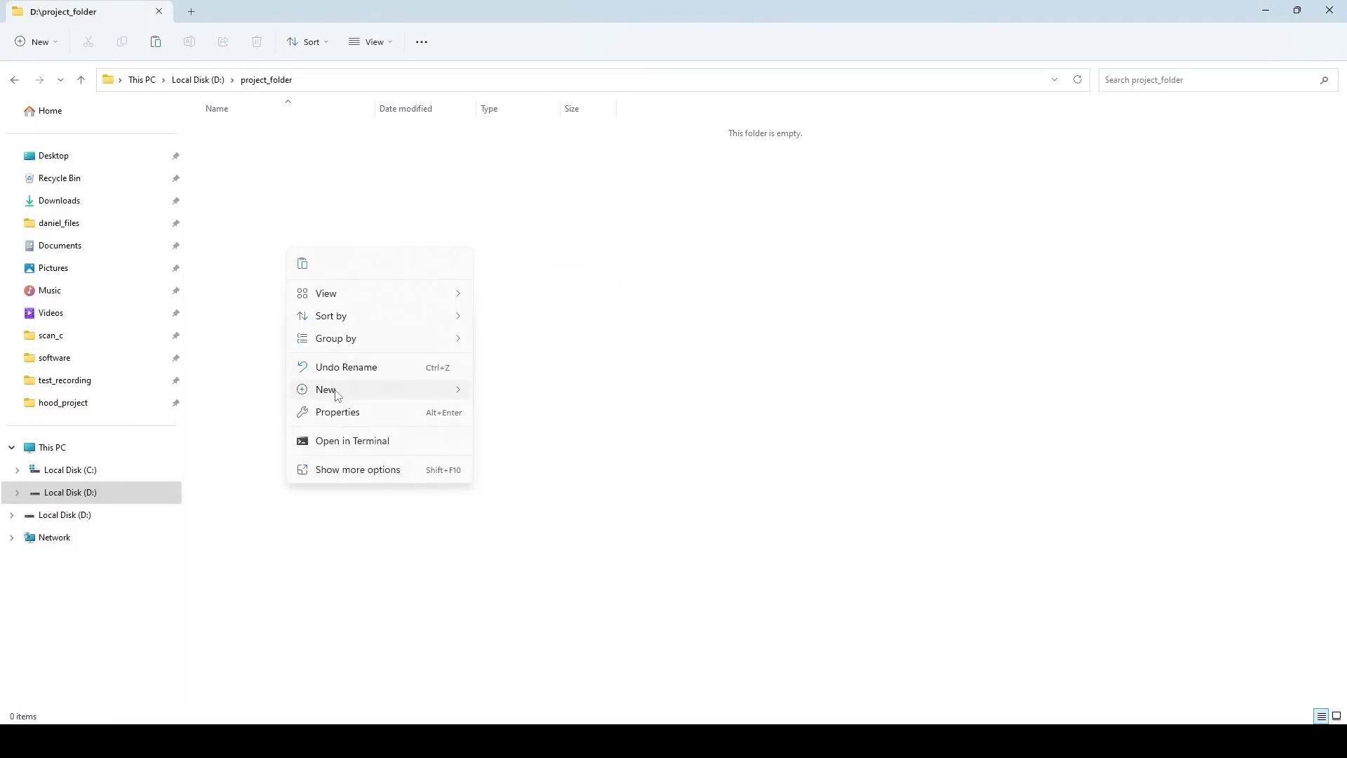
mouse_move(337, 396)
left_click(580, 399)
type("images")
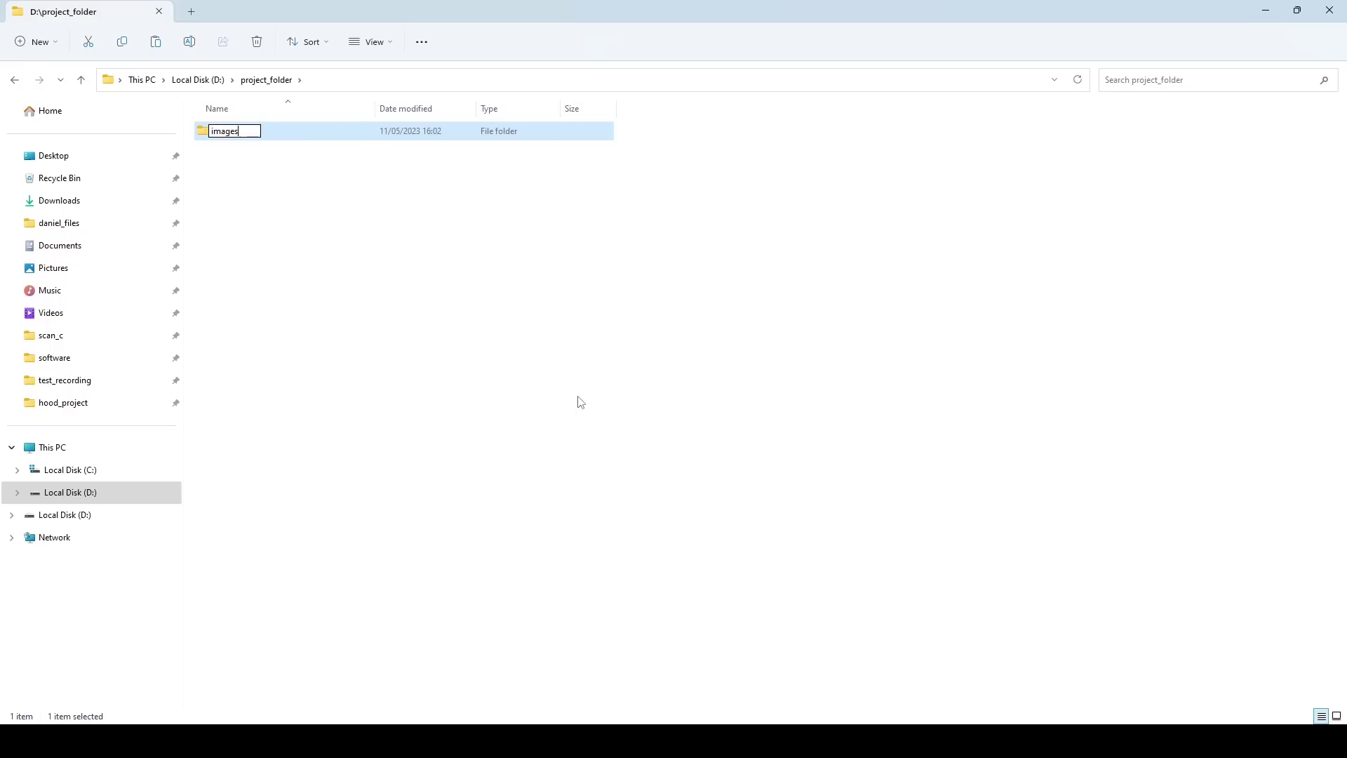
key("Return")
Paste the copied photos into the images folder
key("Return")
right_click(257, 207)
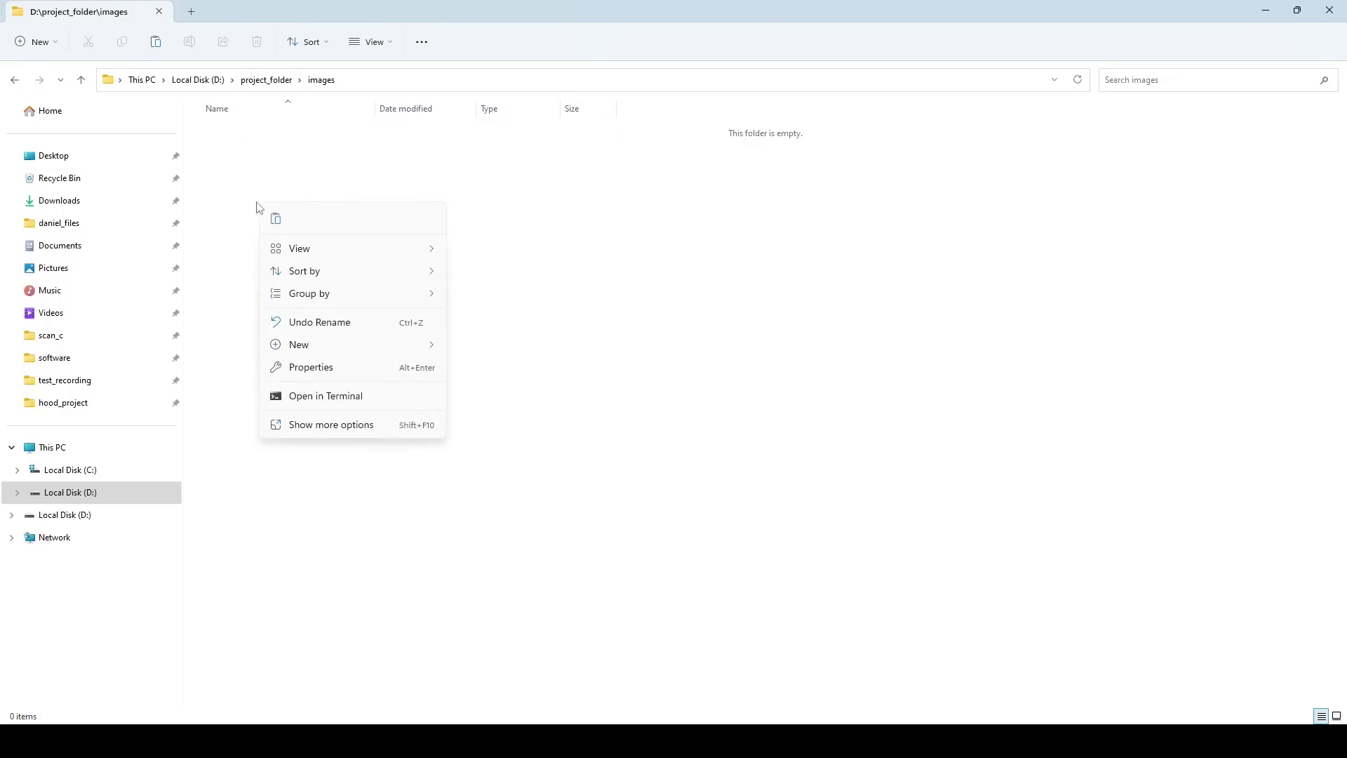
left_click(275, 218)
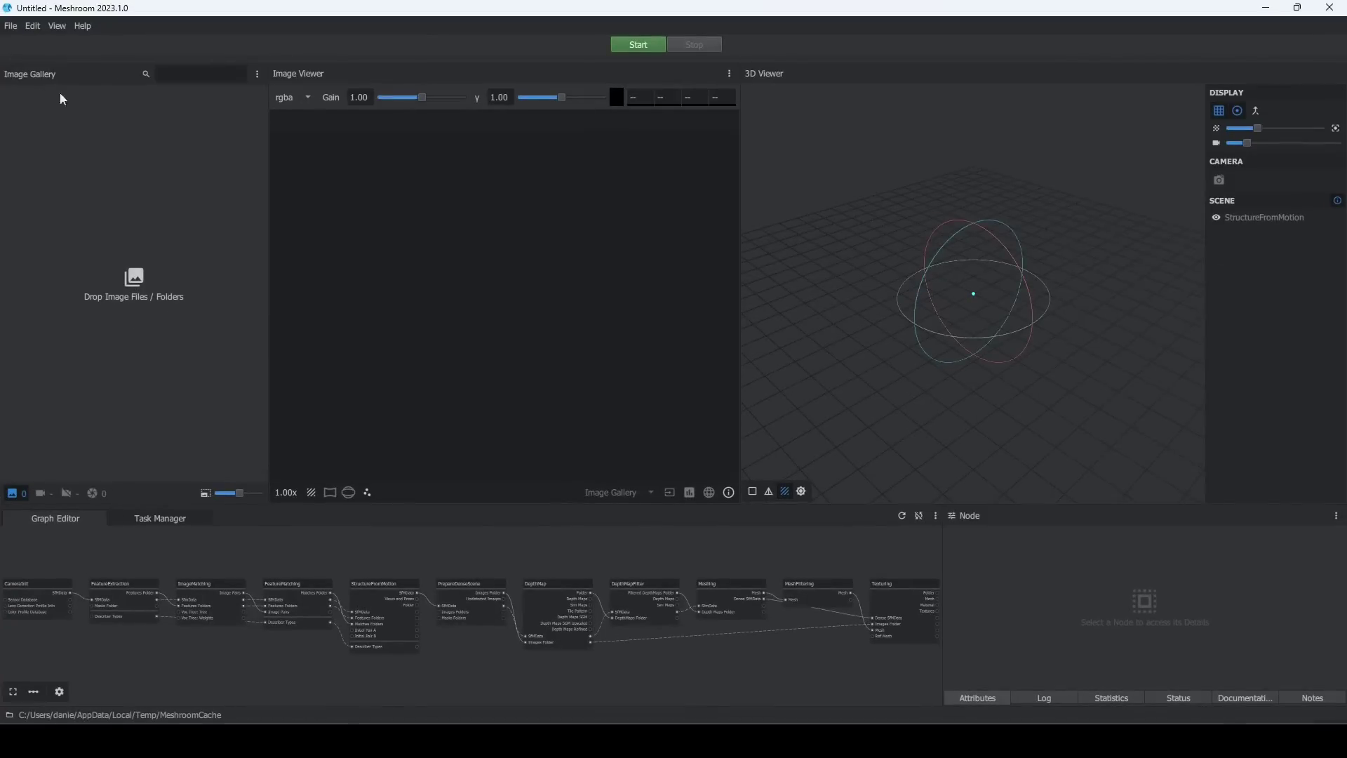
Switch to Meshroom and save the untitled project as project in D:\project_folder
left_click(11, 26)
left_click(30, 120)
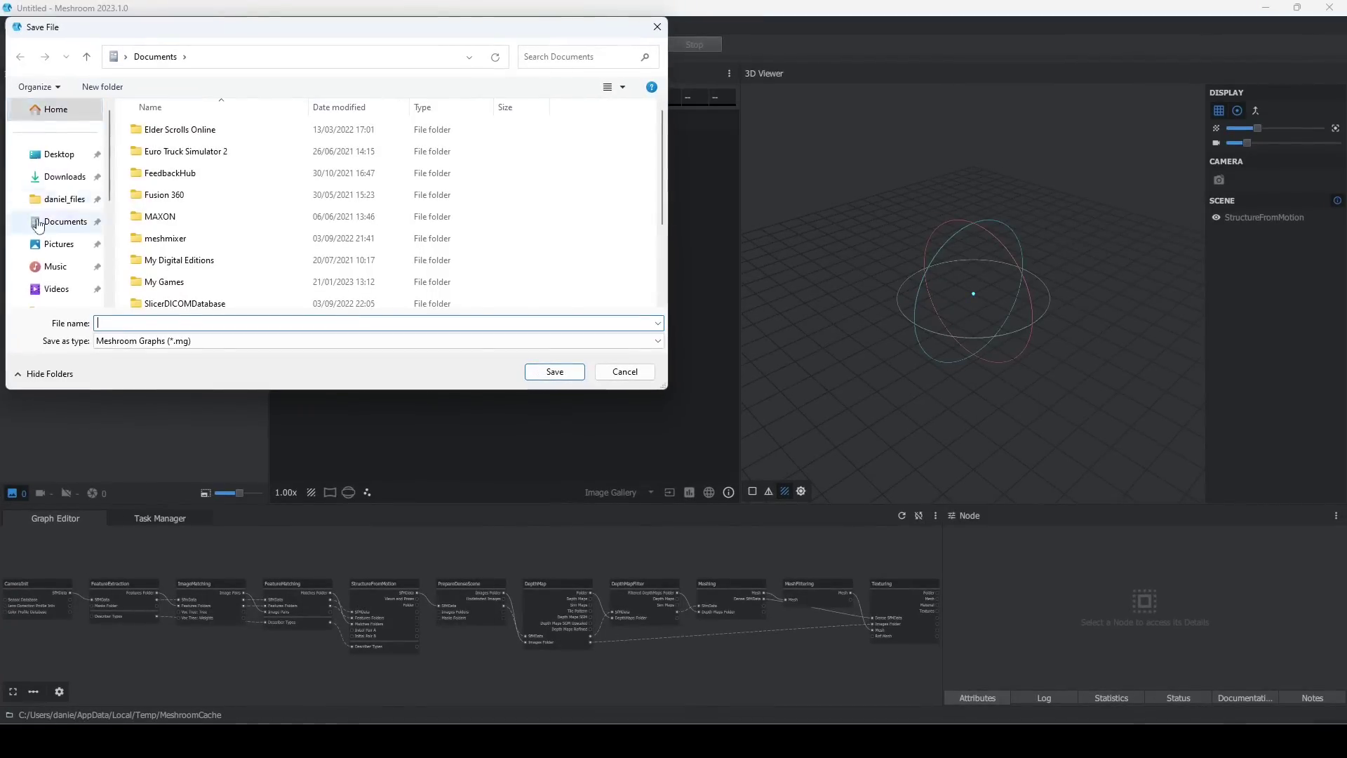
scroll(52, 238, "down", 5)
left_click(68, 244)
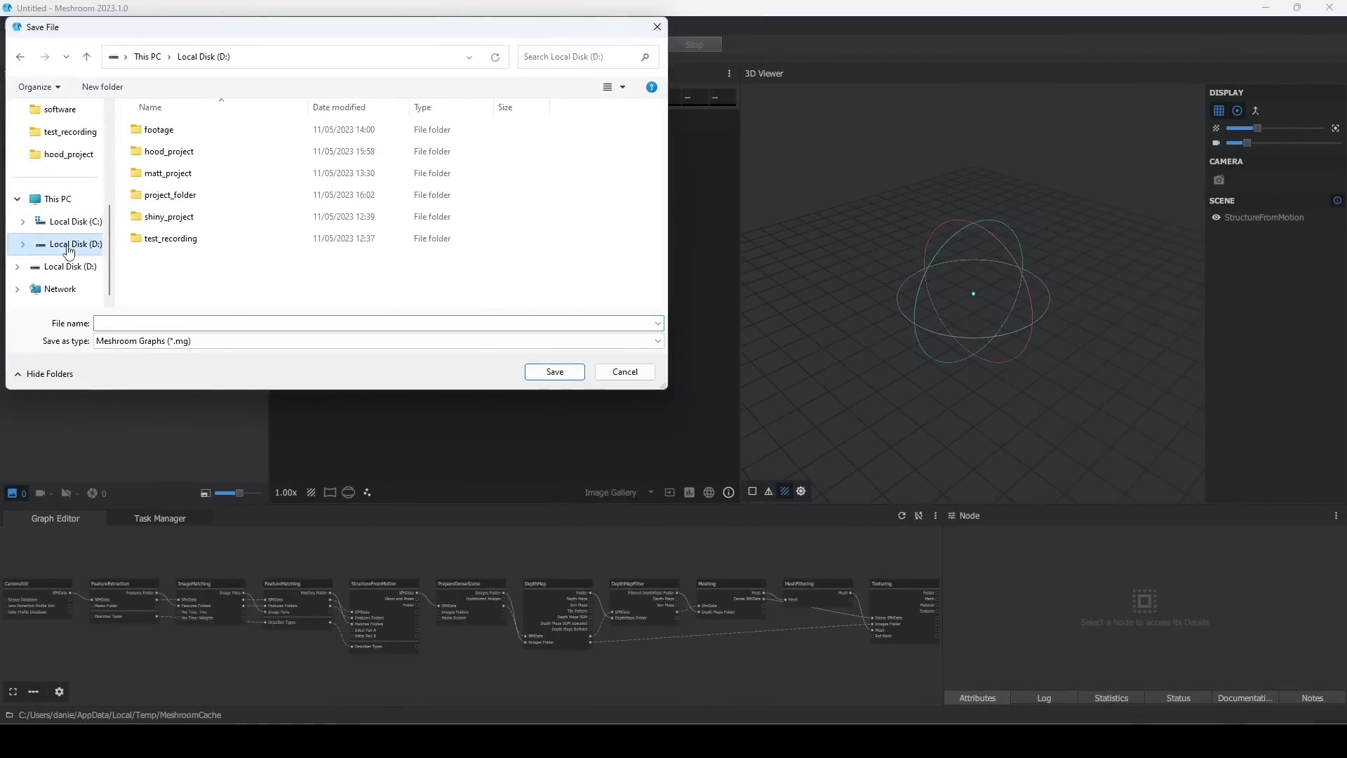
double_click(168, 194)
left_click(141, 324)
type("projec")
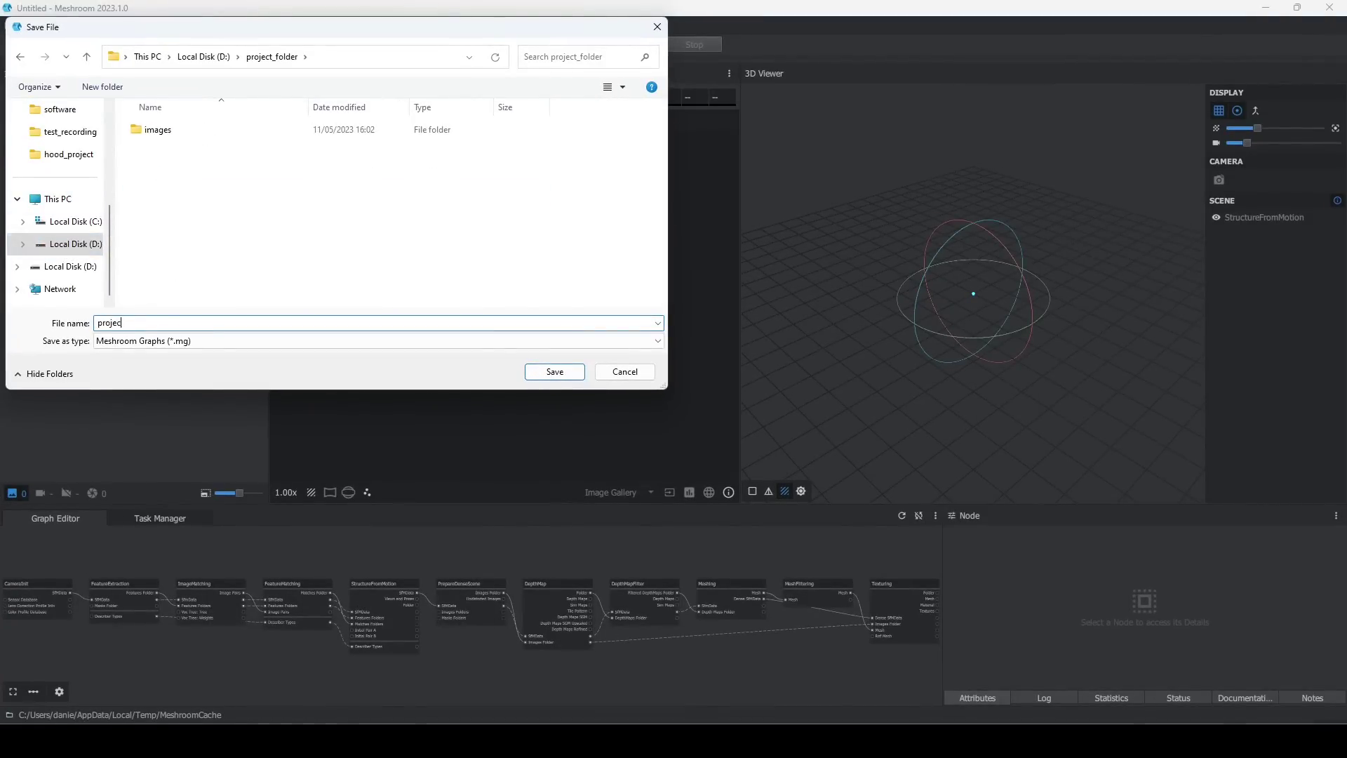
type("t")
key("Return")
Import all the photos from D:\project_folder\images into the project
left_click(11, 26)
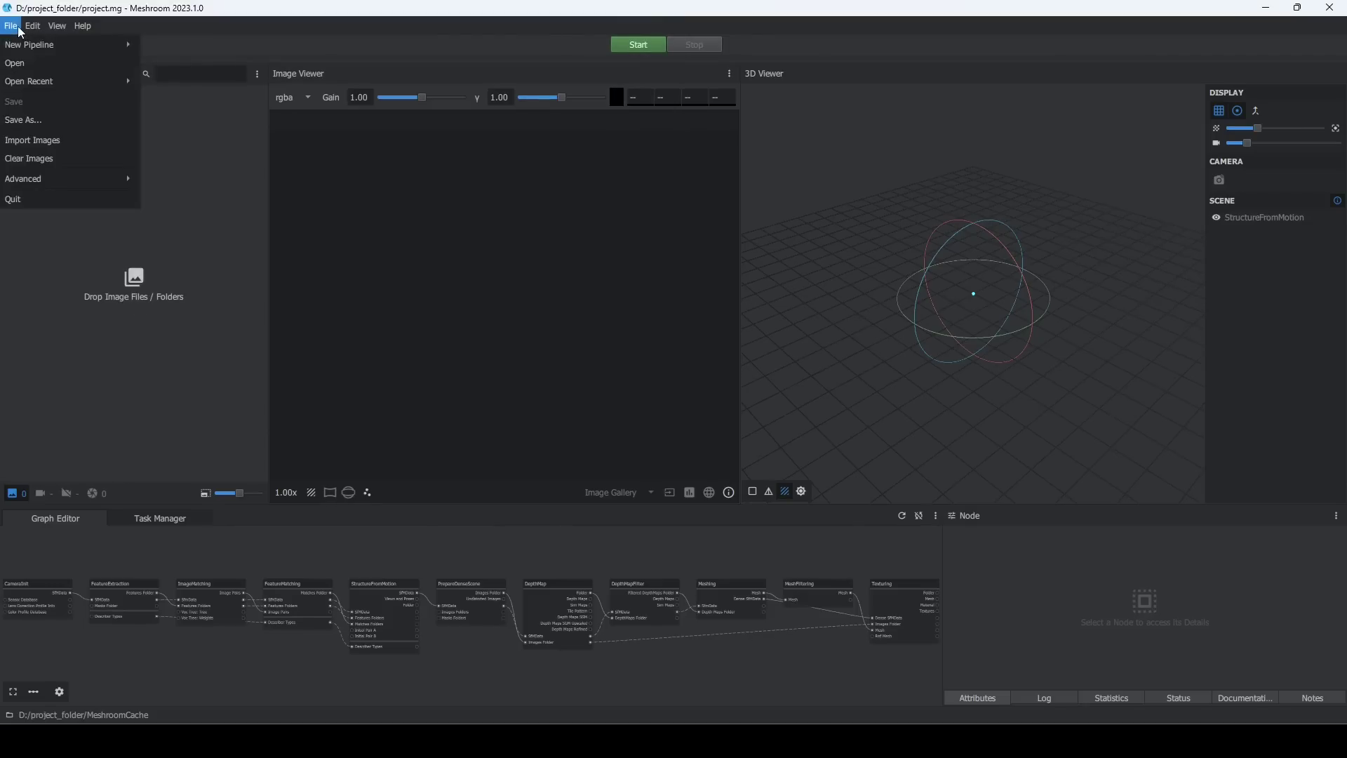
left_click(42, 150)
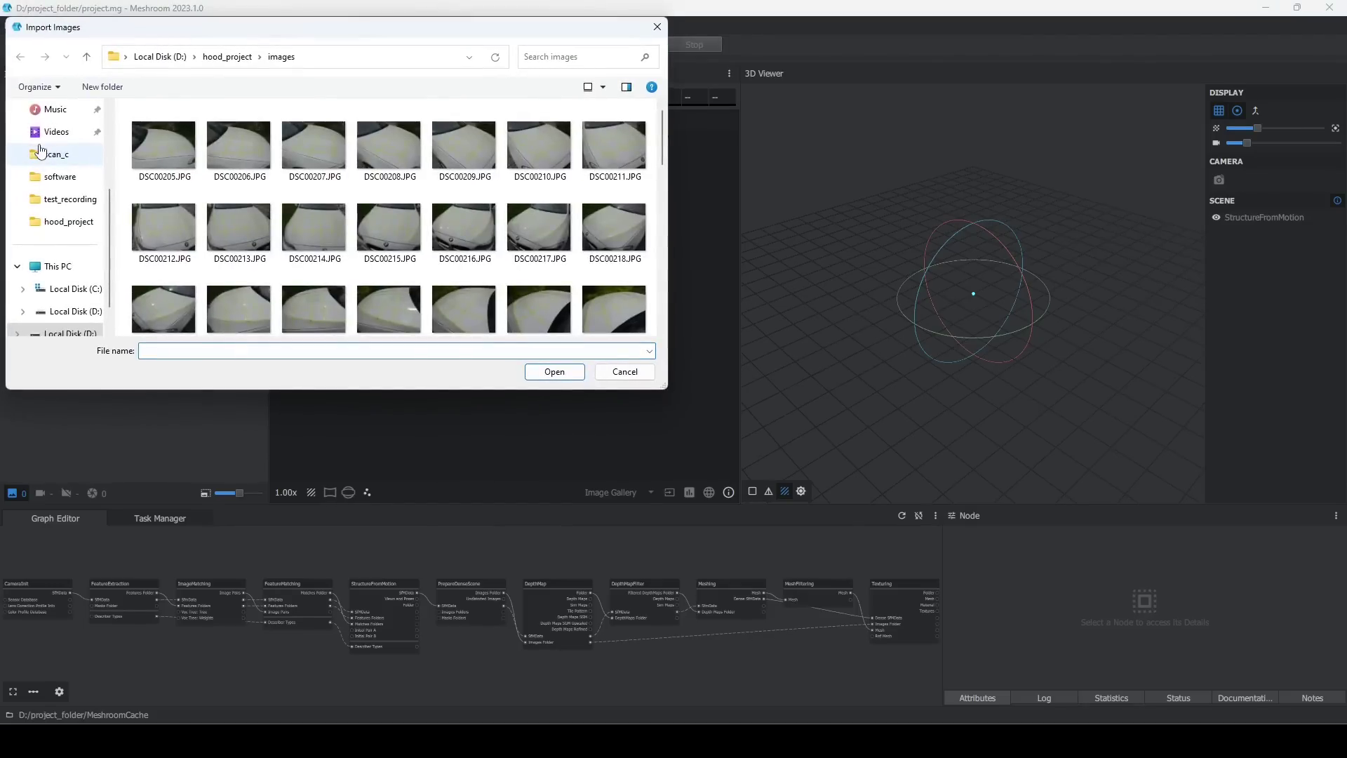
left_click(155, 57)
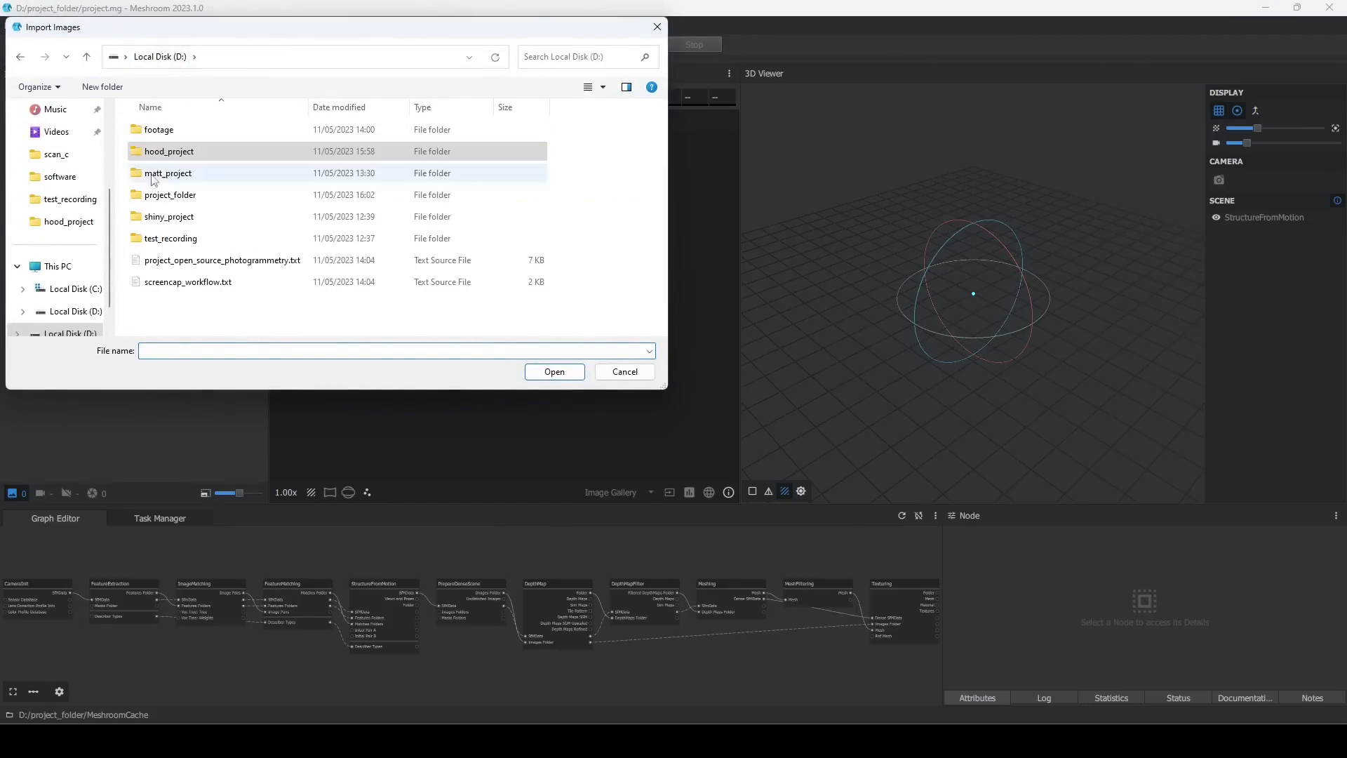
double_click(164, 195)
double_click(158, 130)
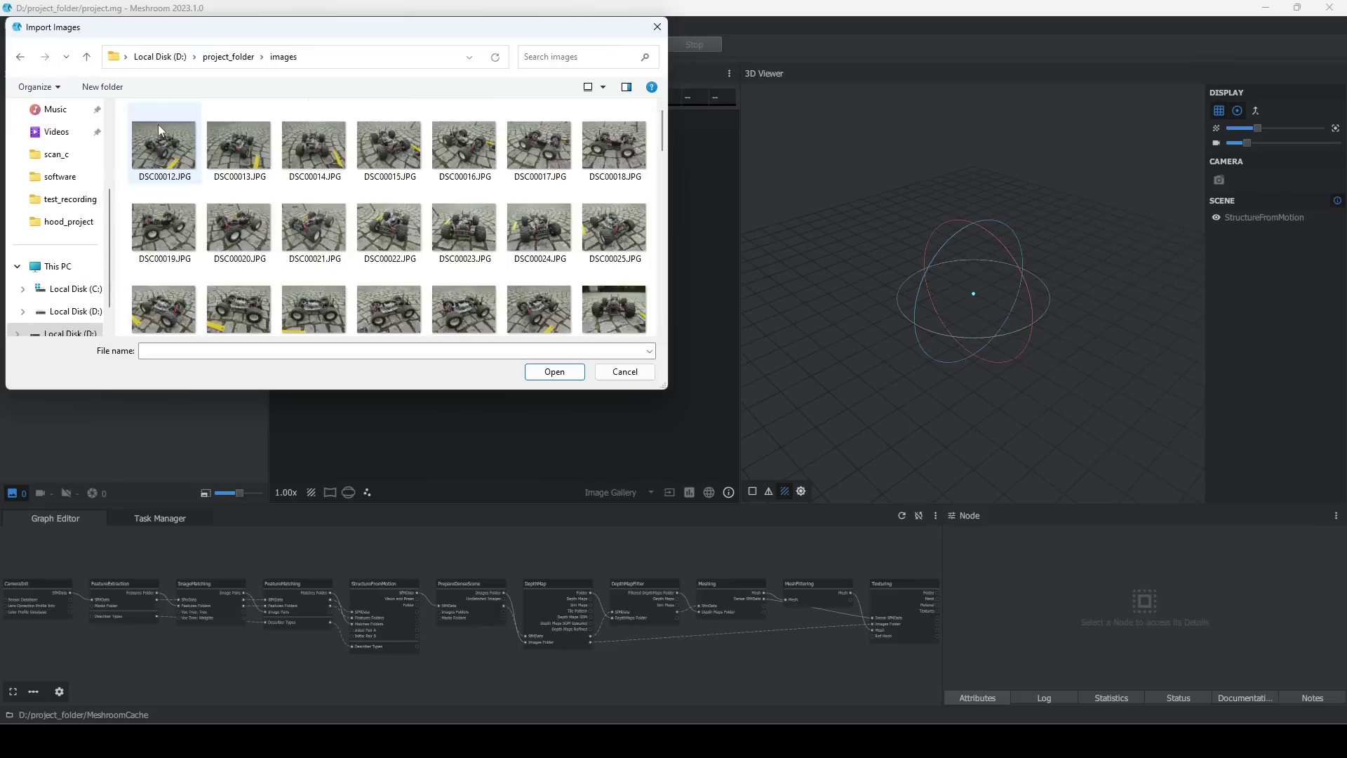
left_click(163, 153)
key("ctrl+a")
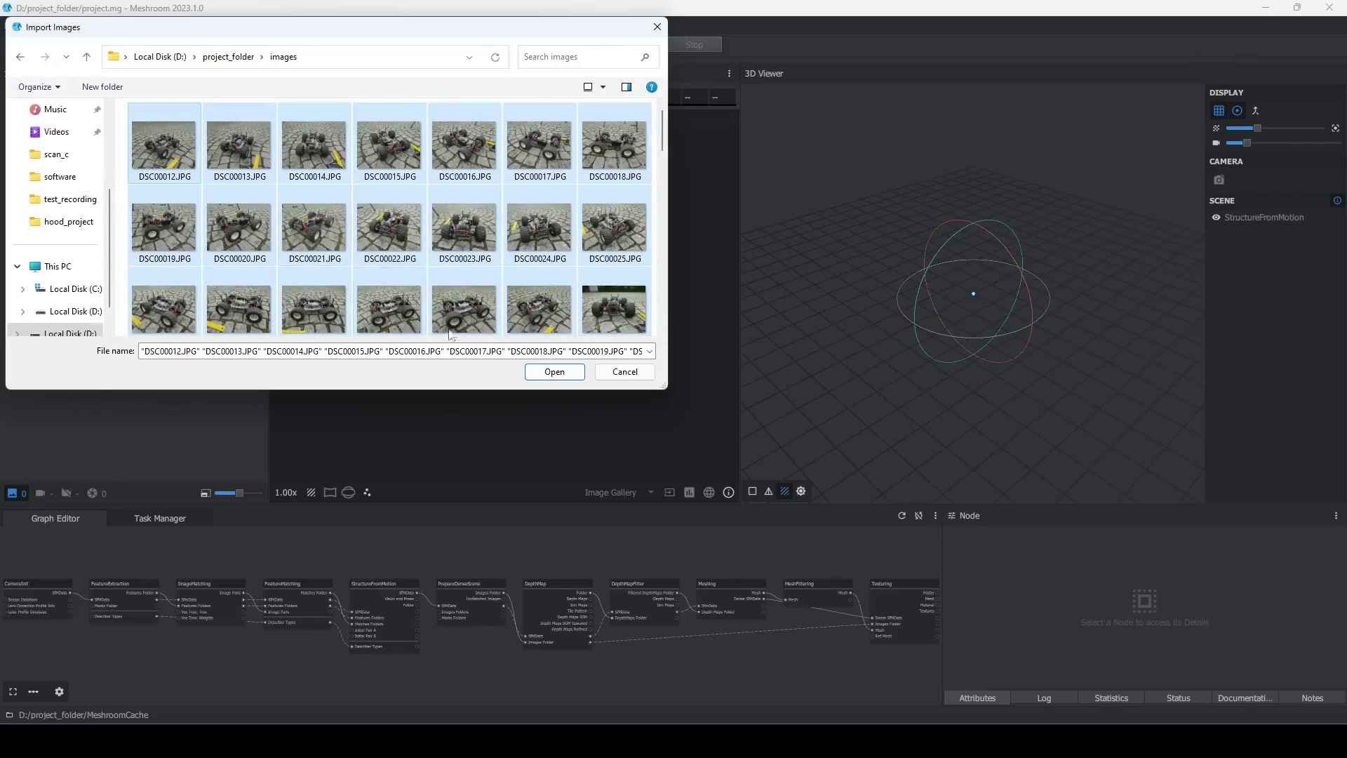
left_click(554, 371)
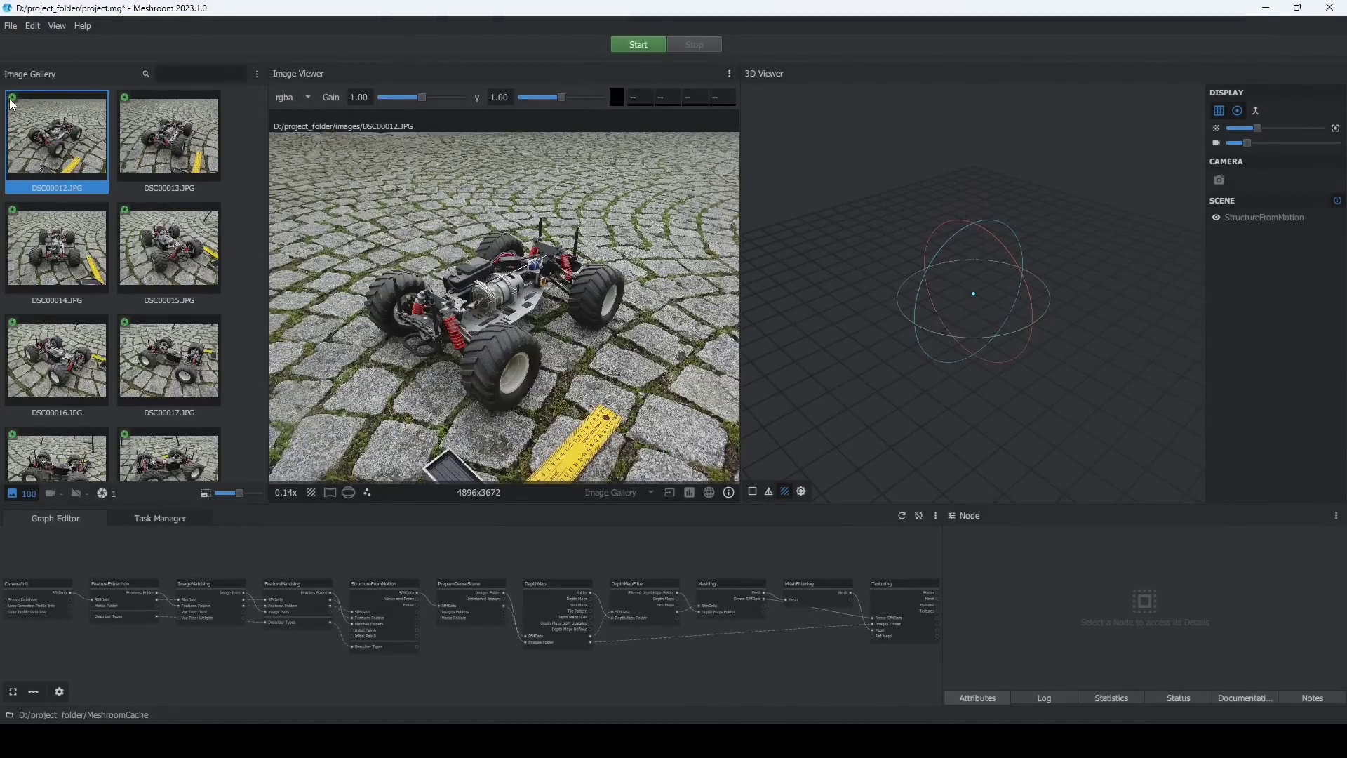
Check the first photo's camera status and read the Meshroom wiki page on adding a camera to the sensor database
mouse_move(15, 105)
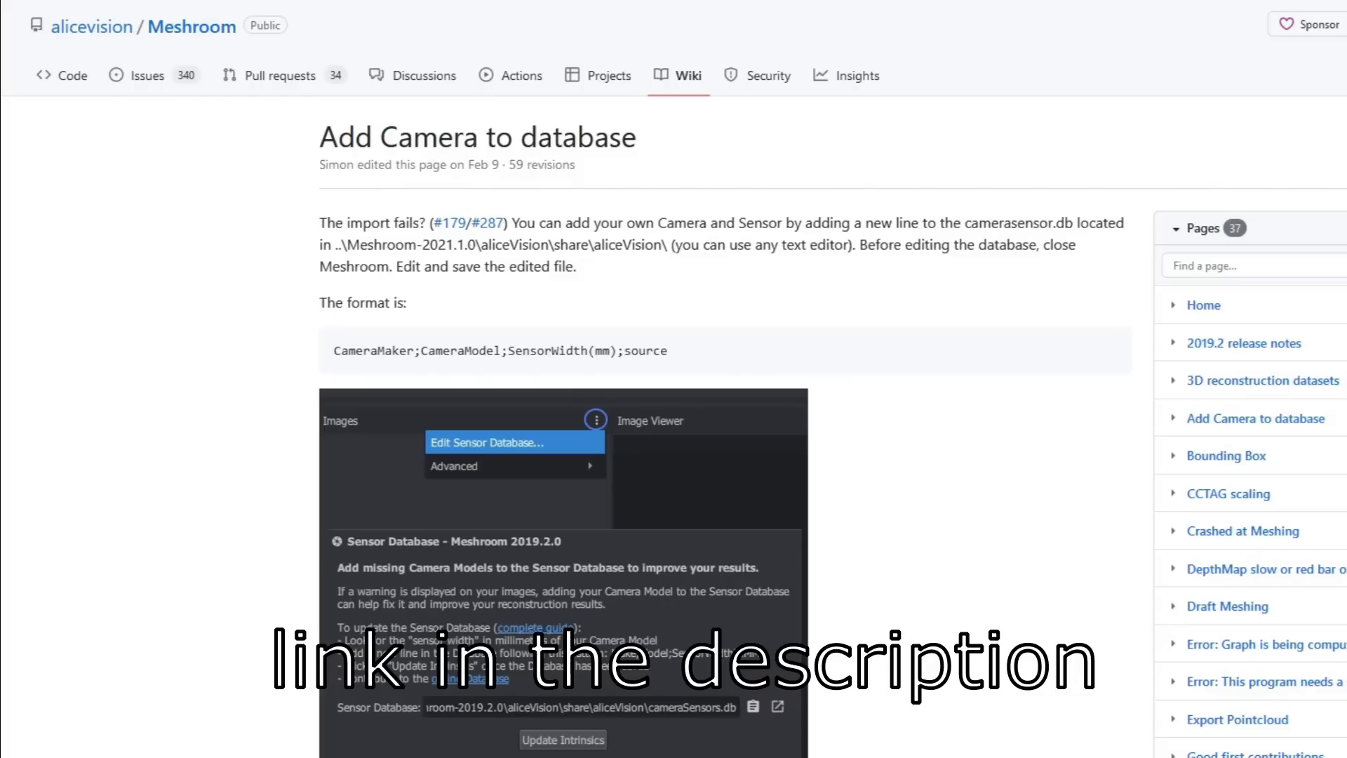
scroll(673, 379, "down", 5)
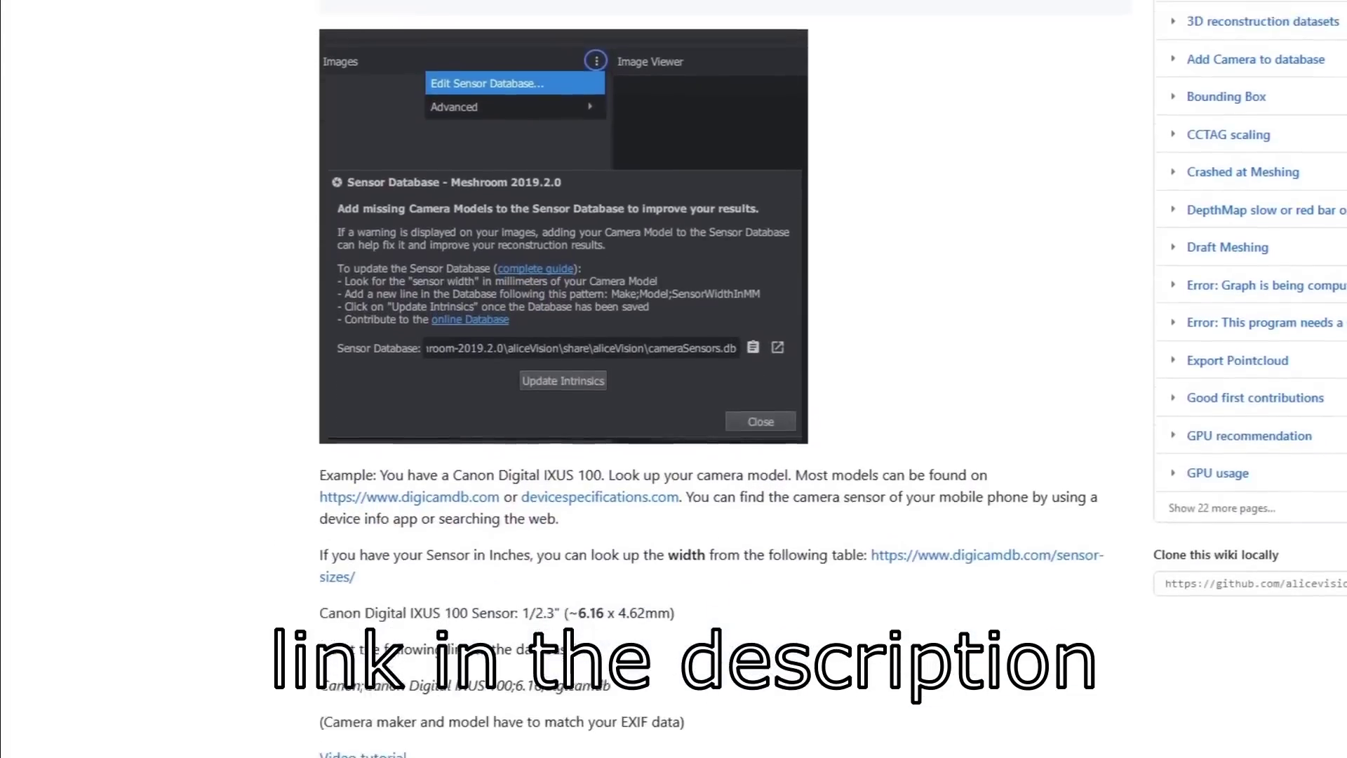
scroll(673, 379, "down", 2)
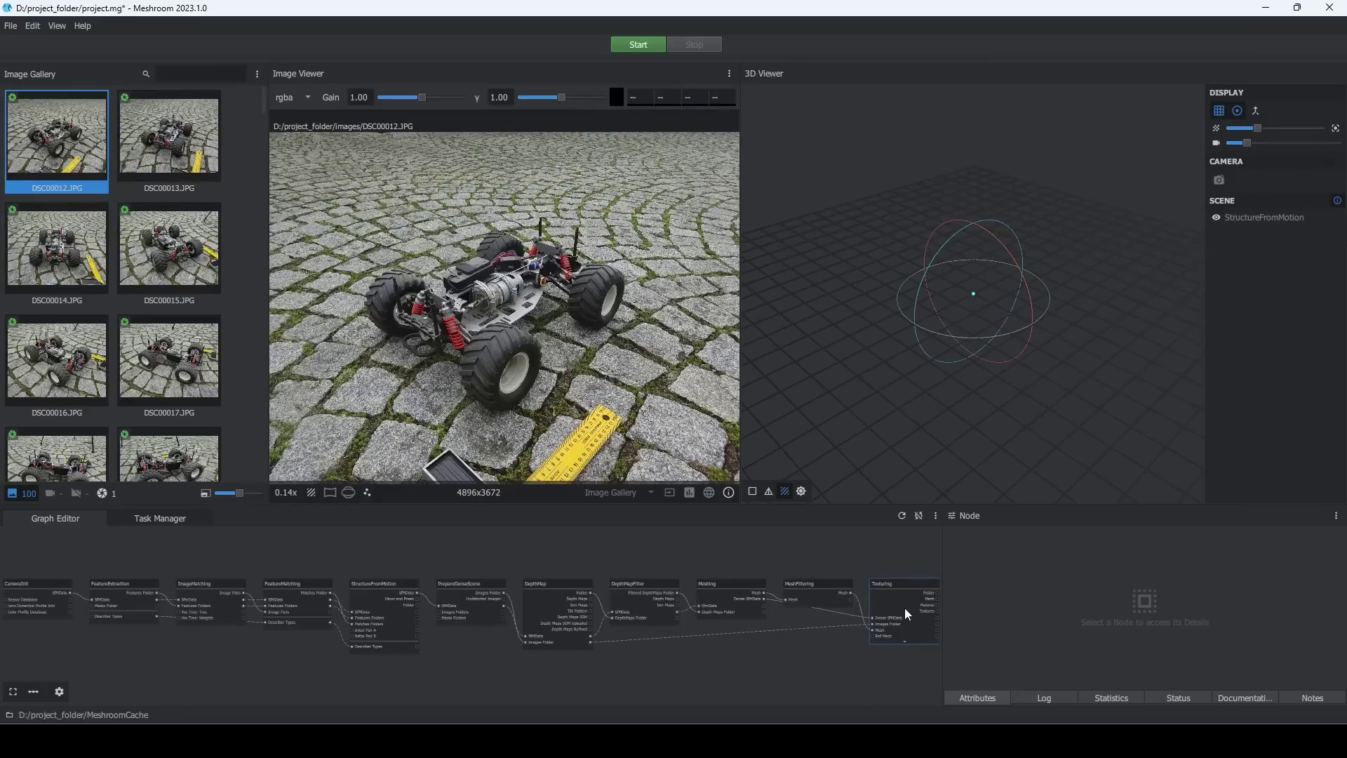
Set the Texturing node's color mapping file type to png
left_click(905, 608)
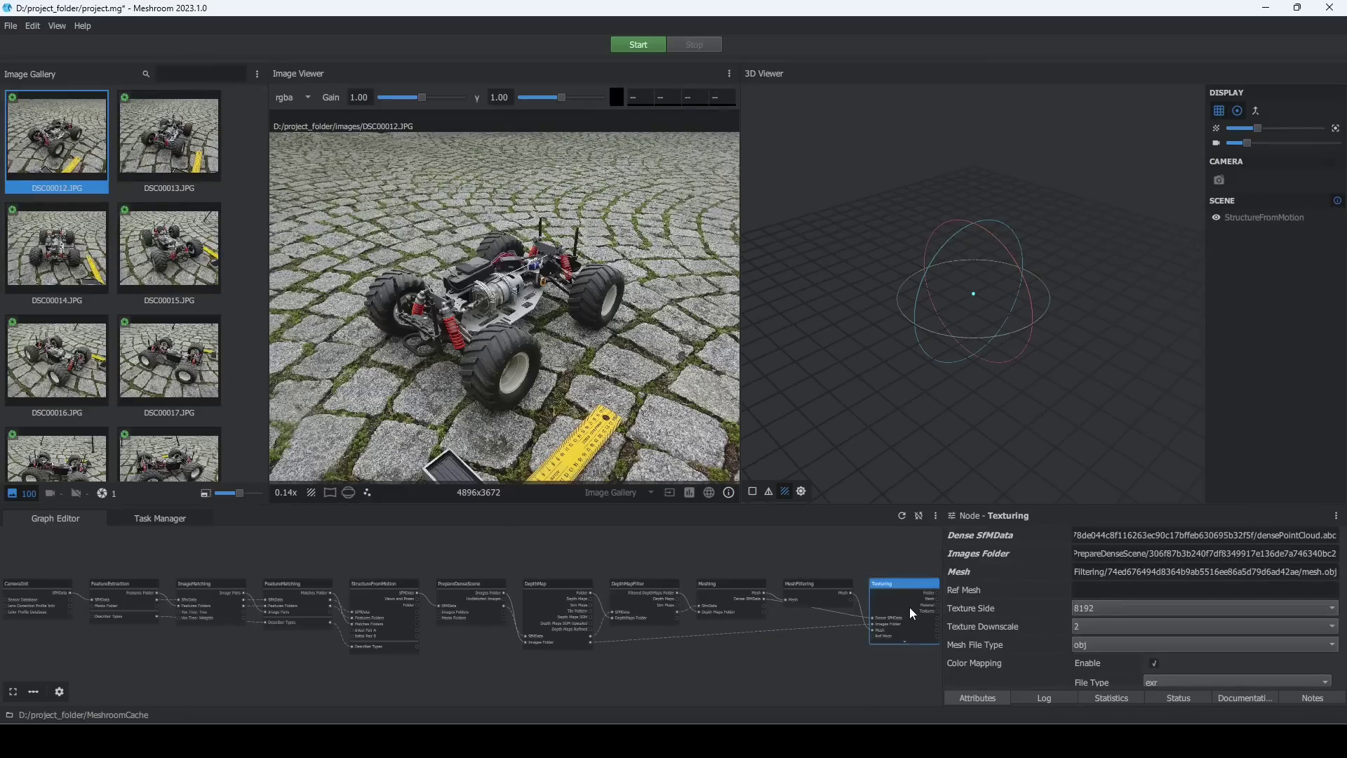
scroll(1136, 665, "down", 3)
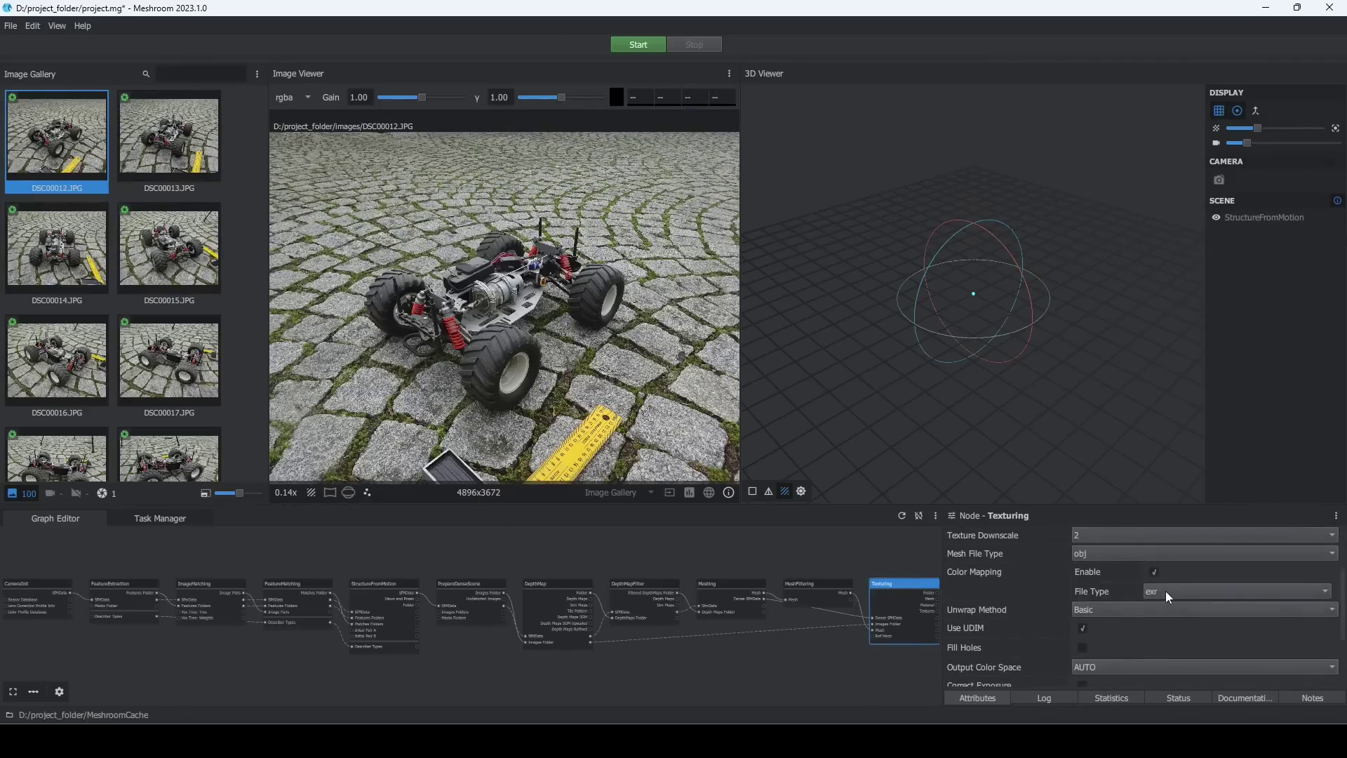
left_click(1164, 591)
left_click(1164, 613)
left_click(853, 684)
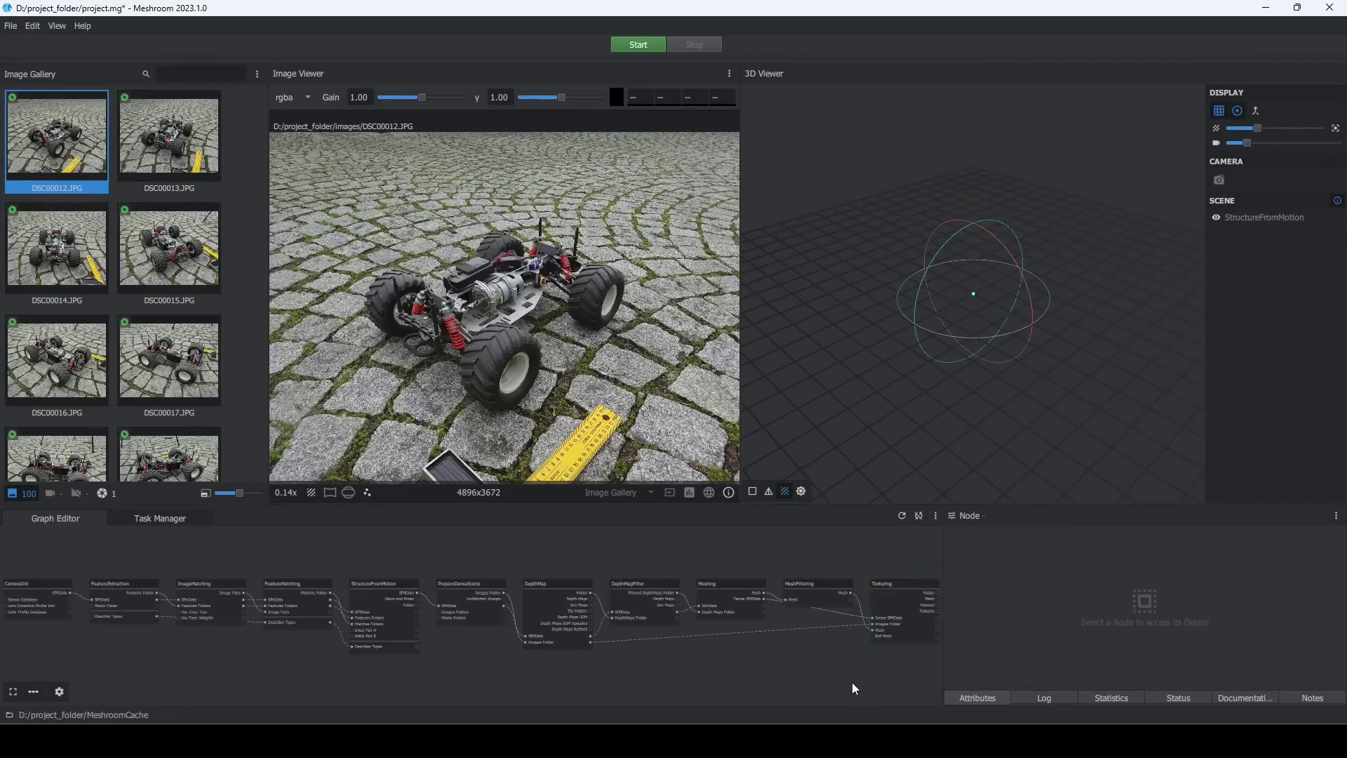
Save the project and start computing the photogrammetry pipeline
left_click(10, 26)
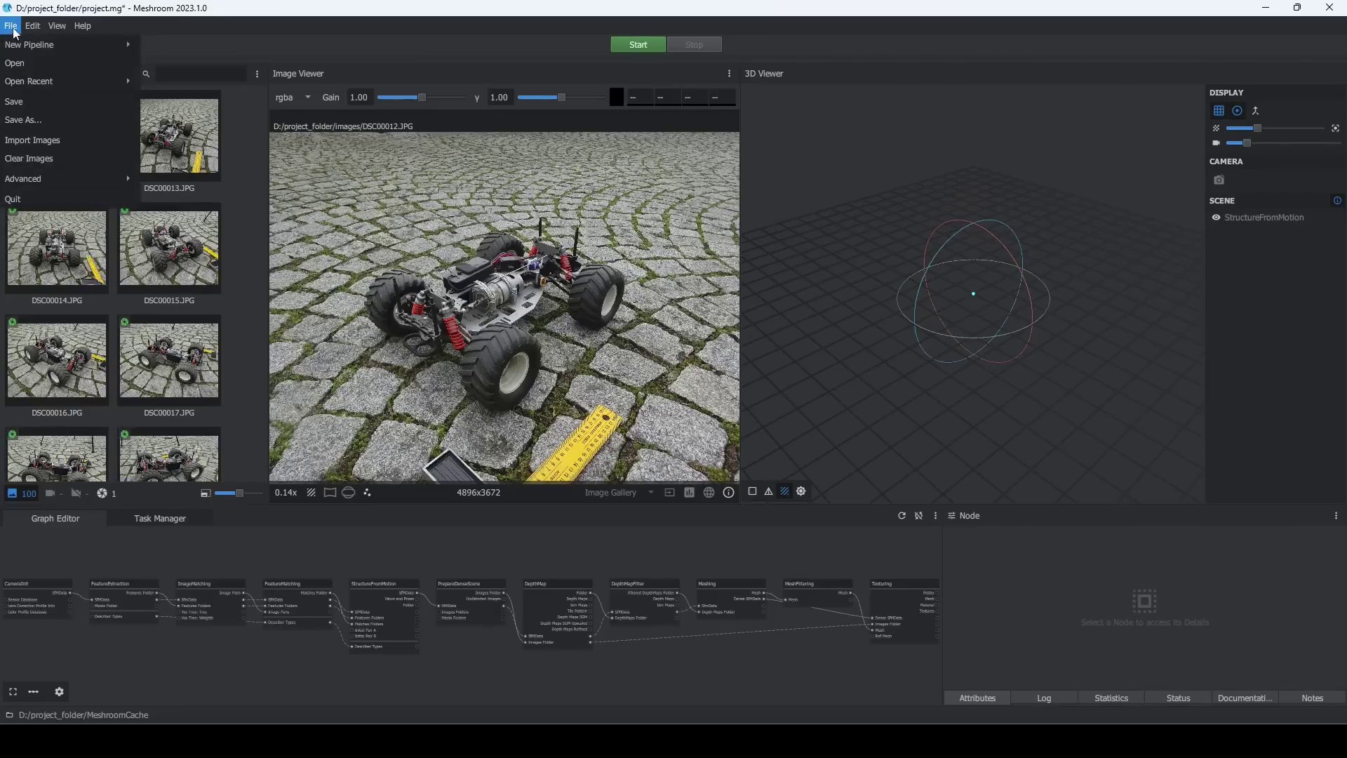
left_click(20, 102)
left_click(628, 46)
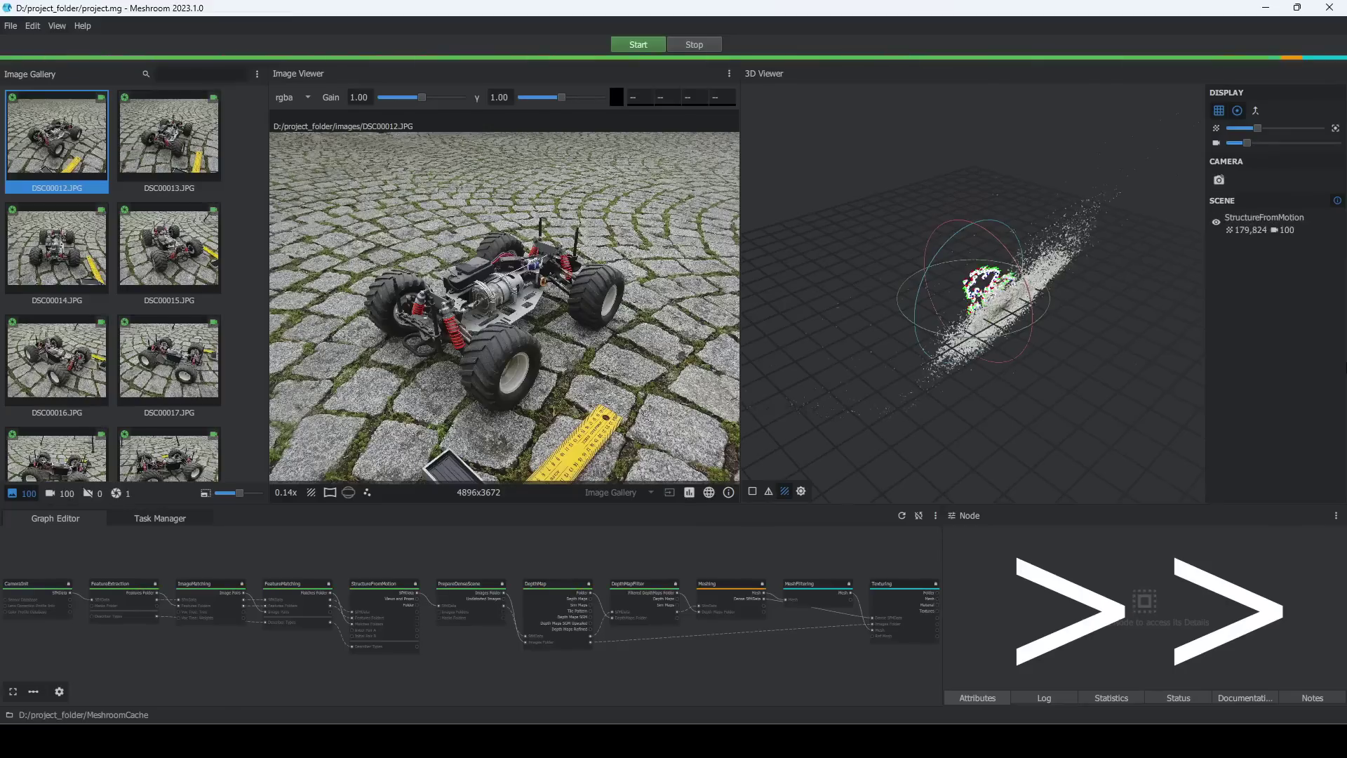
Load the MeshFiltering and Texturing results into the 3D view, leaving only the textured mesh shown
left_click(806, 593)
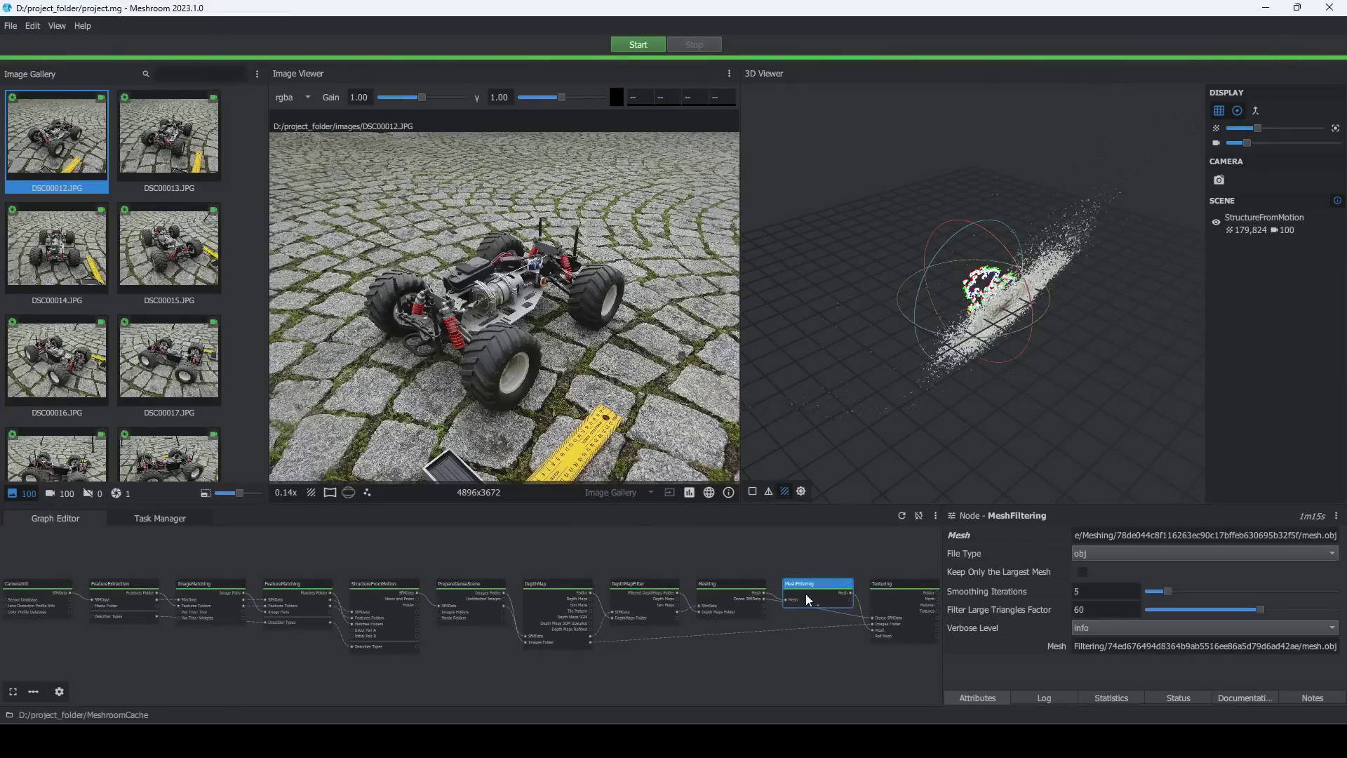
left_click(892, 605)
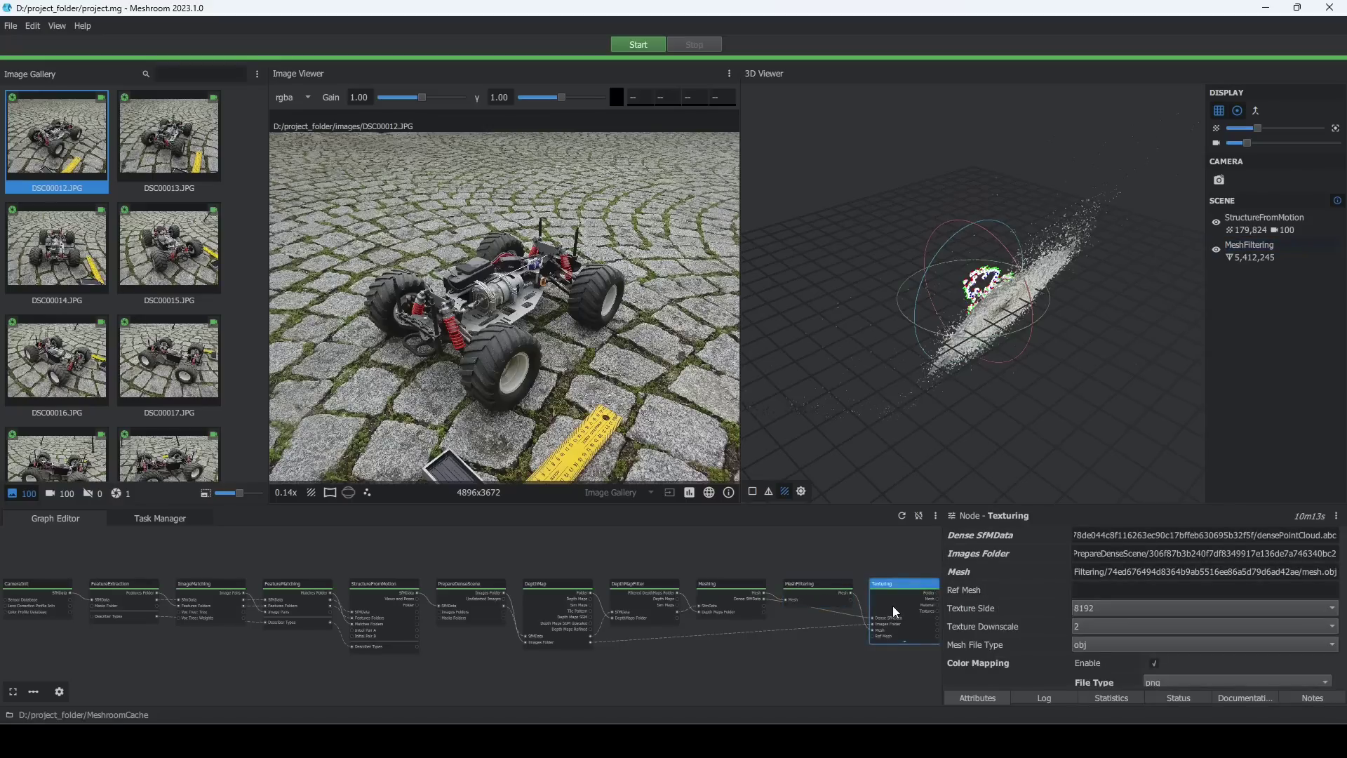
left_click(1216, 222)
left_click(1214, 249)
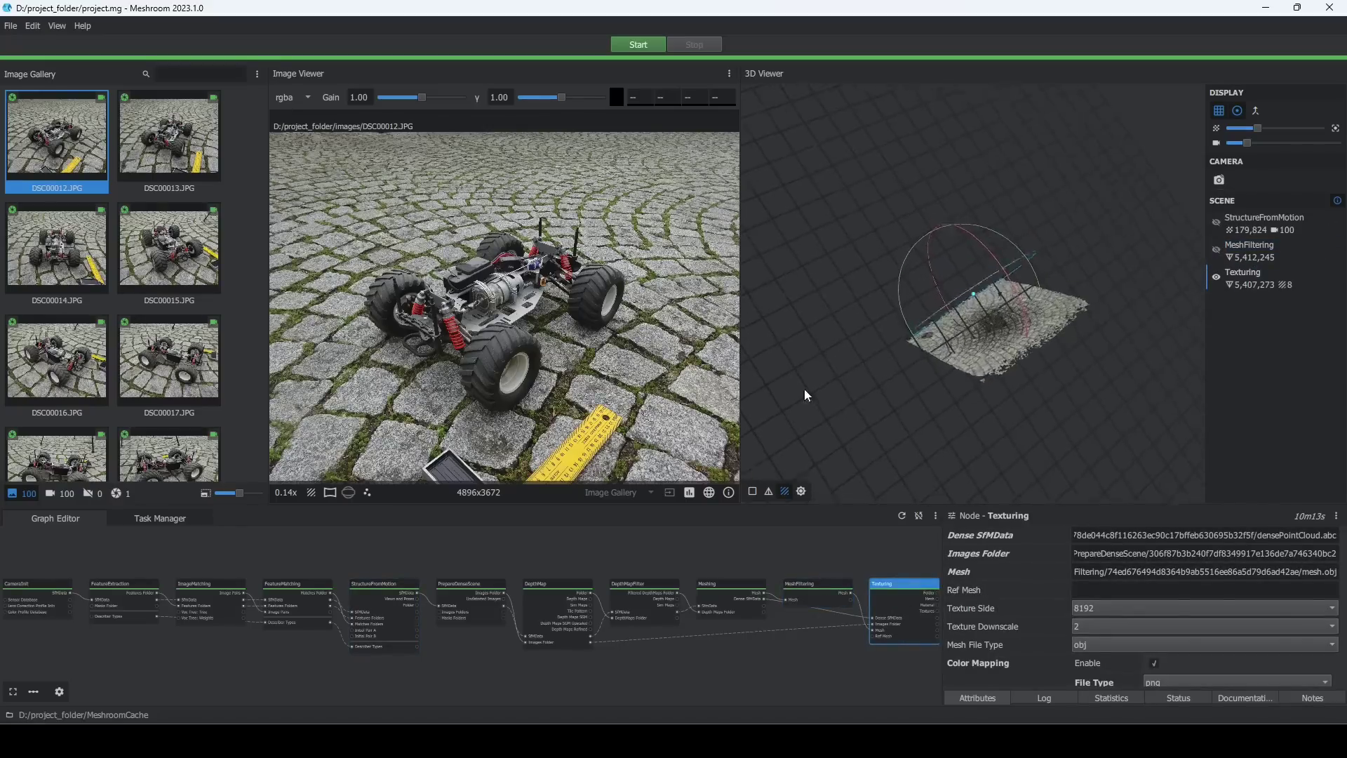
Inspect the textured model up close, then show the MeshFiltering mesh in its place
left_click_drag(991, 323, 963, 406)
scroll(962, 296, "up", 5)
left_click(1215, 249)
left_click(1216, 281)
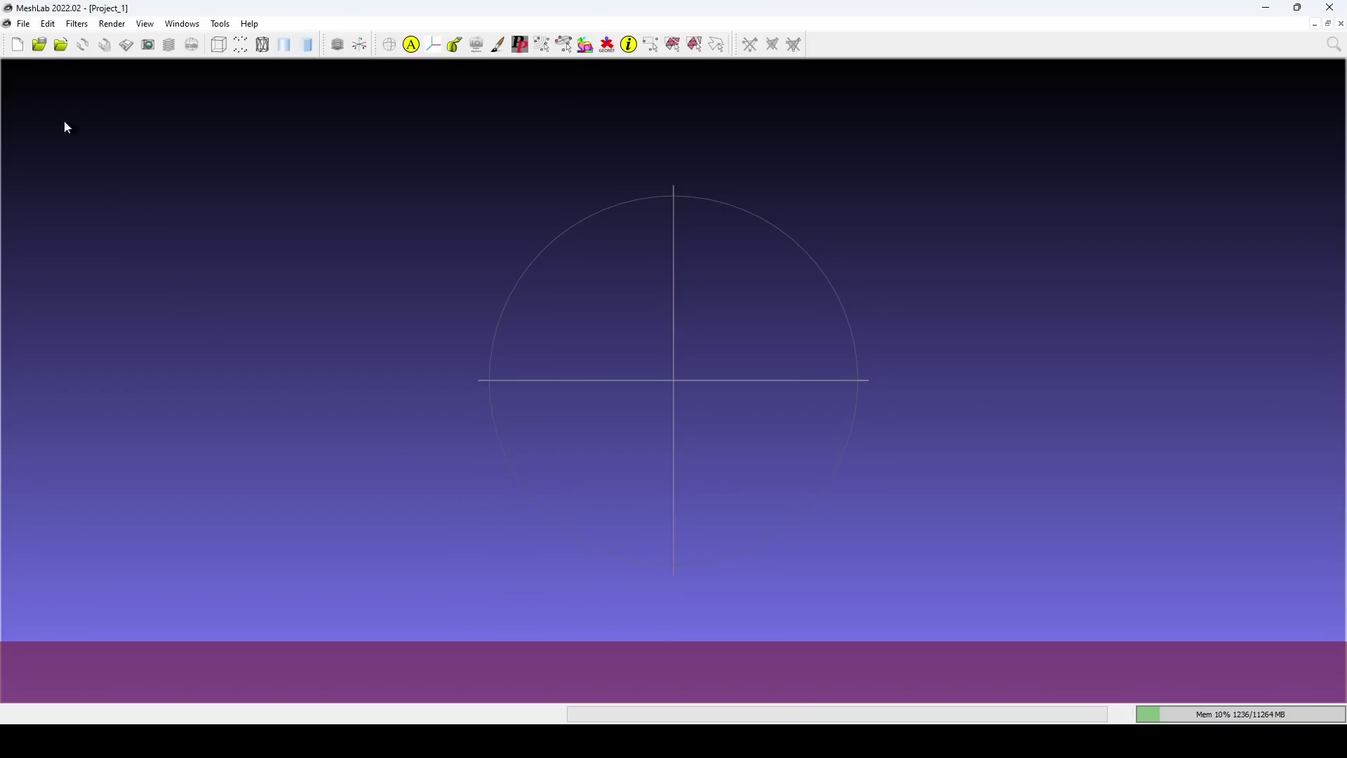
Switch to MeshLab and import texturedMesh.obj from the Texturing results in project_folder's MeshroomCache
left_click(23, 24)
left_click(54, 127)
scroll(56, 211, "down", 5)
left_click(73, 266)
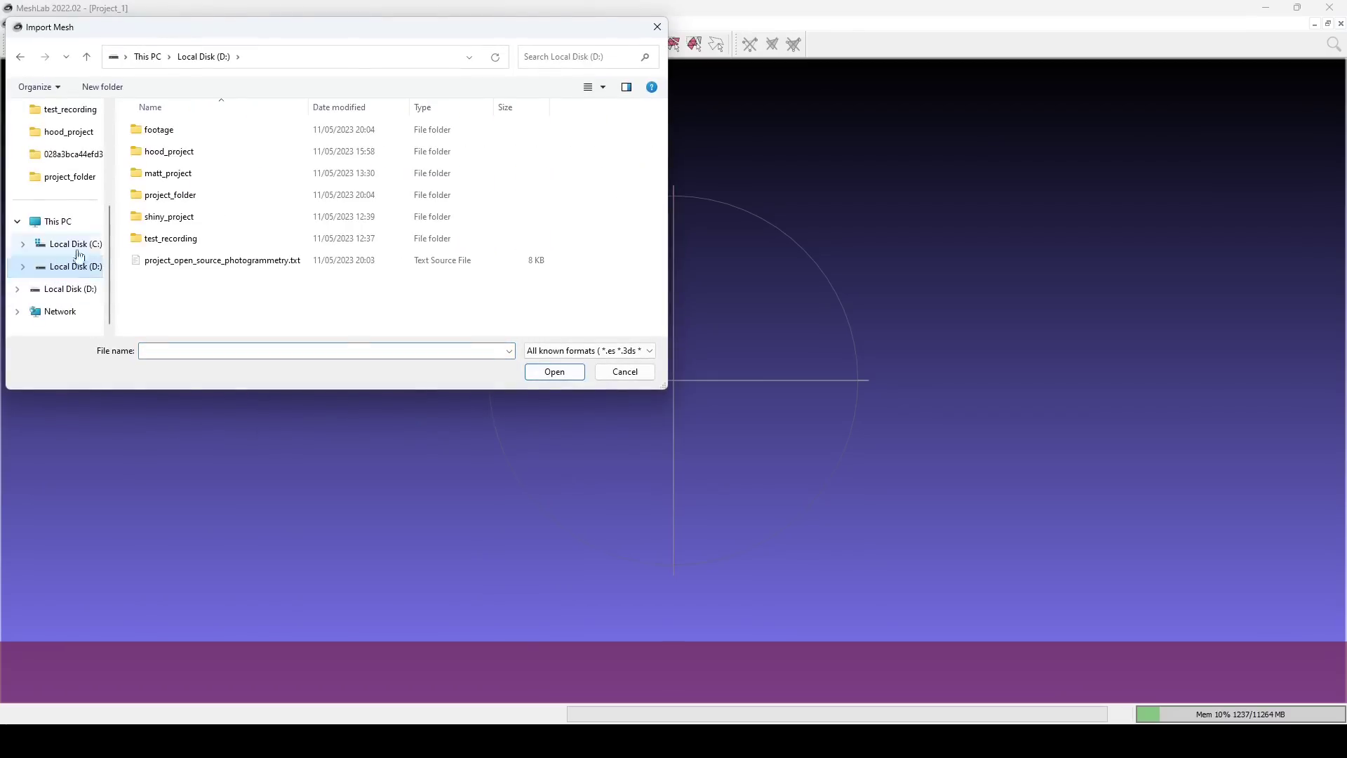
double_click(170, 195)
double_click(171, 150)
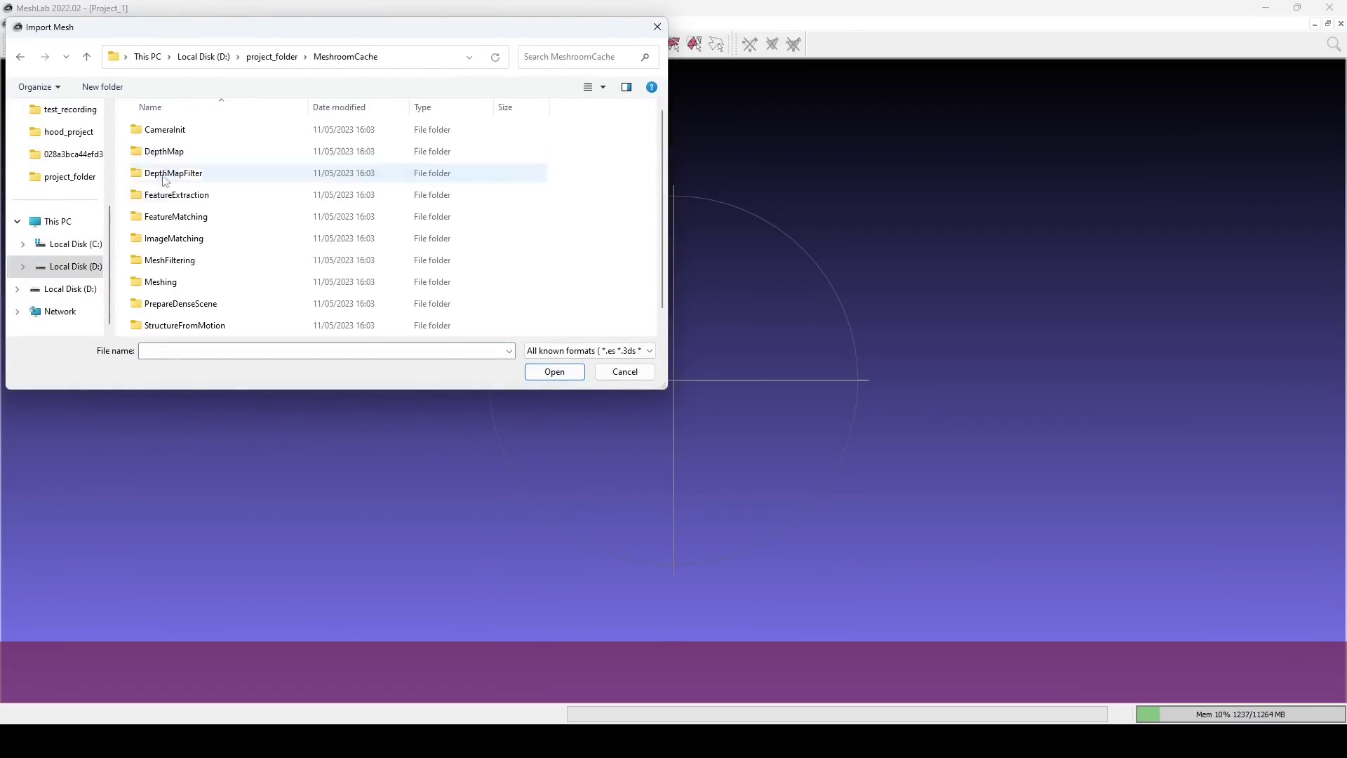
scroll(168, 217, "down", 1)
double_click(184, 325)
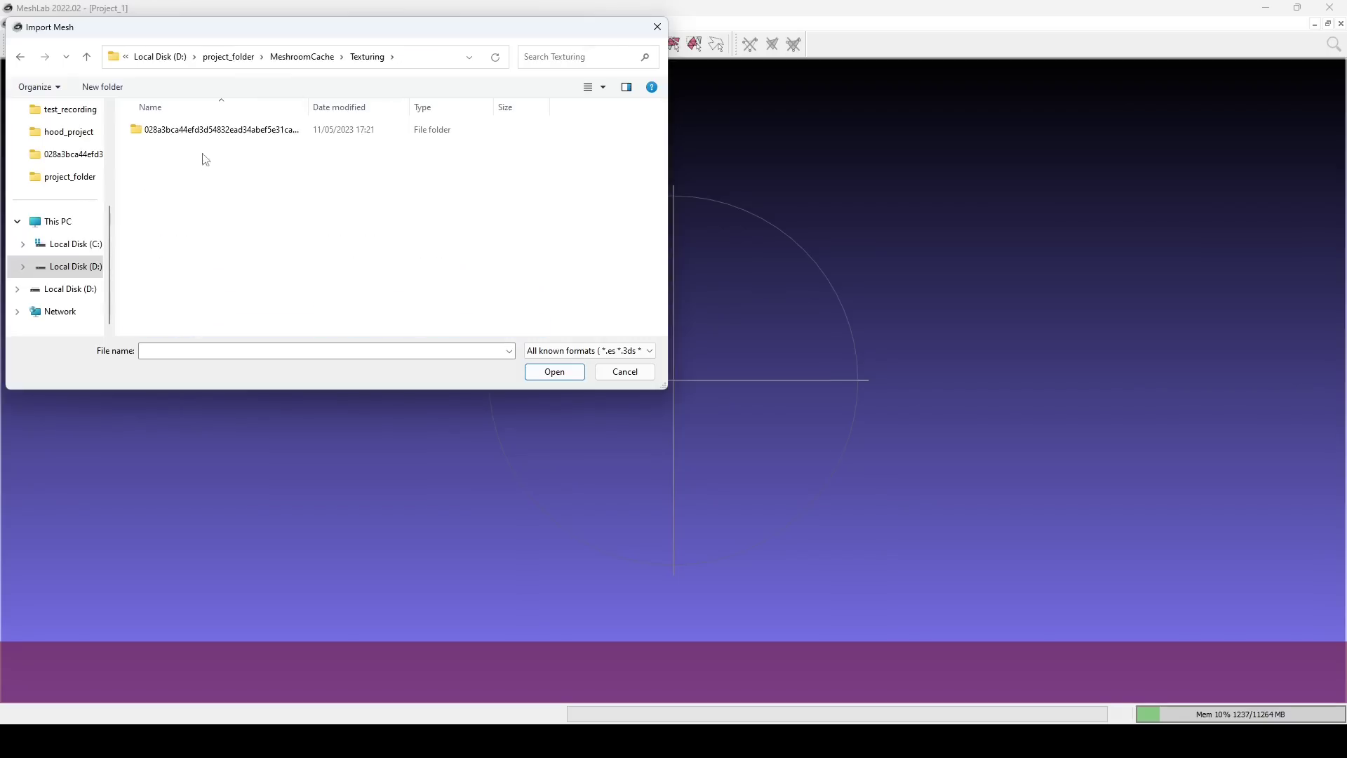
double_click(200, 132)
double_click(191, 132)
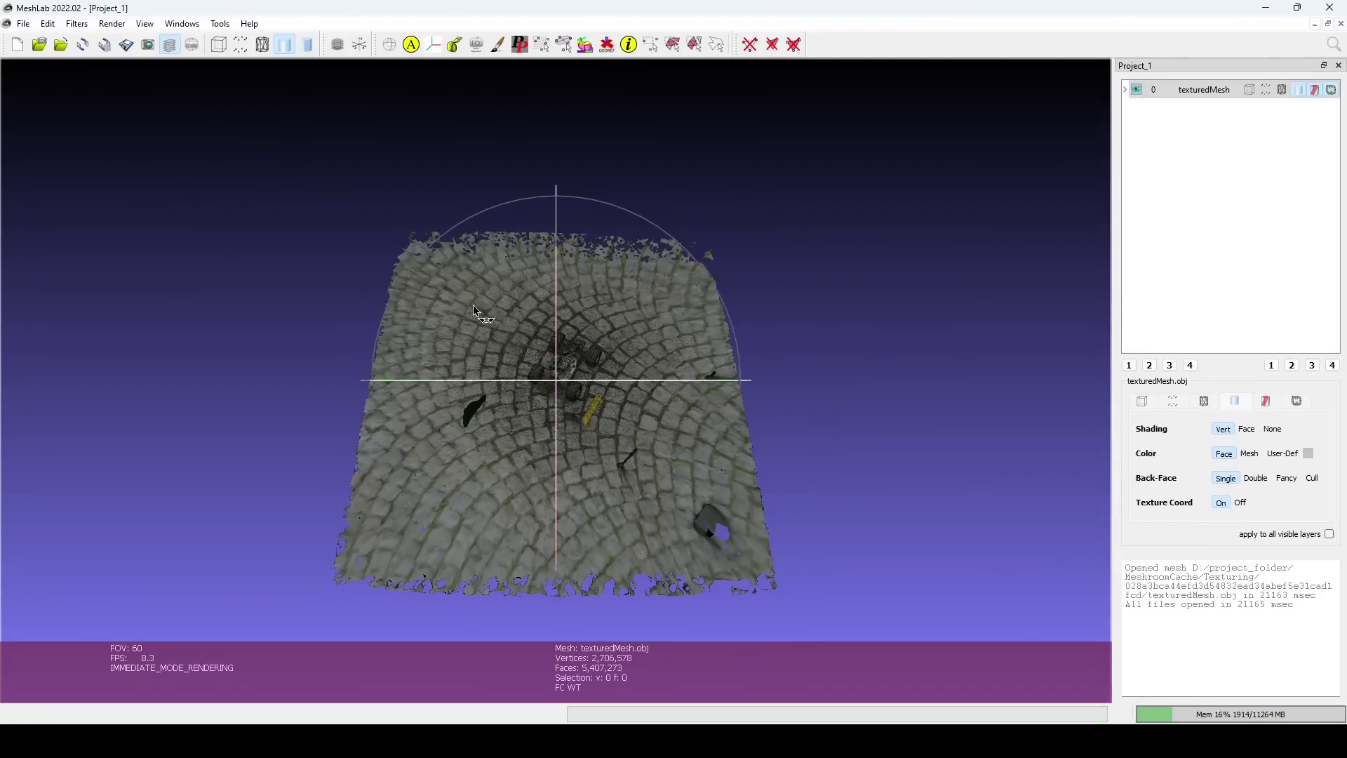
Set the maximum GPU memory dedicated to geometry to 3500 MB in the global parameters and save it
left_click_drag(473, 304, 519, 334)
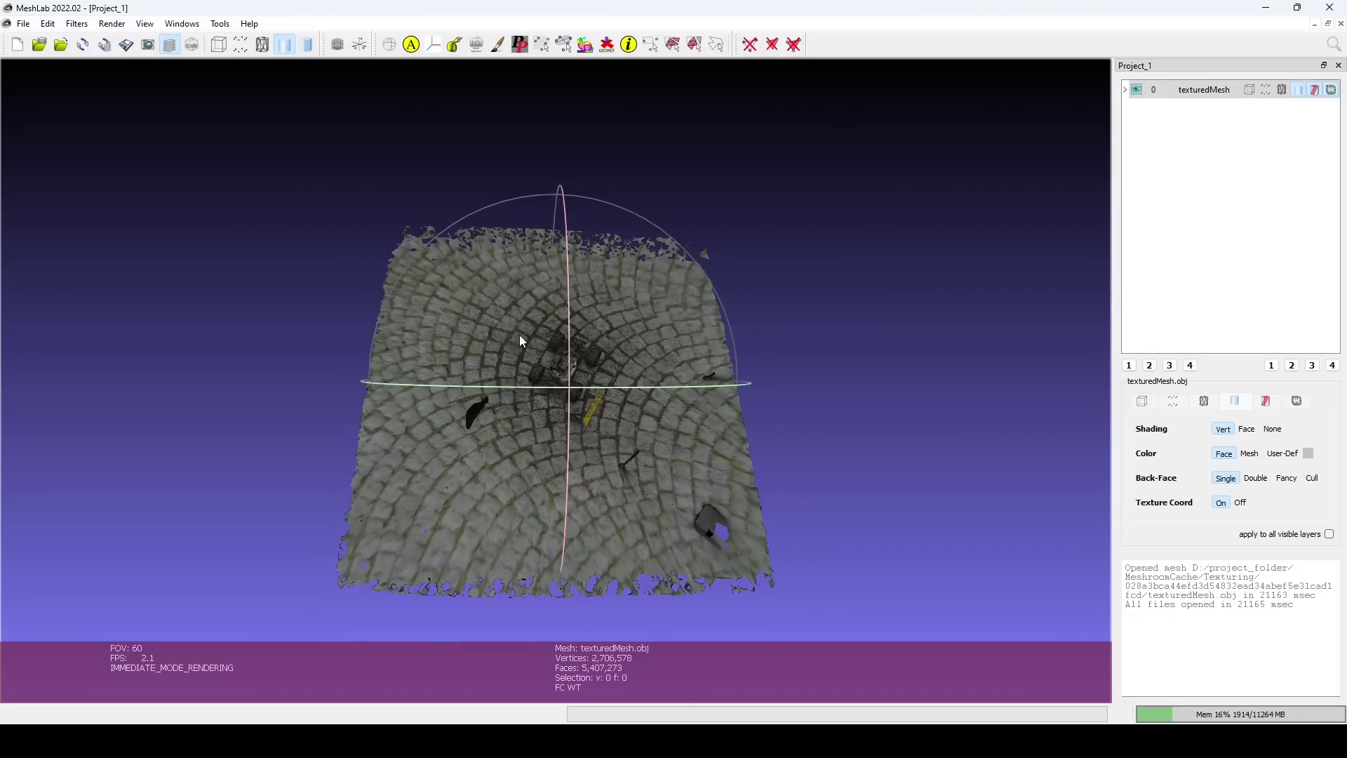
left_click(220, 24)
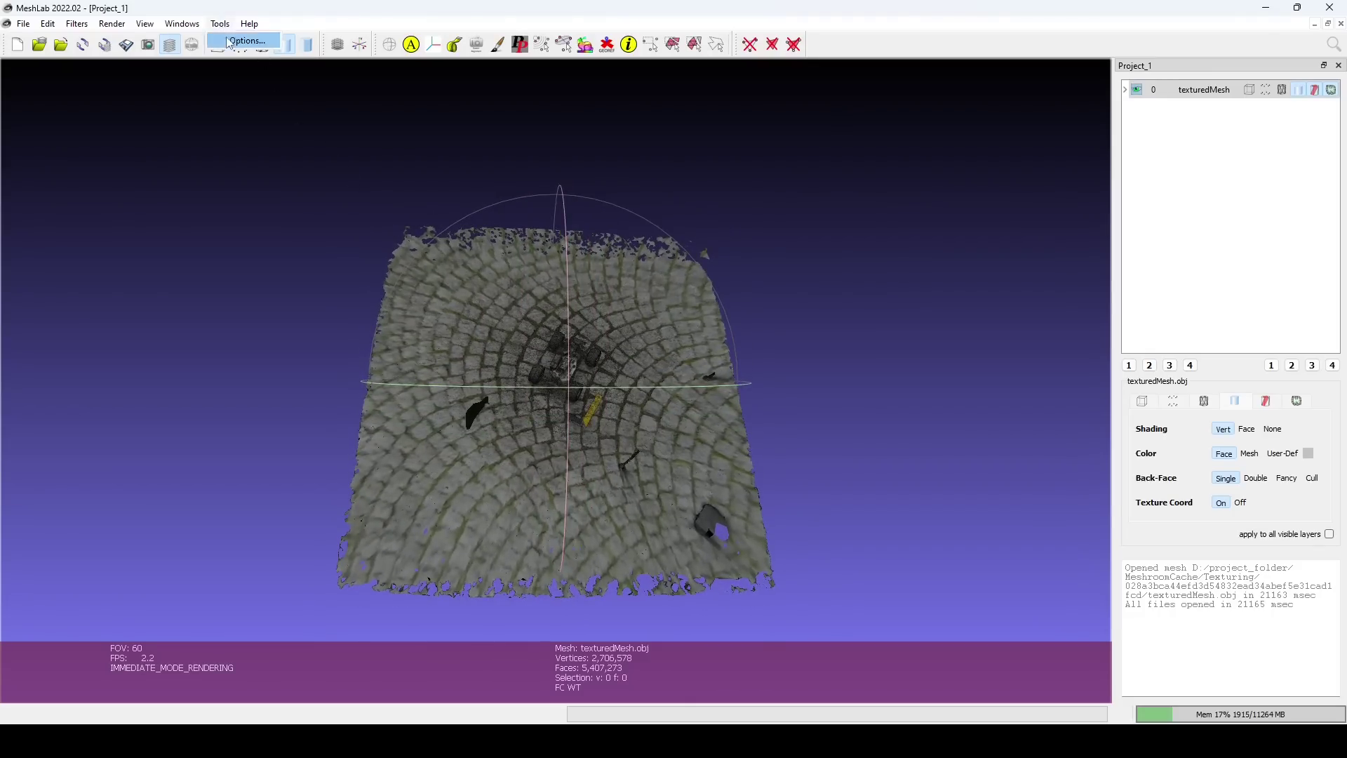
left_click(242, 41)
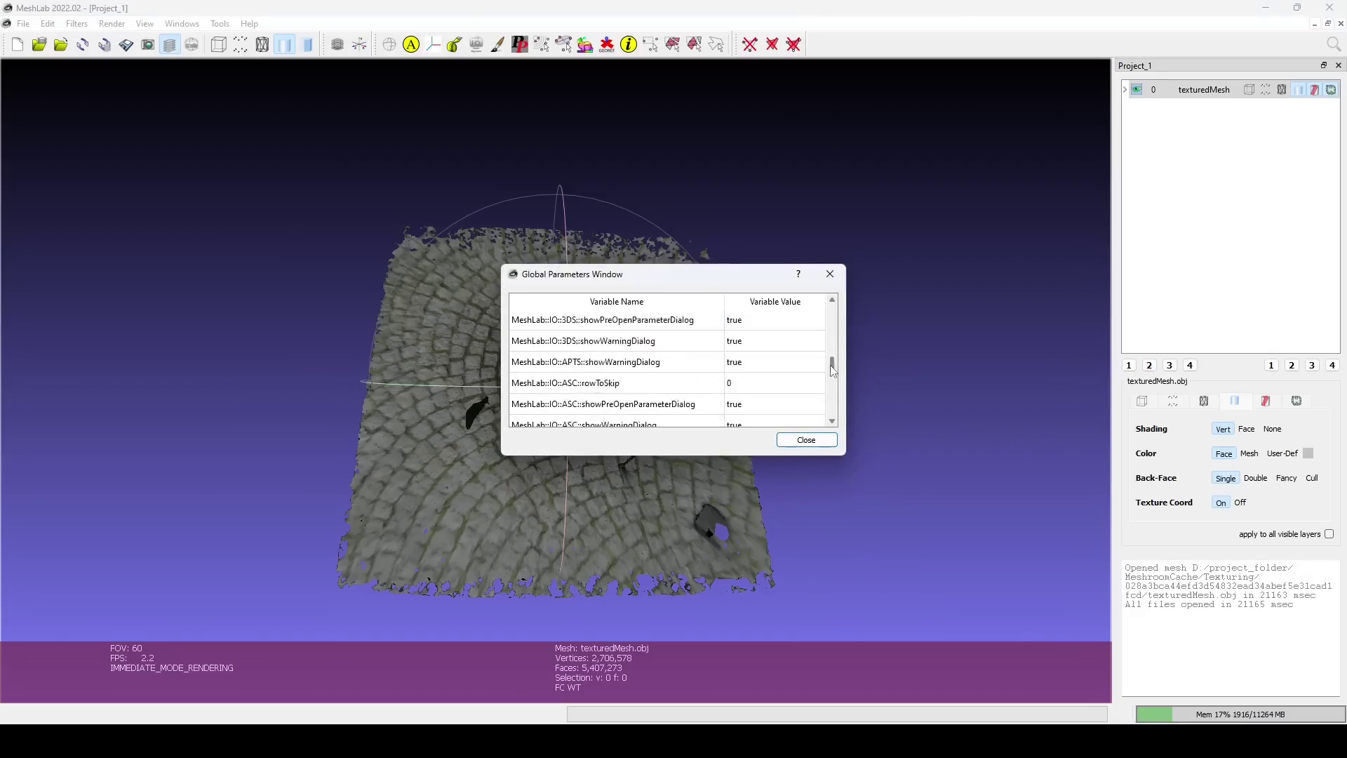
left_click_drag(833, 370, 833, 416)
scroll(752, 382, "up", 1)
left_click(747, 365)
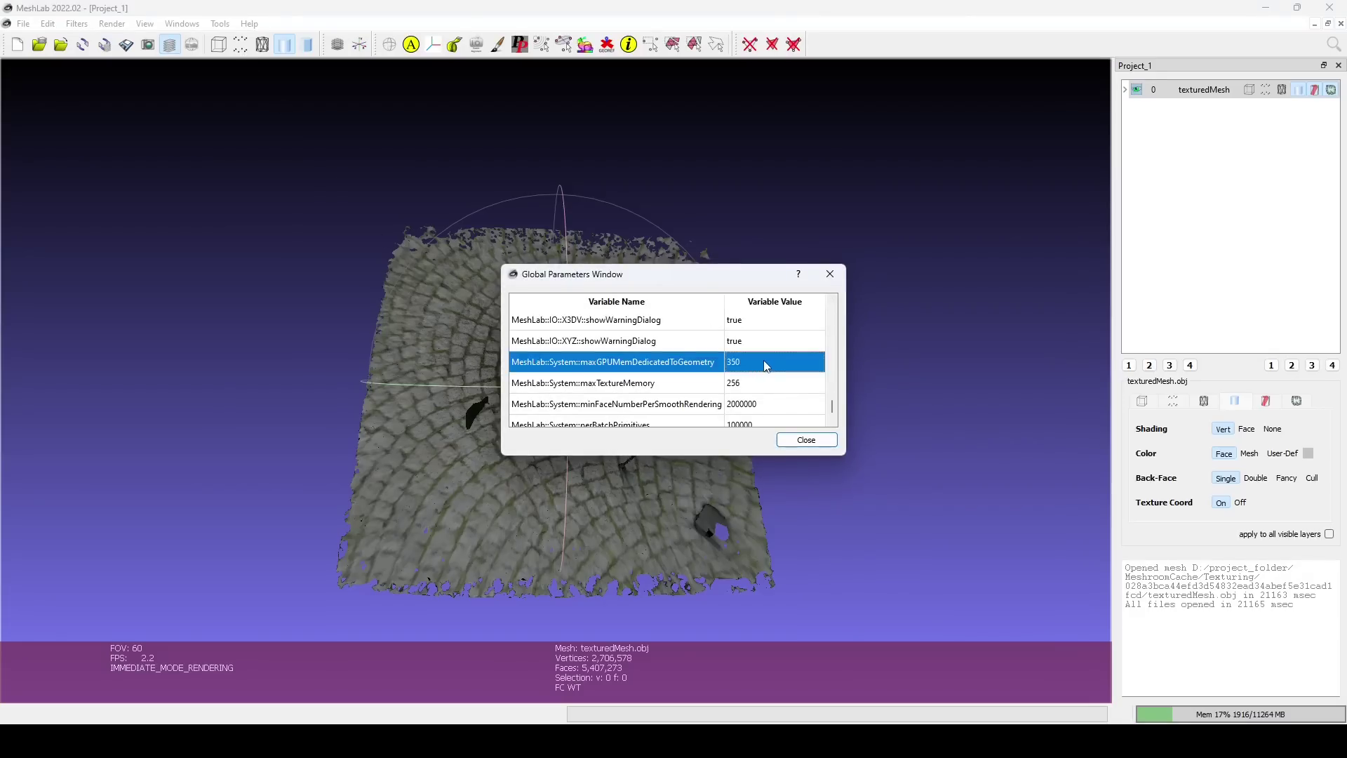
double_click(765, 366)
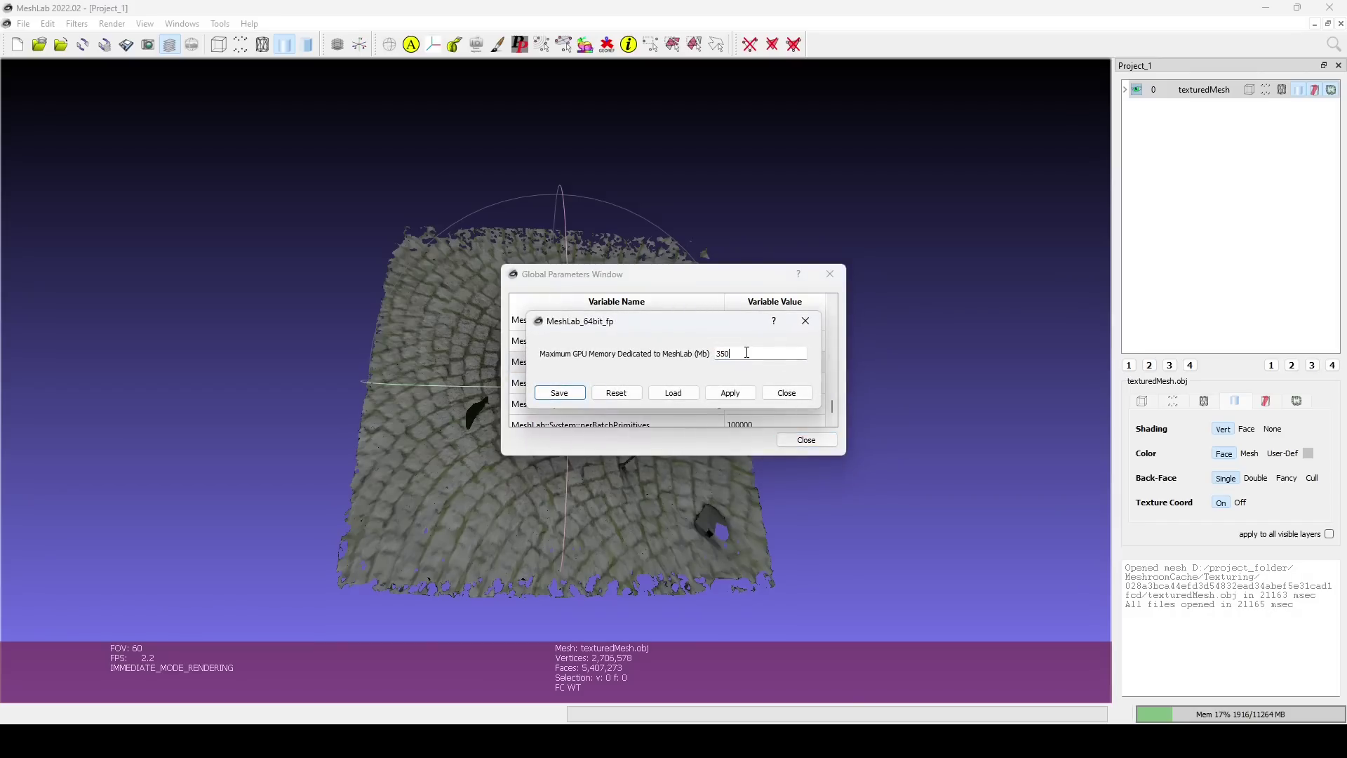
left_click(573, 394)
left_click(782, 394)
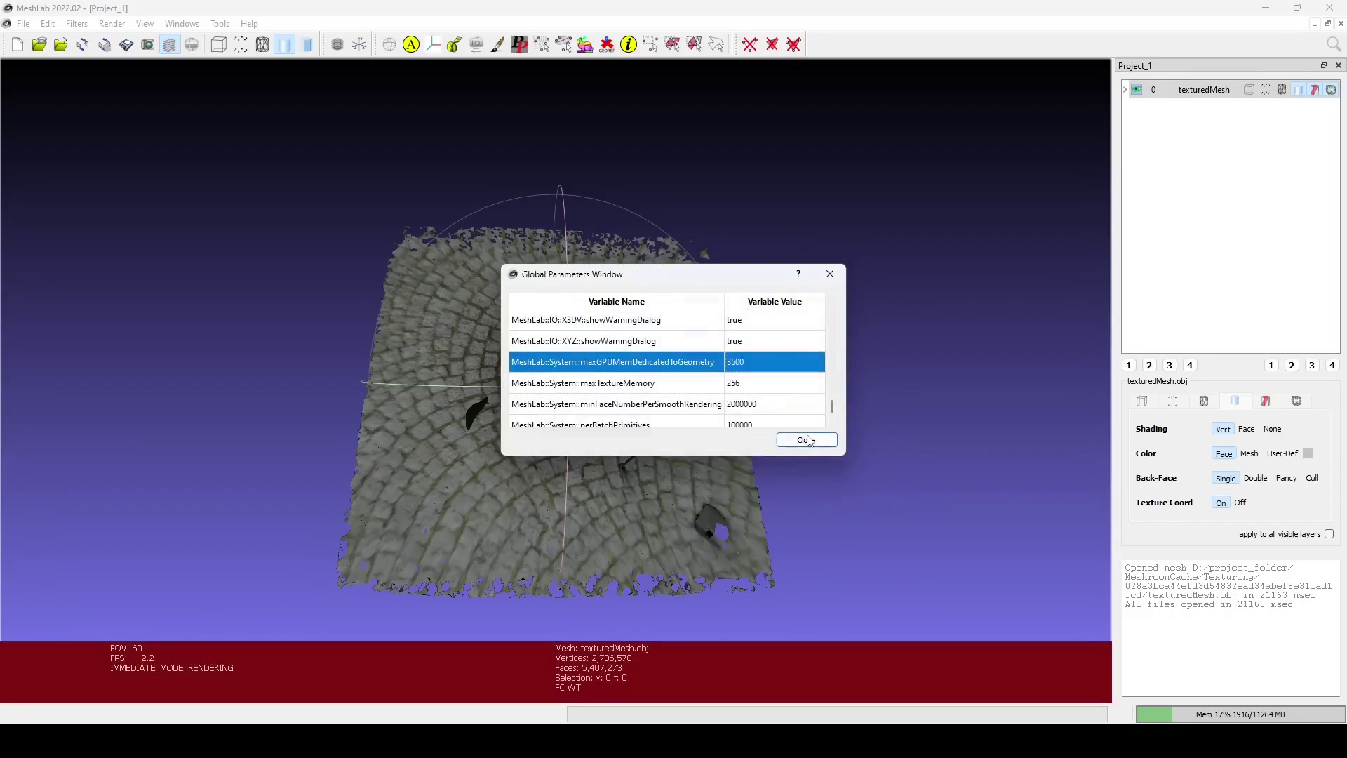
left_click(813, 440)
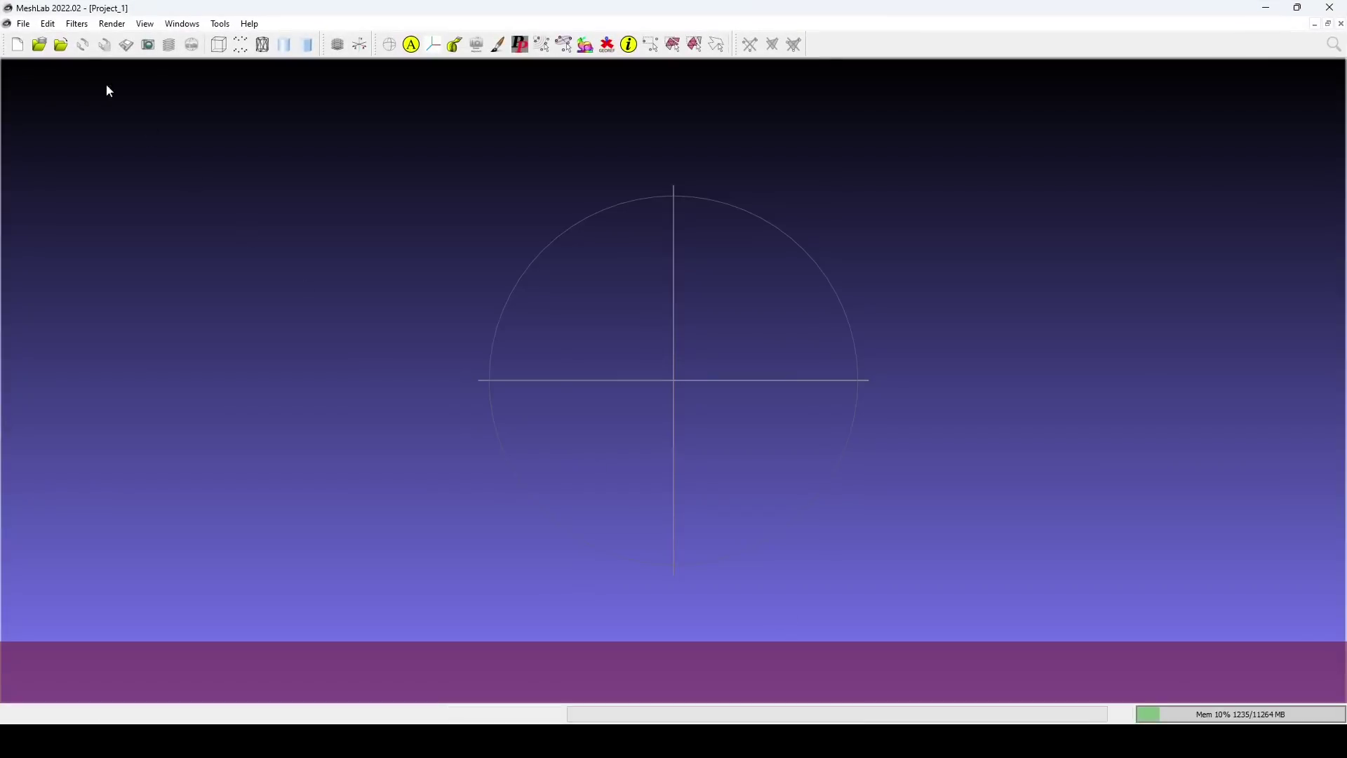
Reopen texturedMesh.obj from the recent files in the empty project
left_click(23, 24)
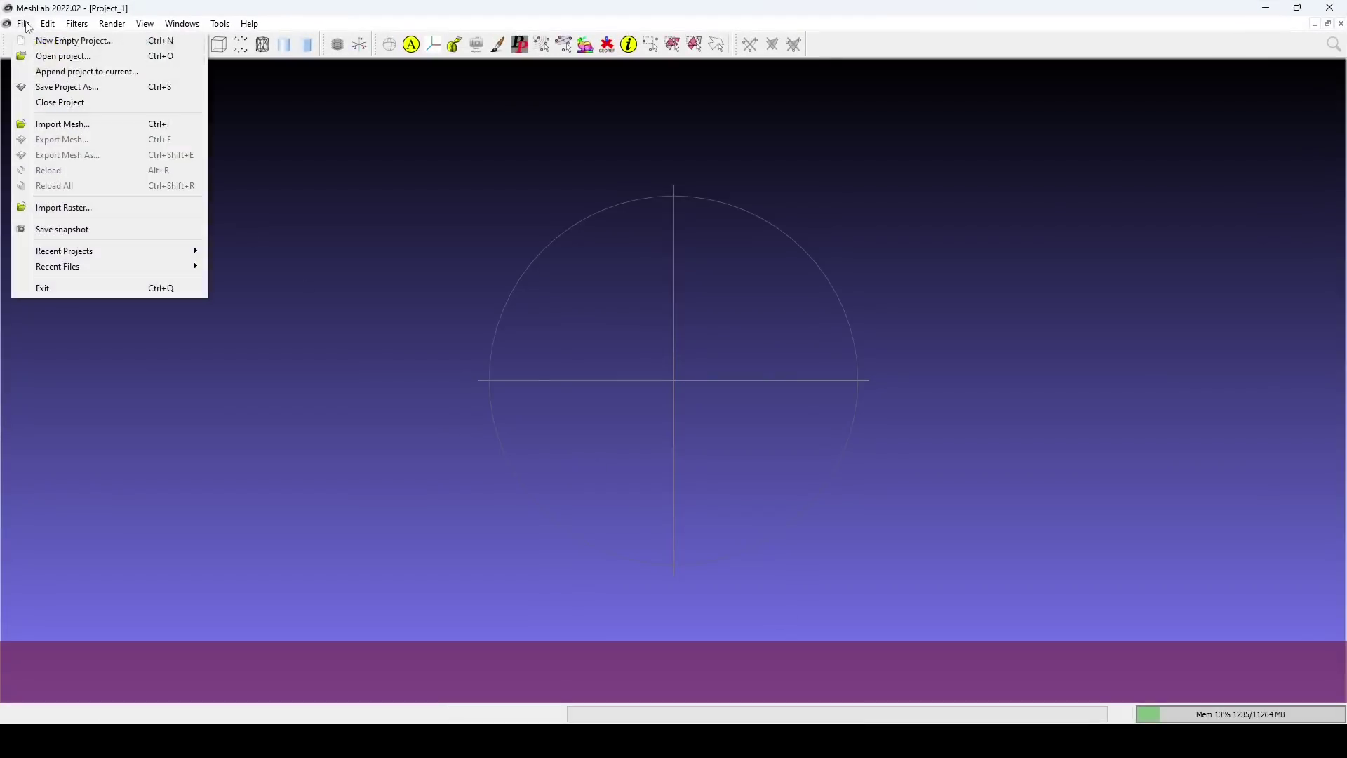
mouse_move(87, 266)
left_click(232, 267)
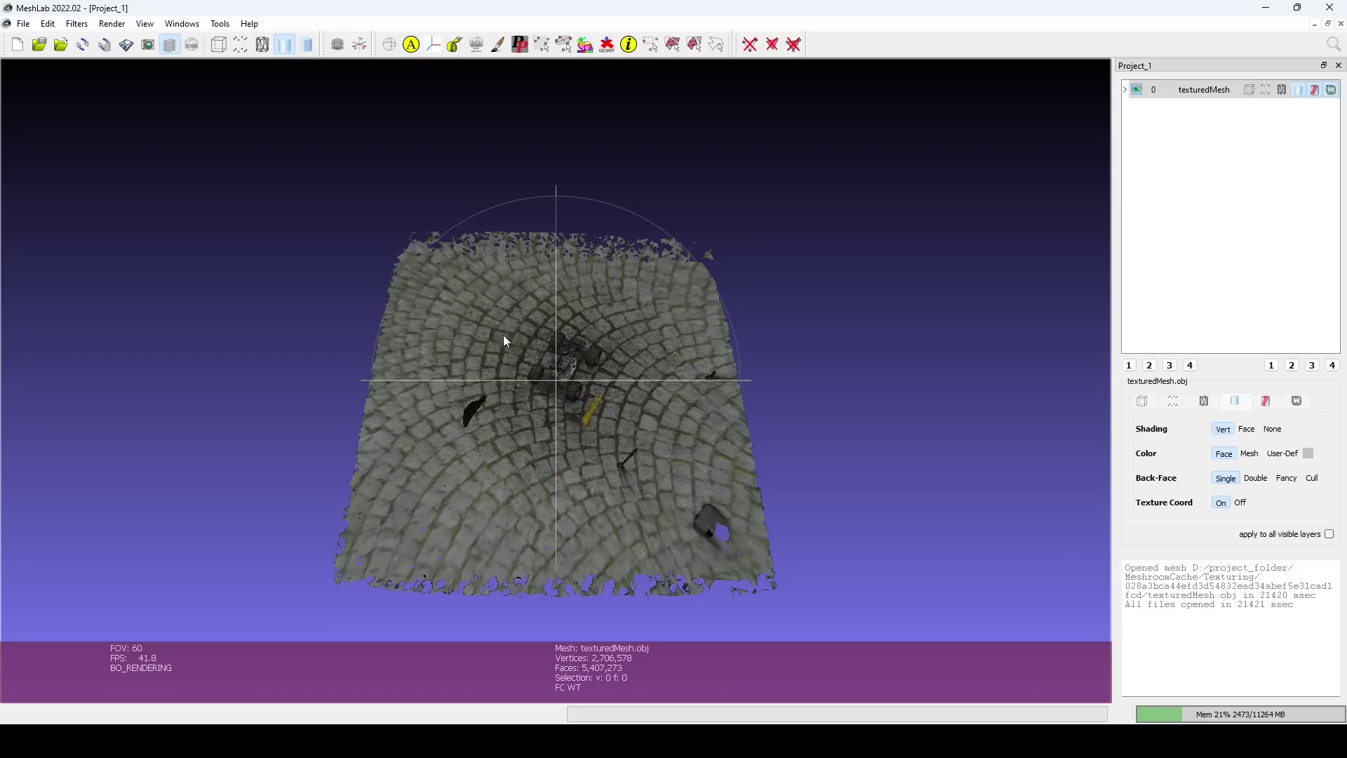
mouse_move(504, 340)
left_mouse_down()
mouse_move(474, 321)
mouse_move(540, 317)
mouse_move(509, 360)
left_mouse_up()
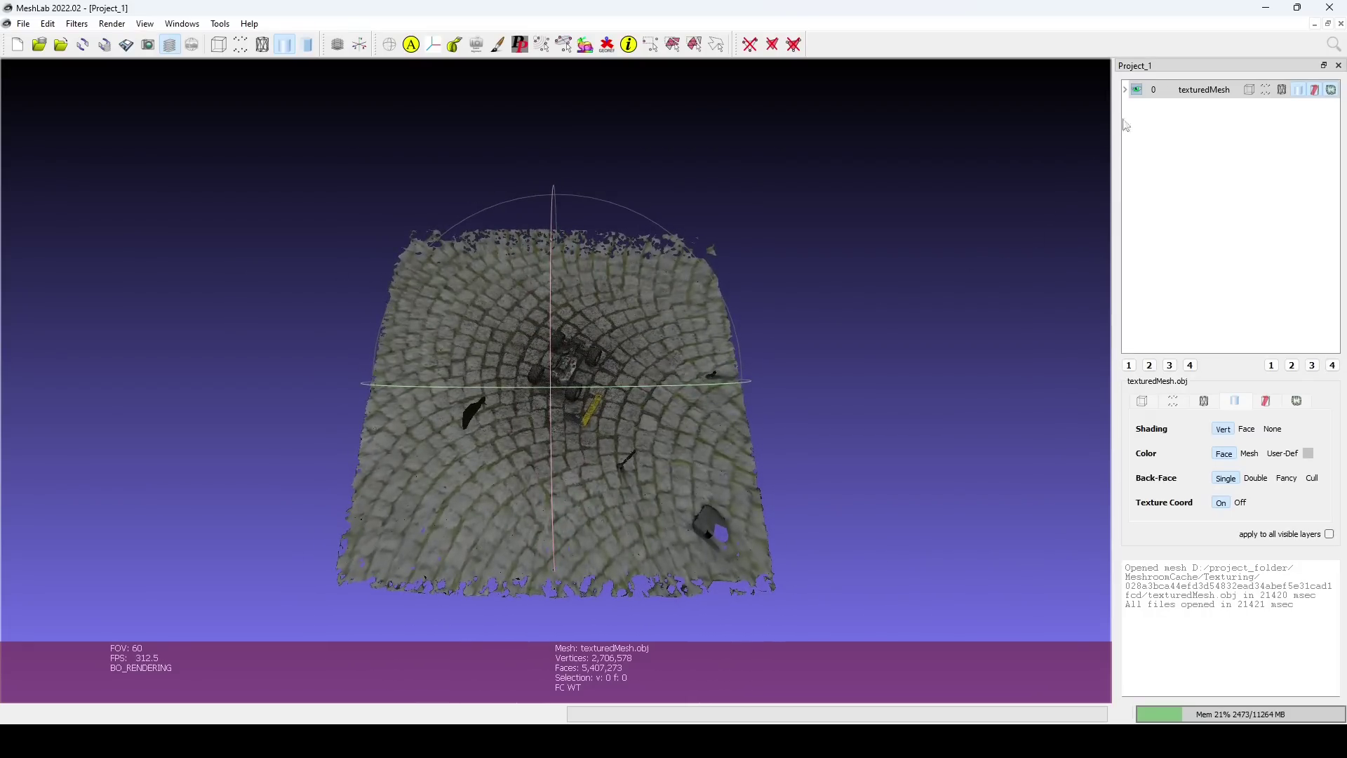
Duplicate the texturedMesh layer and delete the duplicate again
right_click(1170, 97)
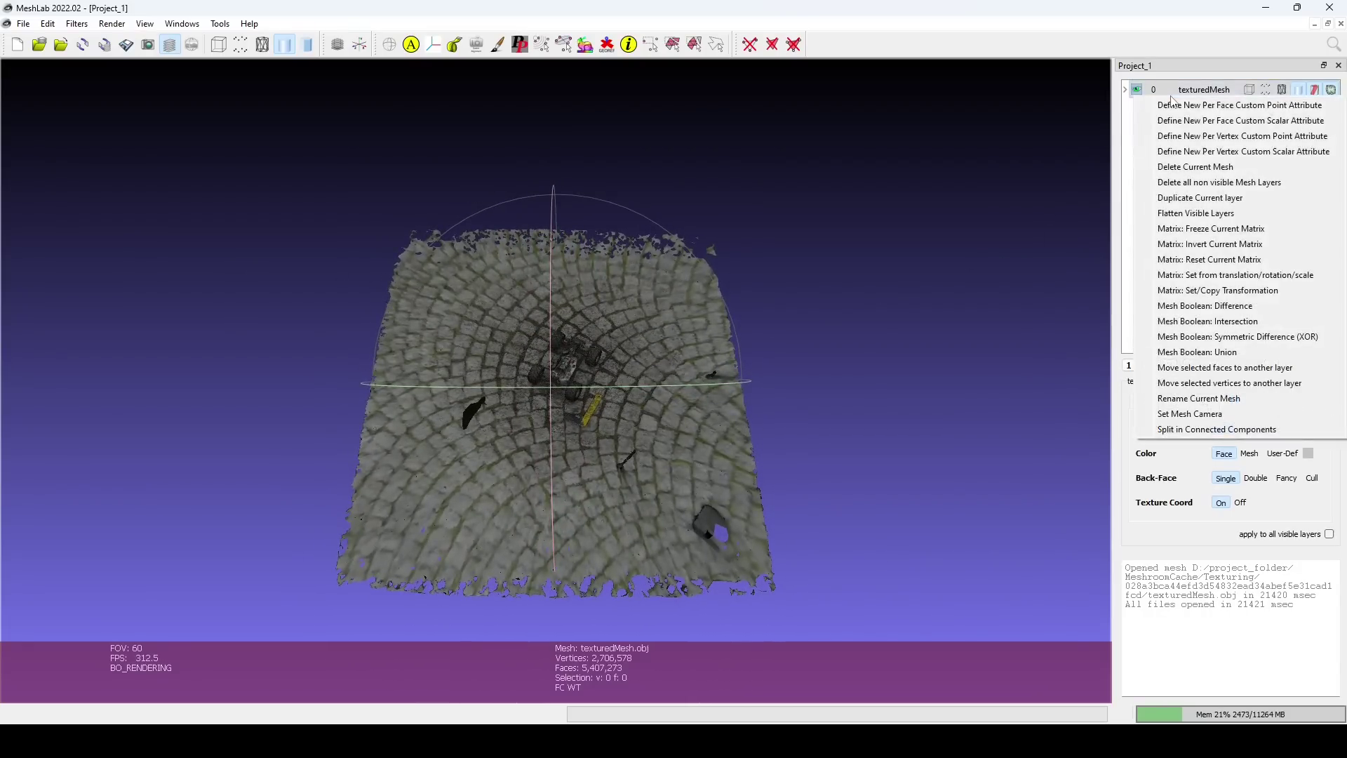
left_click(1170, 193)
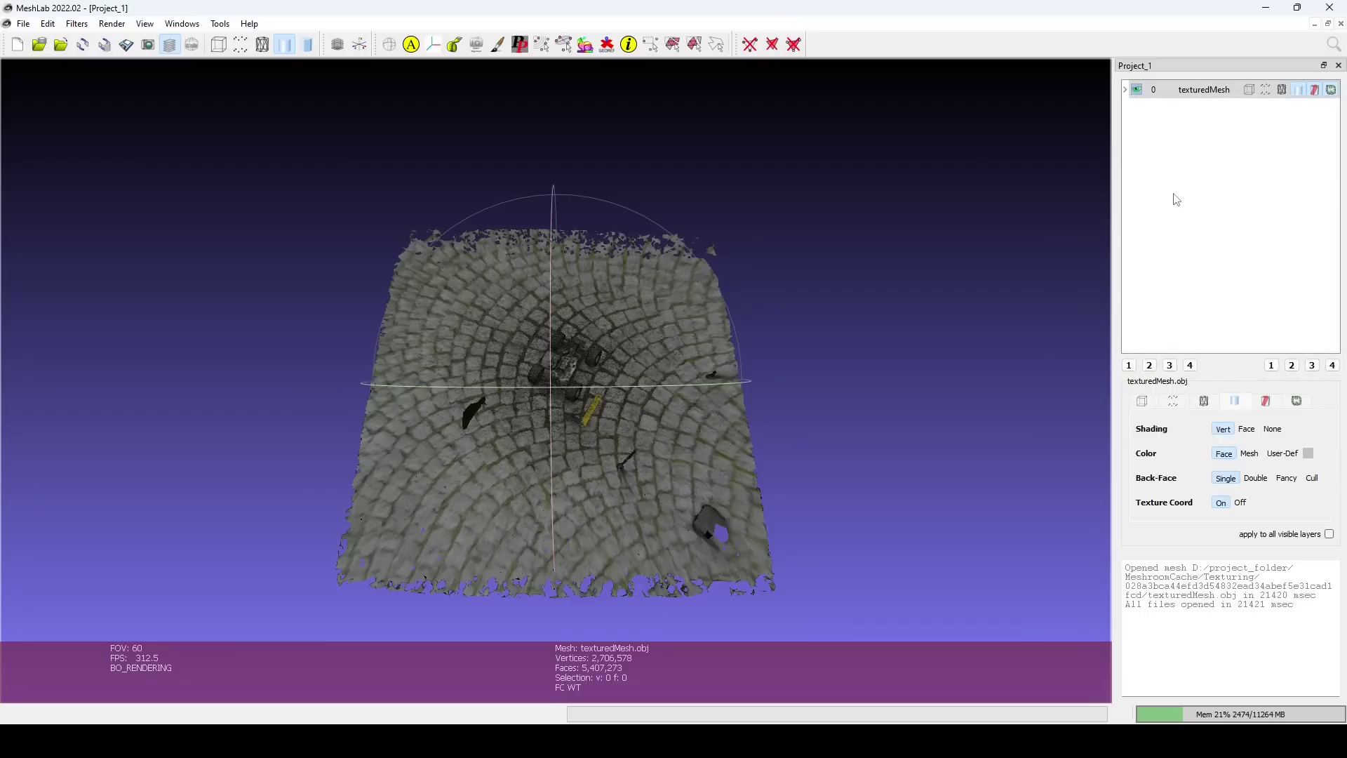
right_click(1196, 109)
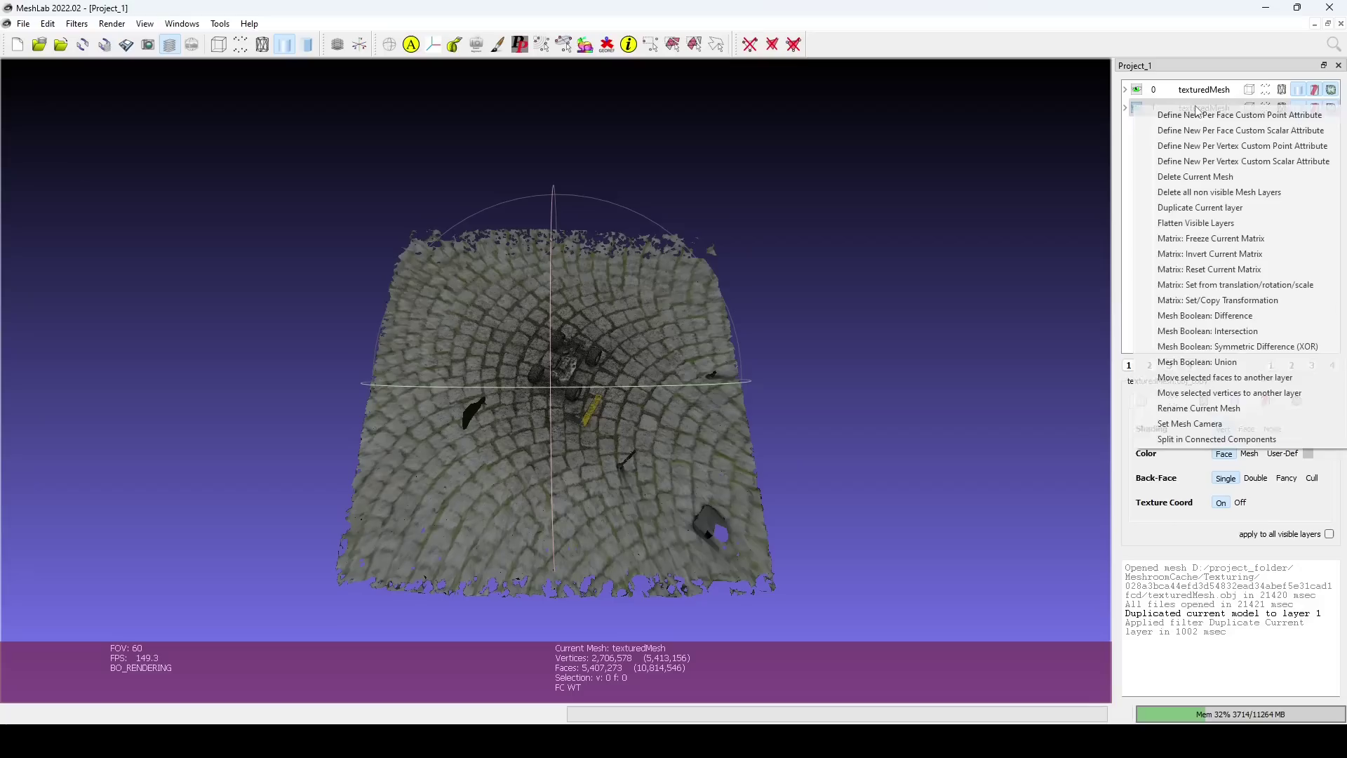
left_click(1203, 177)
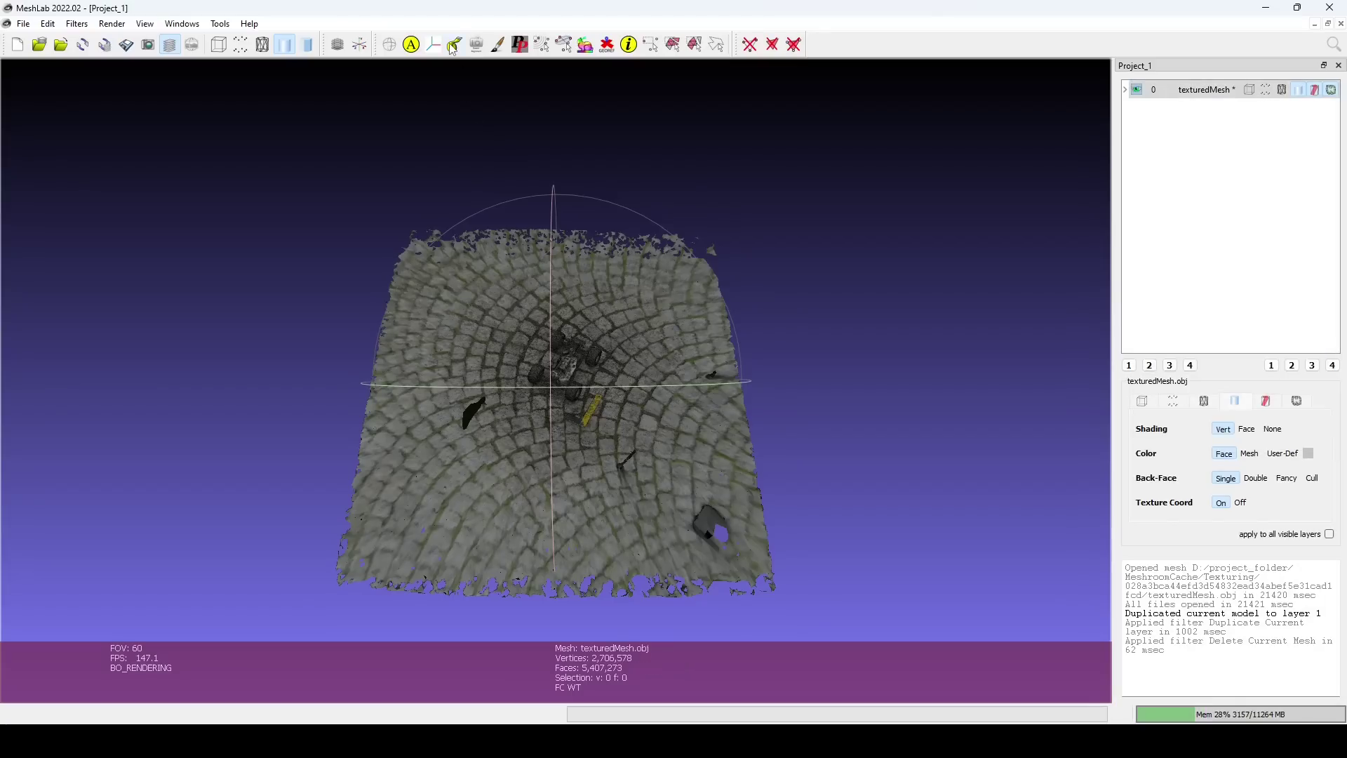
Measure the distance on the yellow ruler from the 3 cm mark to the 23 cm mark
left_click(390, 44)
double_click(584, 424)
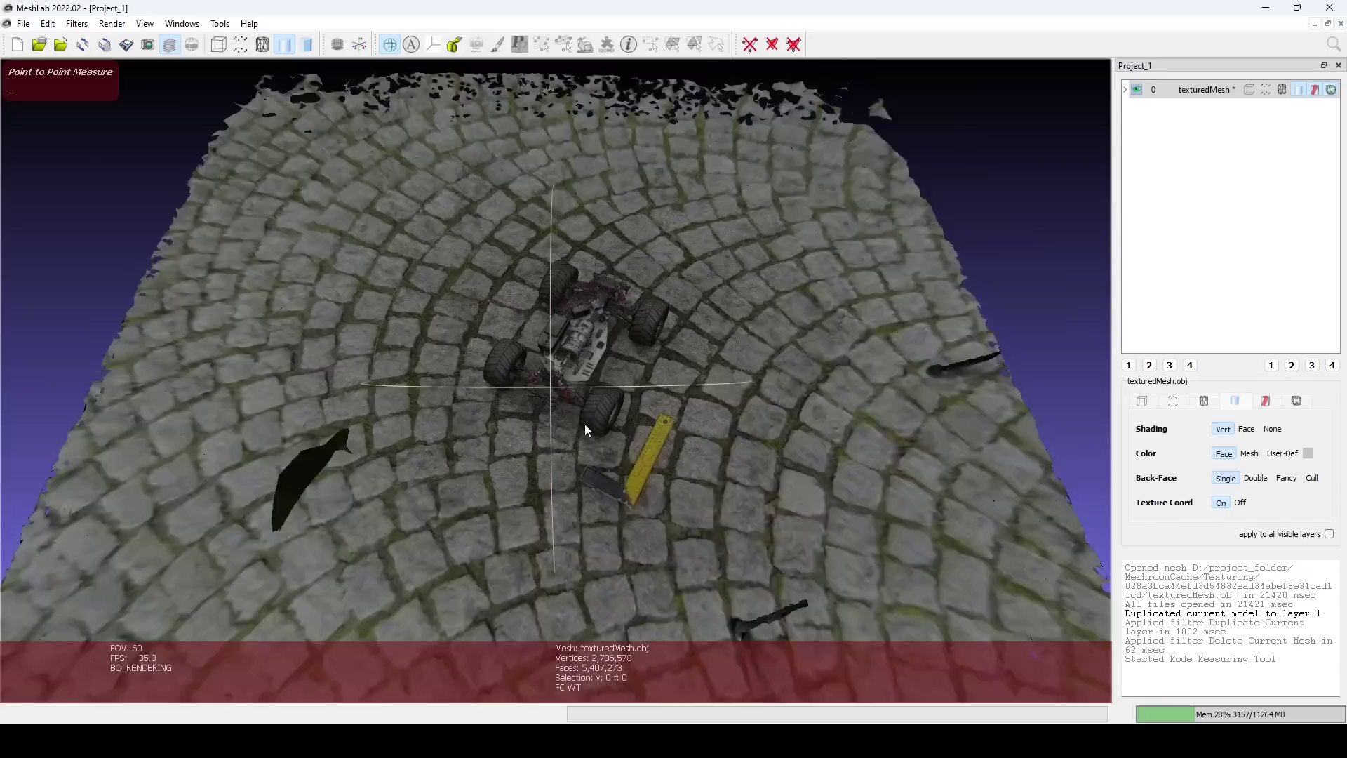
scroll(552, 377, "up", 10)
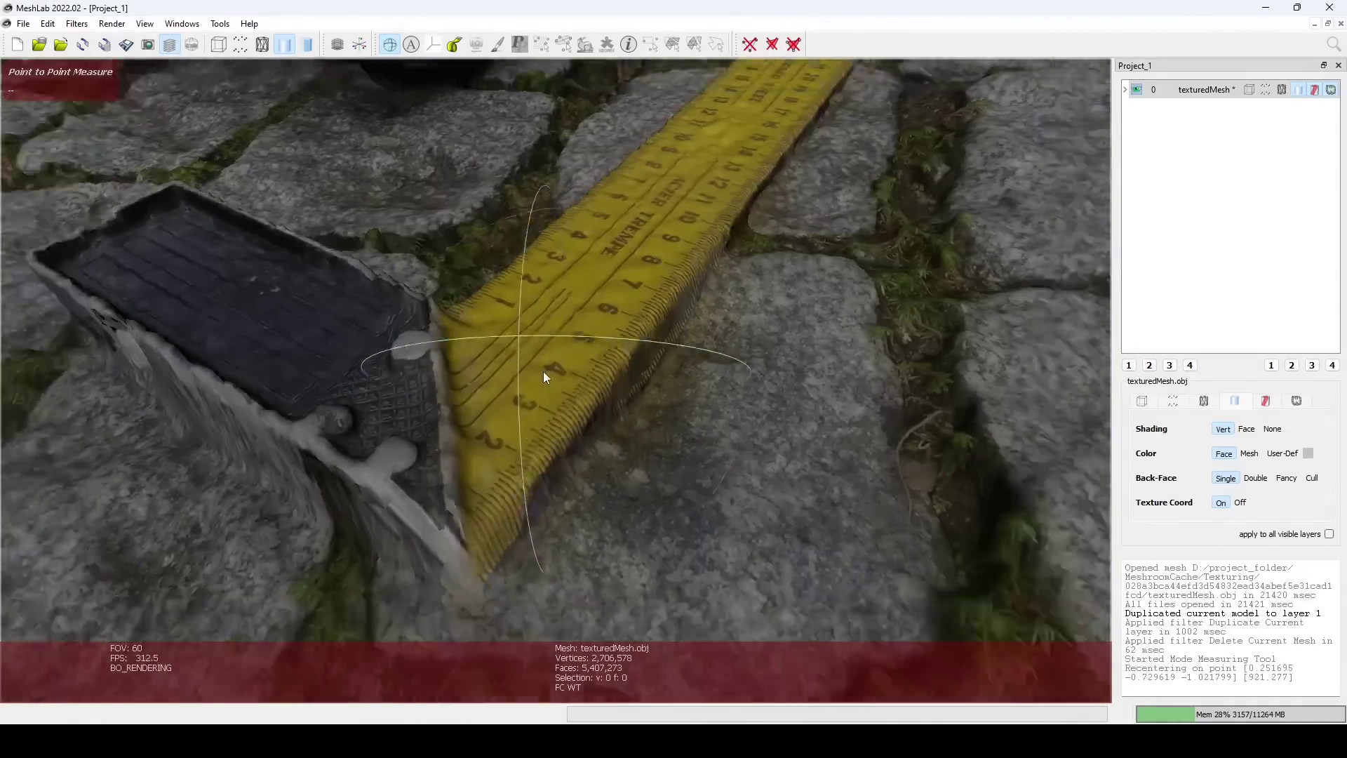
scroll(531, 429, "up", 5)
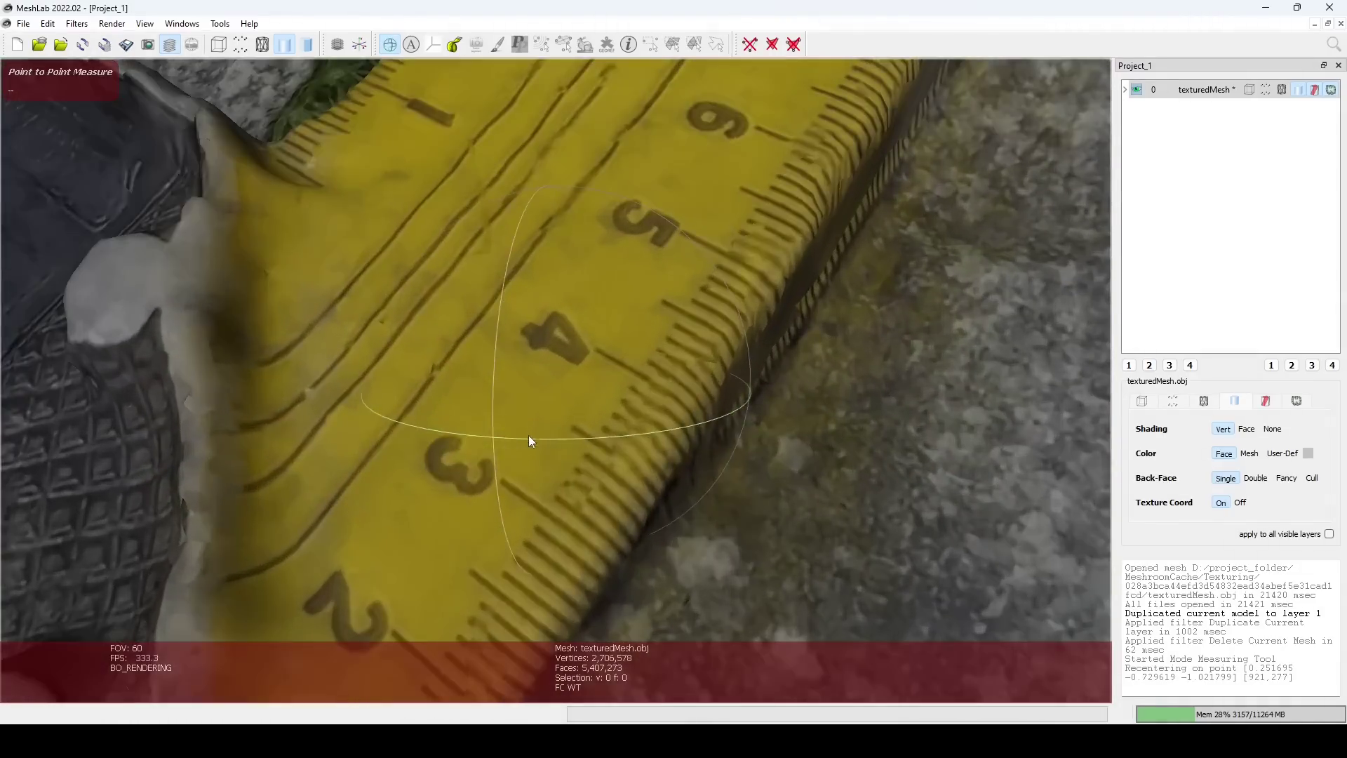
key("Escape")
left_click(501, 480)
key("Escape")
scroll(564, 386, "down", 10)
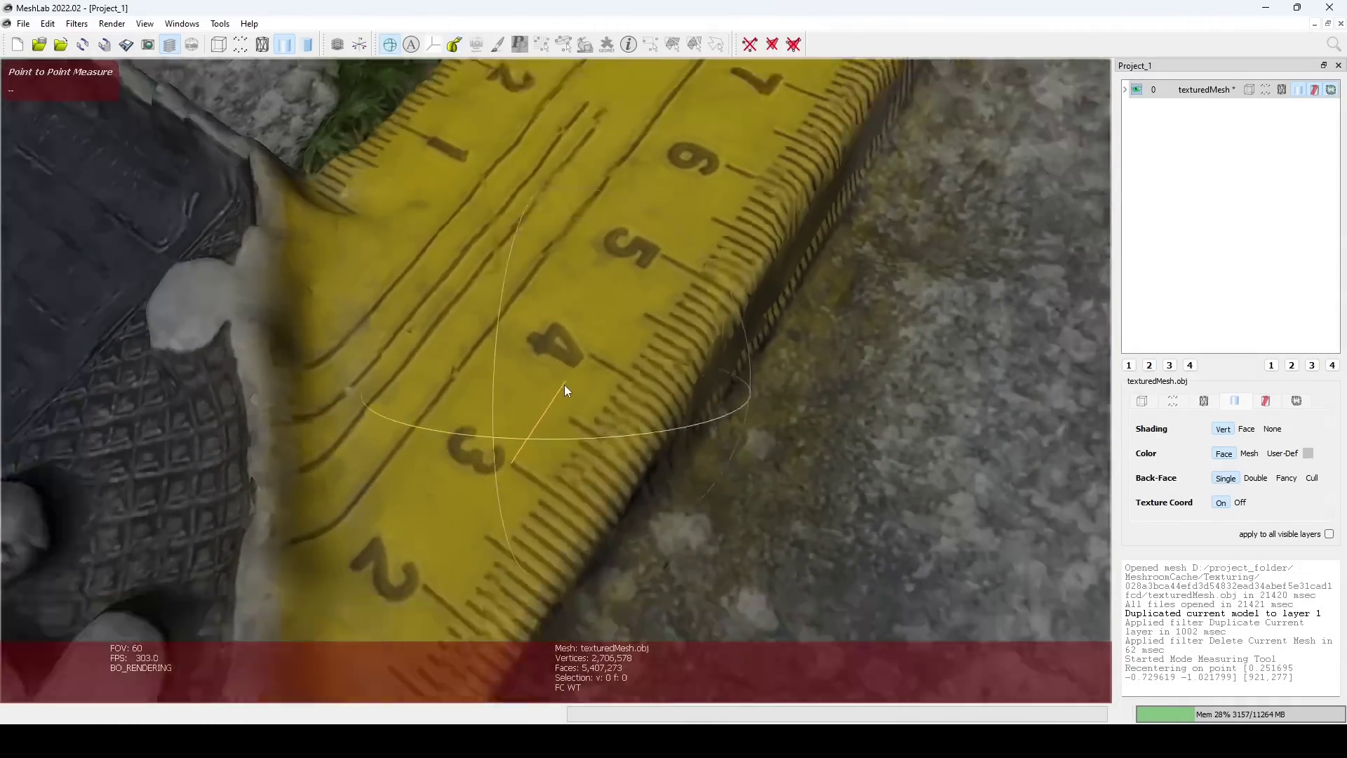
double_click(677, 203)
scroll(553, 391, "up", 10)
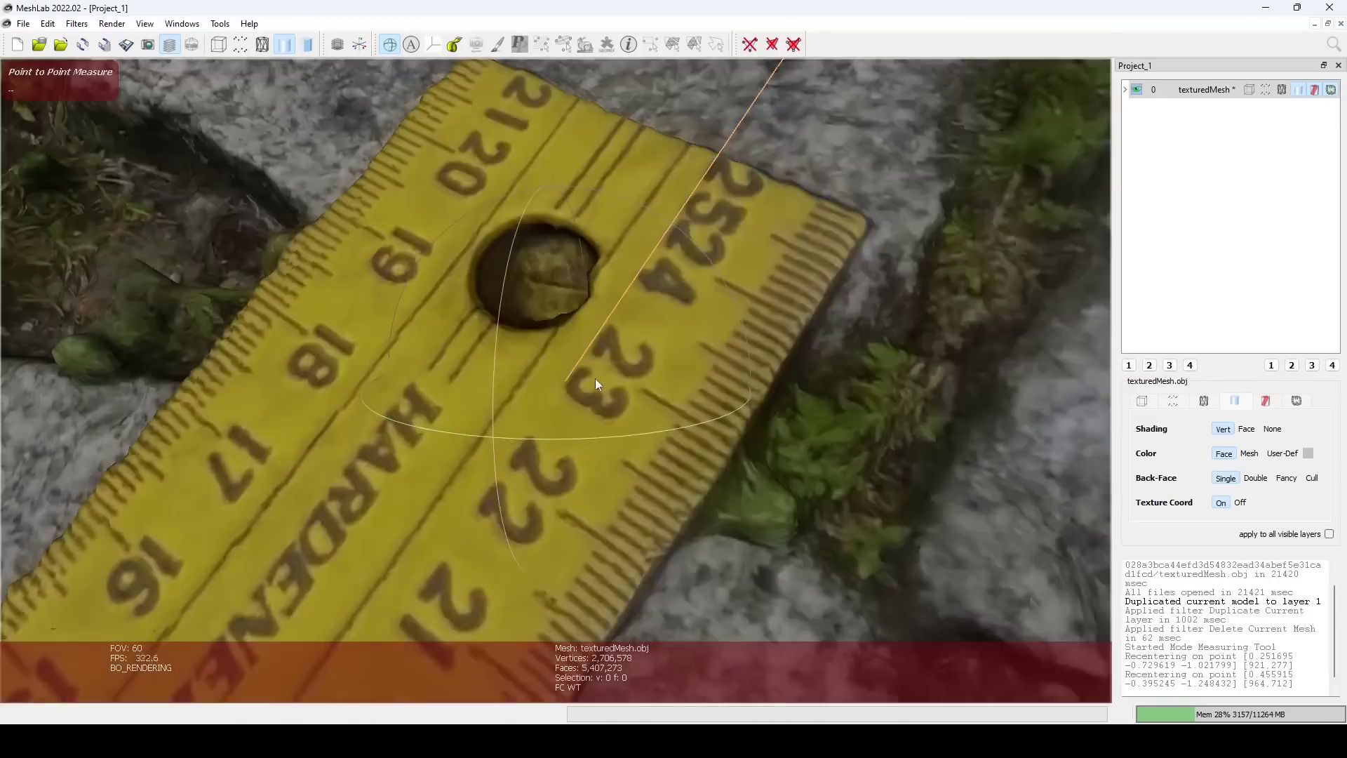
key("Escape")
left_click(781, 408)
key("Escape")
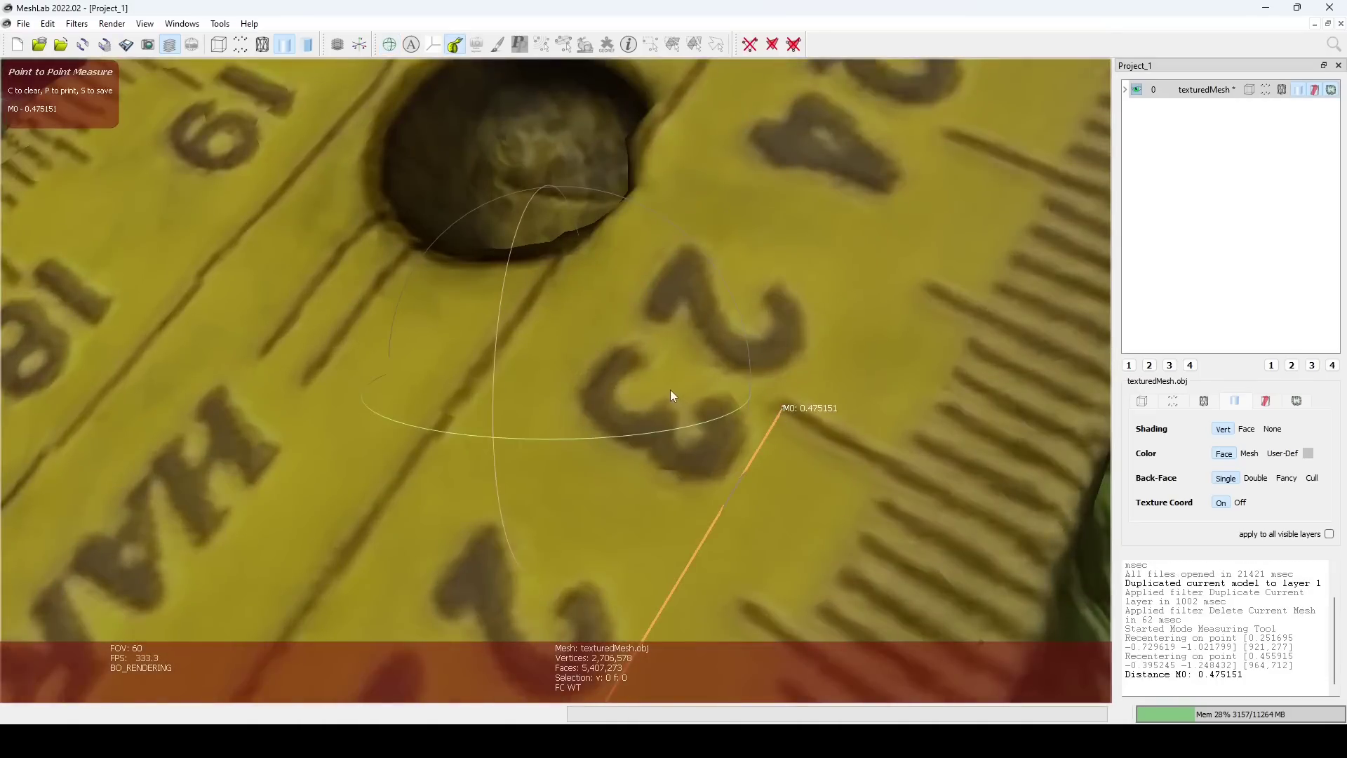
Open Calculator and divide 200 by the measured distance 0.475151 to get the scale factor
key("XF86Calculator")
left_click(179, 510)
left_click(178, 535)
left_click(179, 535)
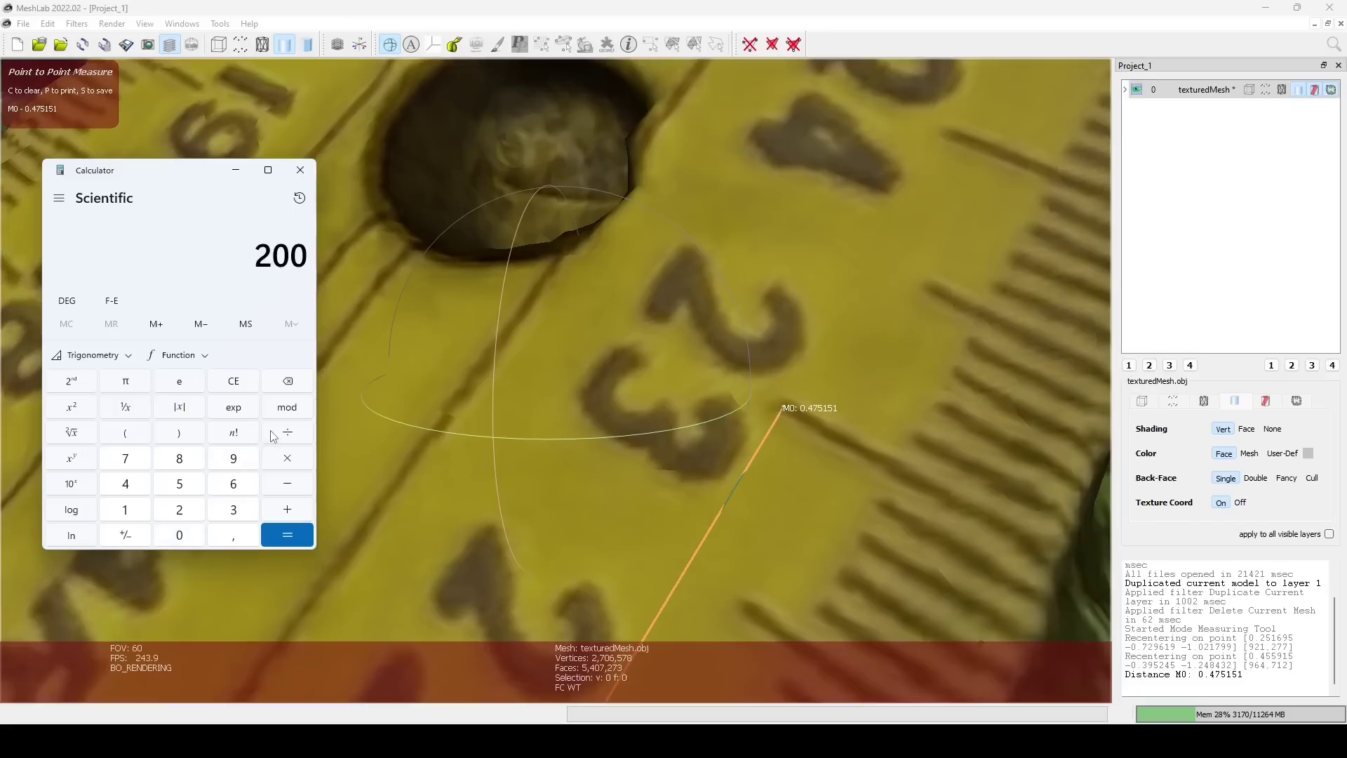
left_click(179, 535)
left_click(233, 535)
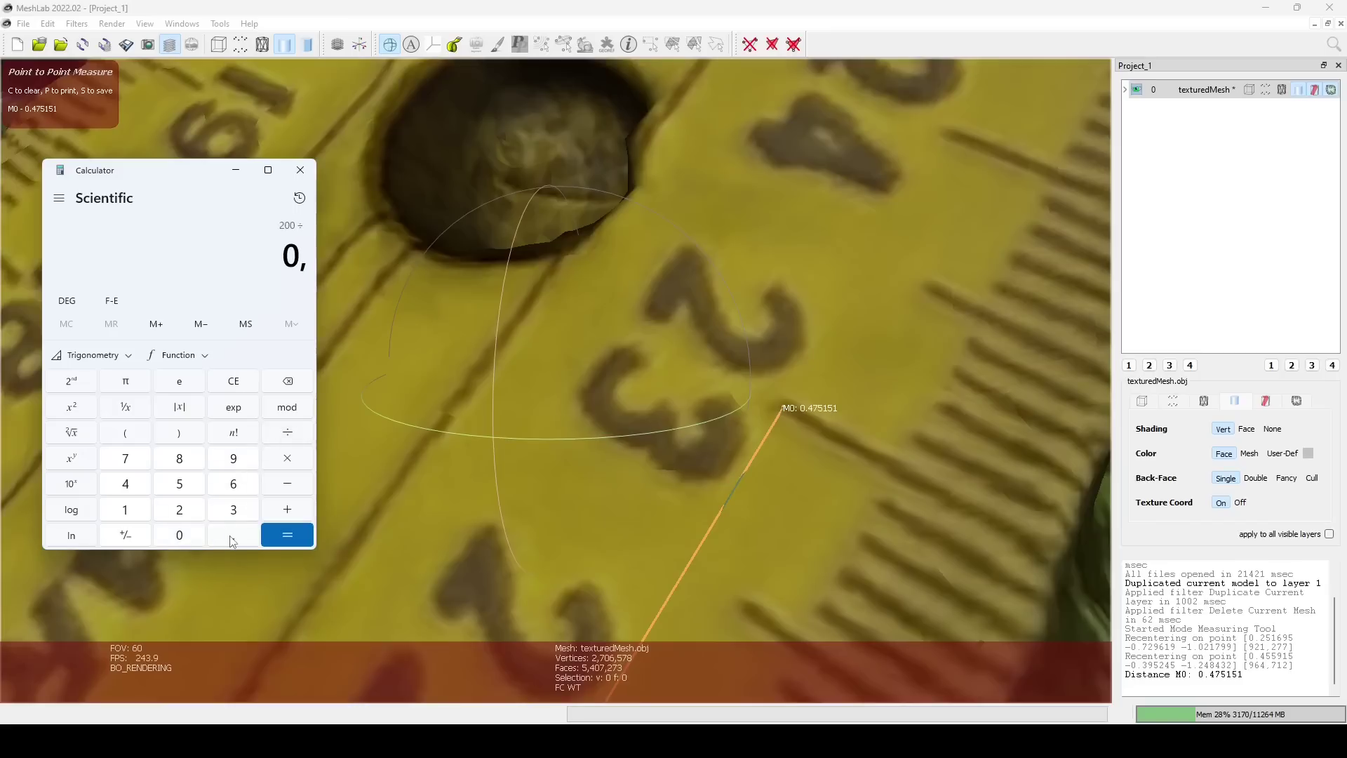
left_click(126, 491)
left_click(128, 466)
left_click(179, 487)
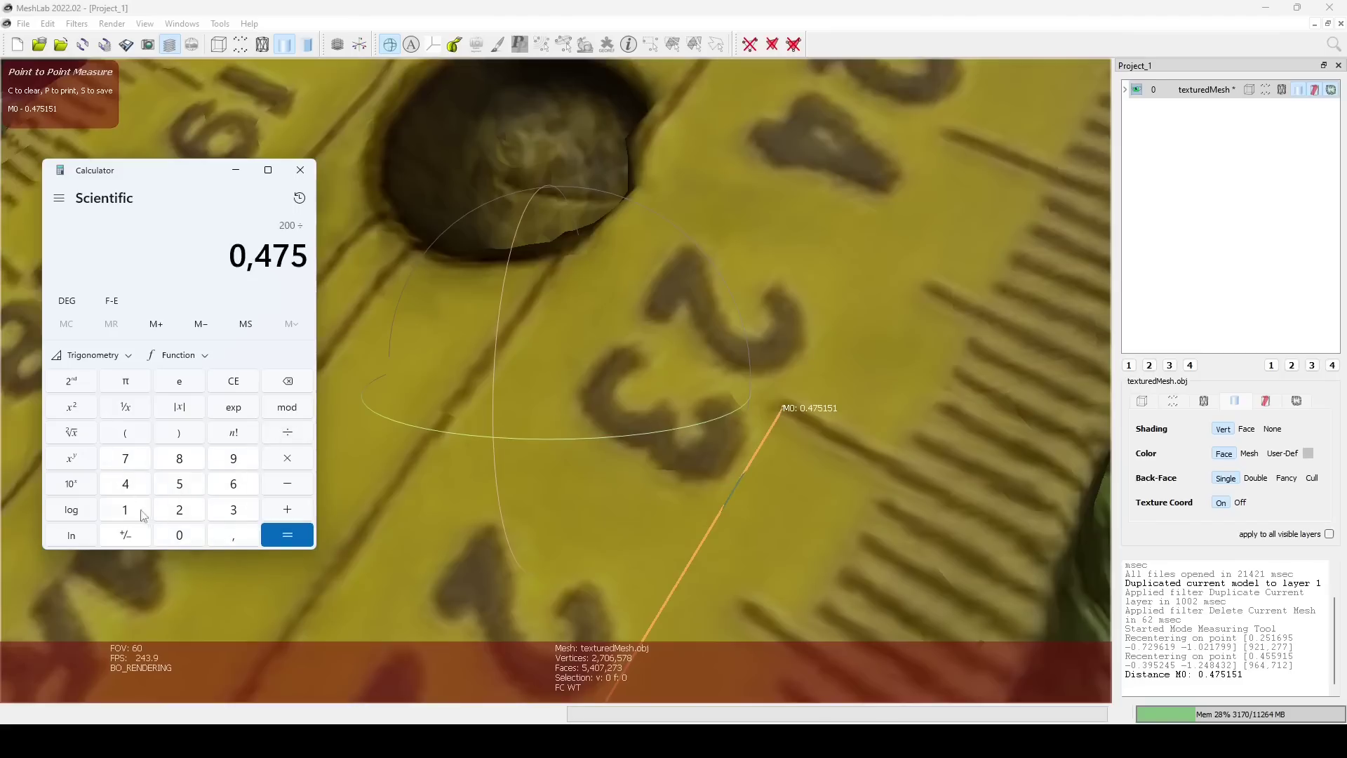
left_click(128, 512)
left_click(179, 484)
left_click(128, 512)
left_click(287, 535)
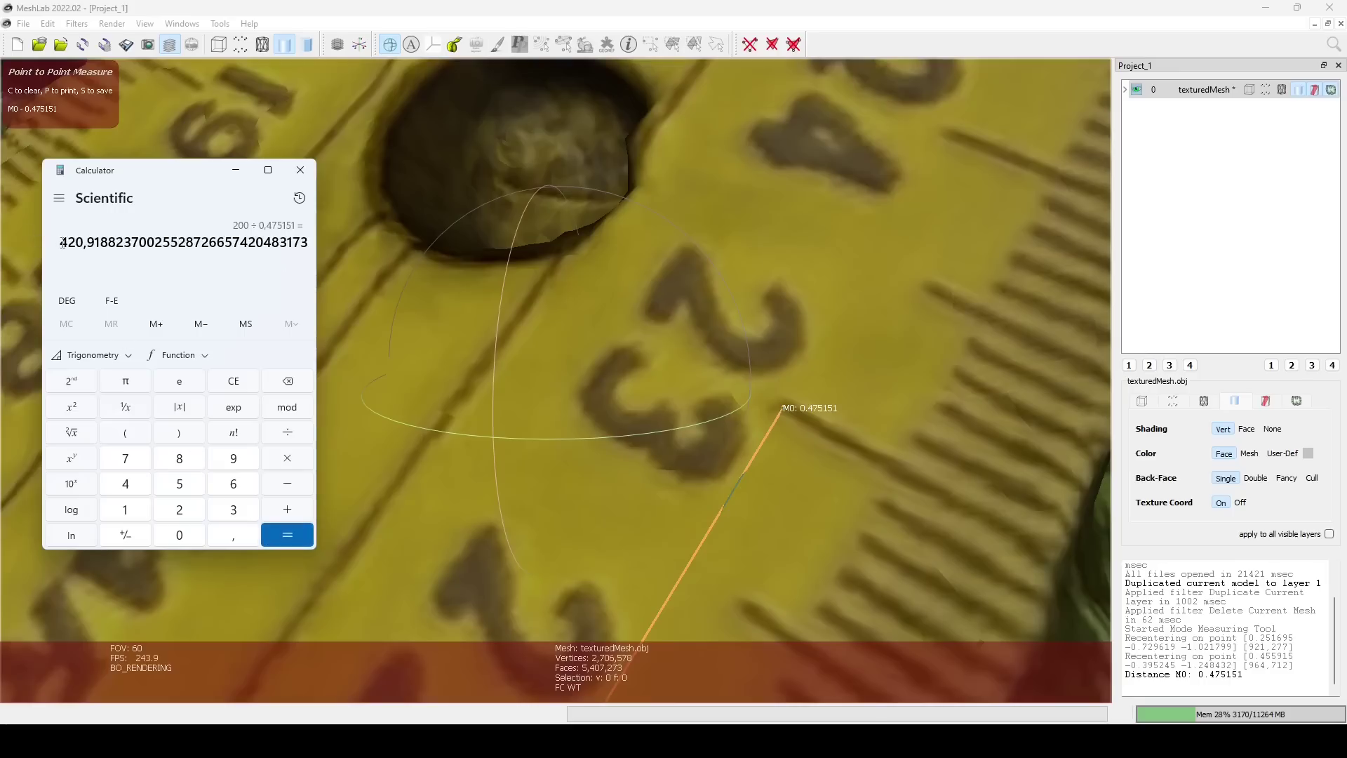
left_click_drag(61, 242, 174, 242)
right_click(170, 243)
left_click(156, 261)
left_click(300, 171)
Scale the mesh uniformly about the origin by 420.91882370025 with Transform: Scale, Normalize, keeping Freeze Matrix on
left_click(76, 23)
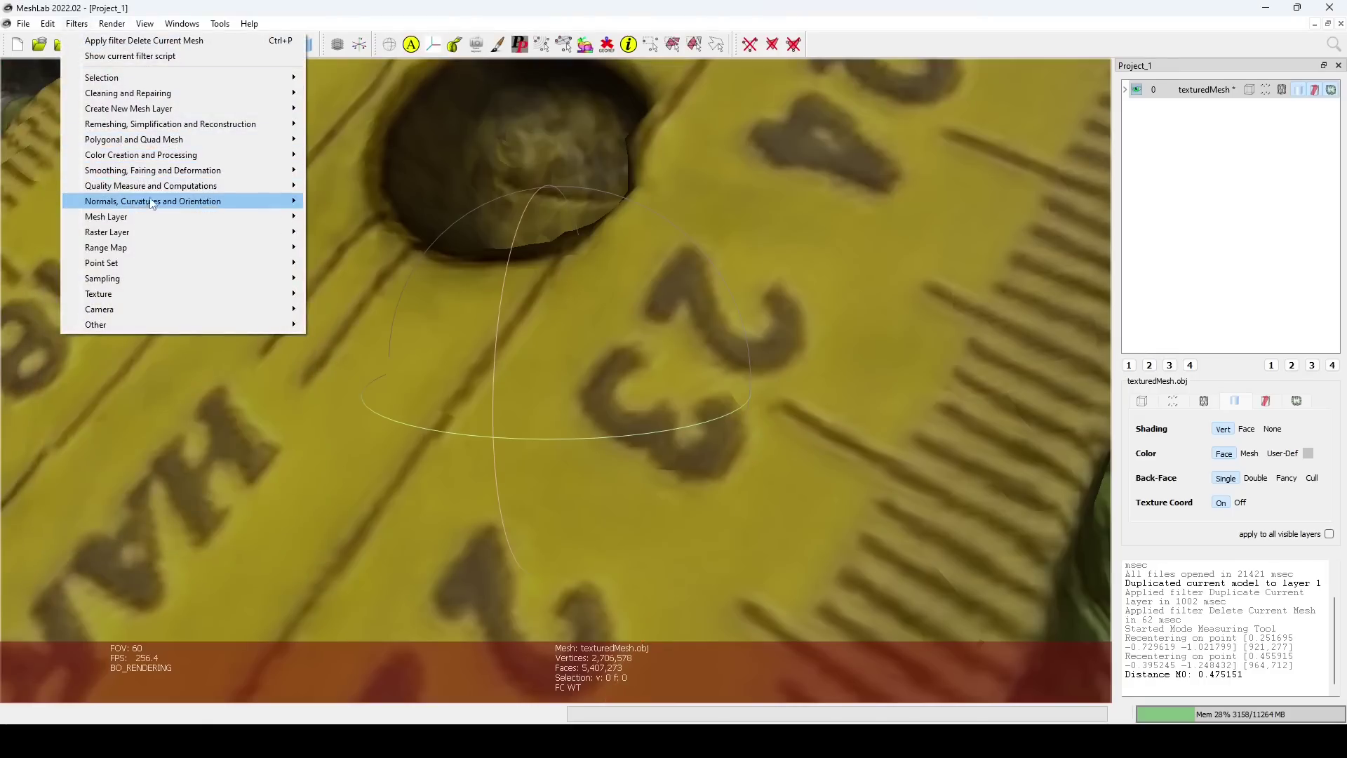
mouse_move(280, 202)
left_click(377, 556)
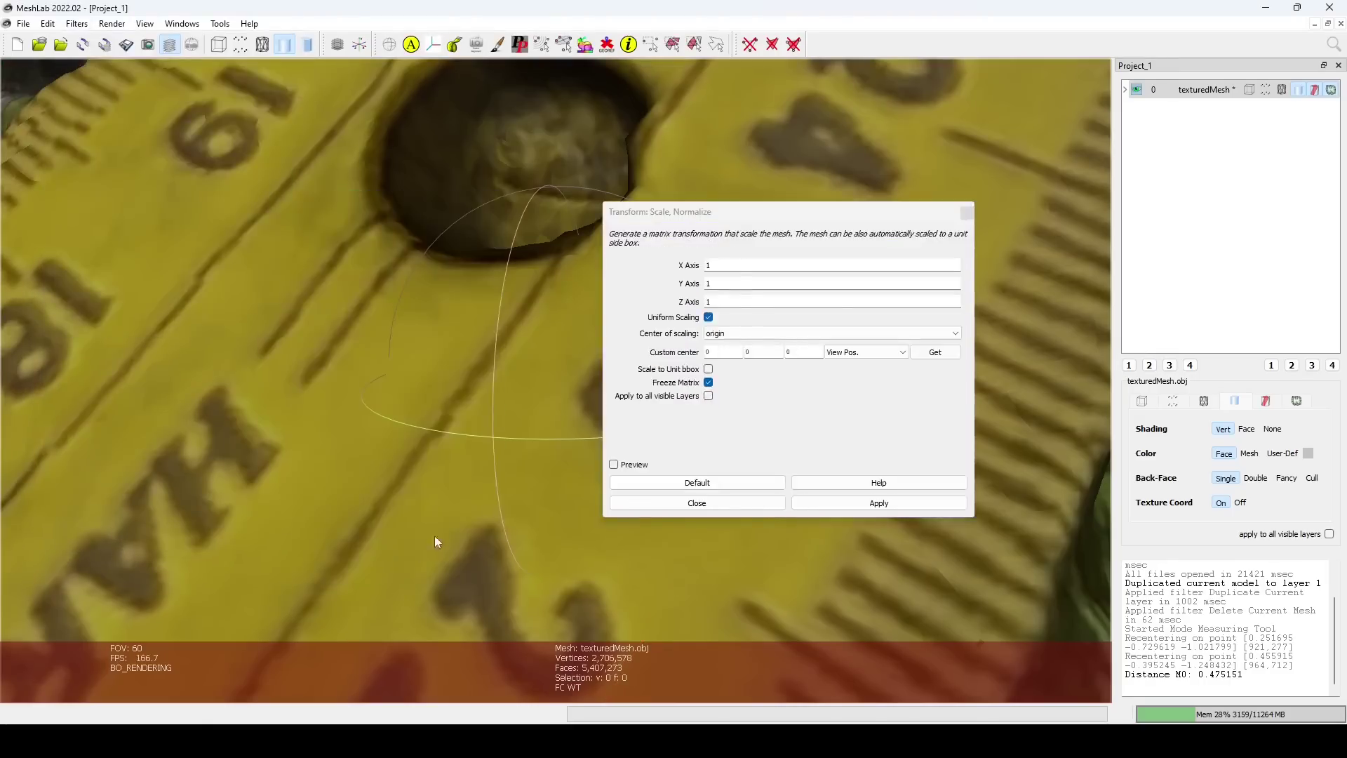
right_click(716, 264)
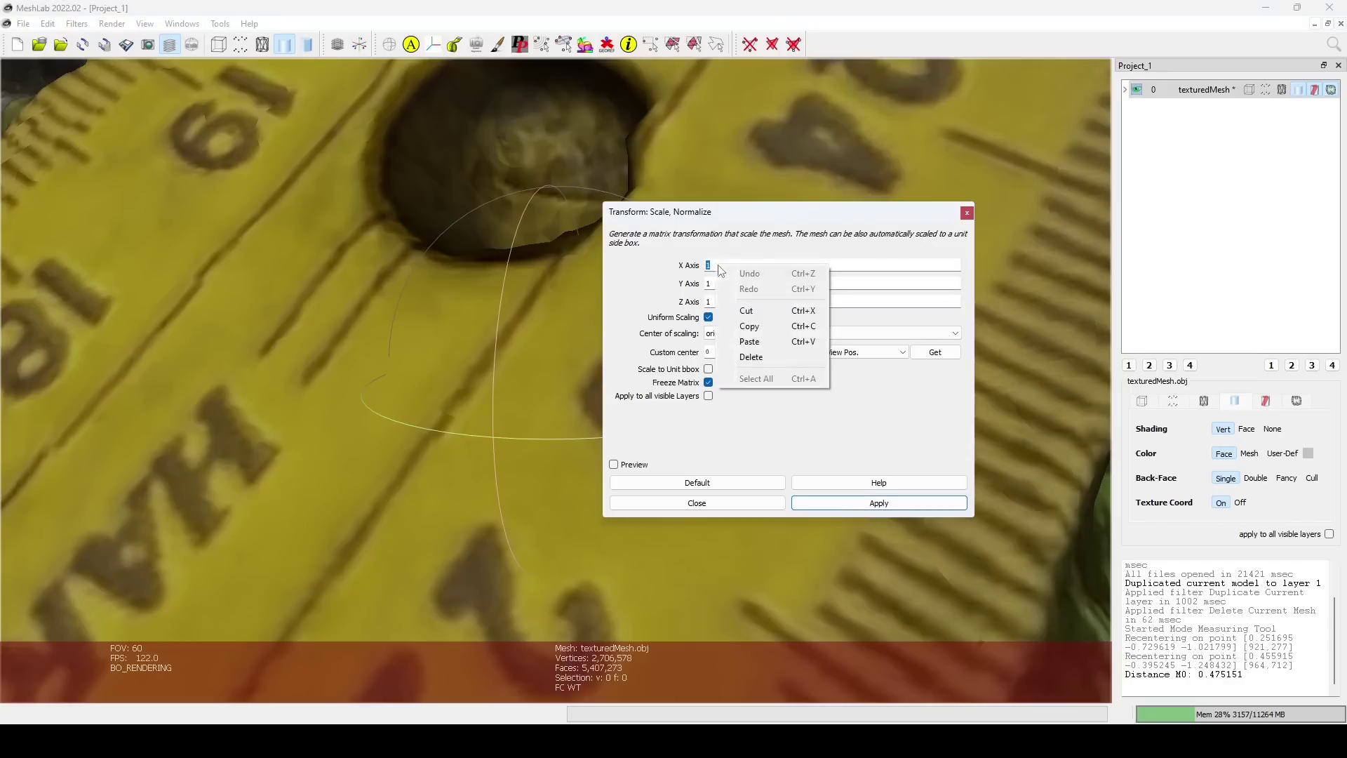
left_click(793, 339)
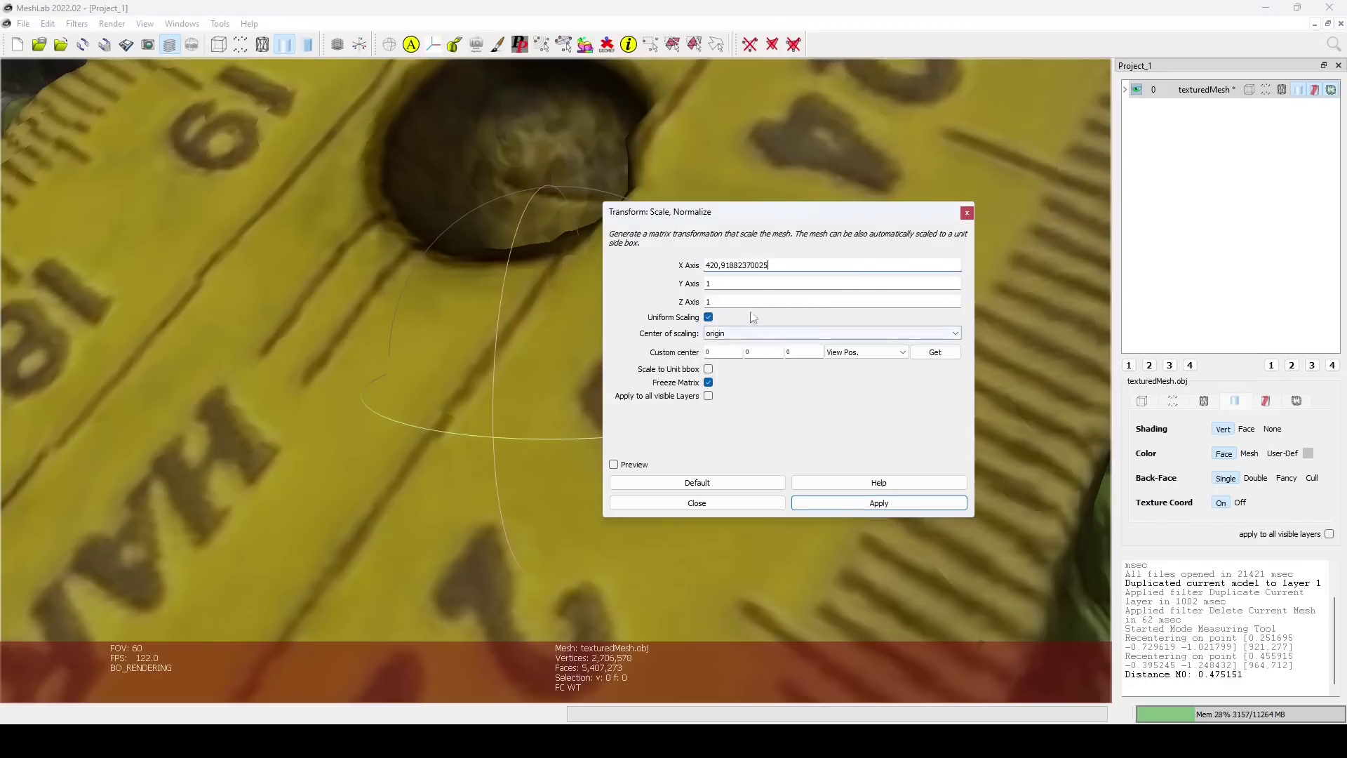
left_click(723, 266)
key("BackSpace")
type(".")
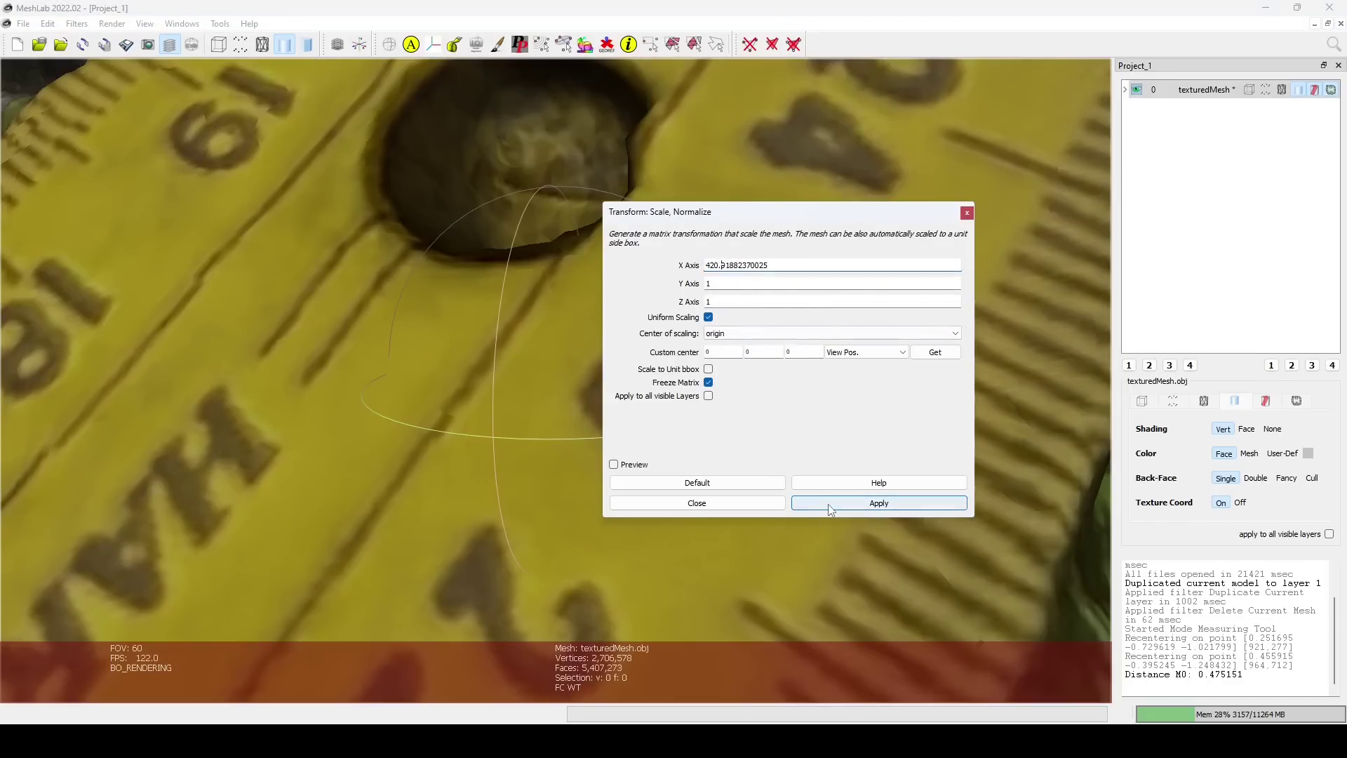
left_click(830, 507)
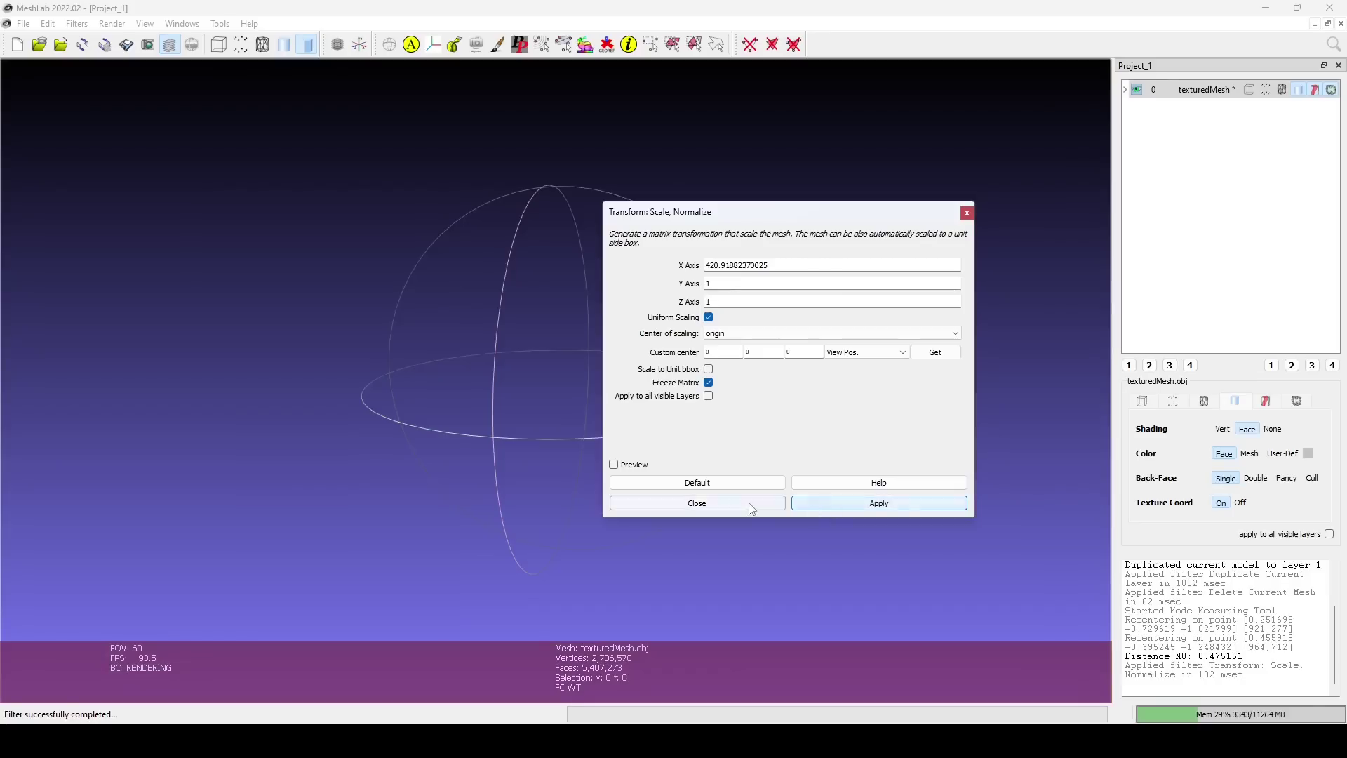
left_click(748, 502)
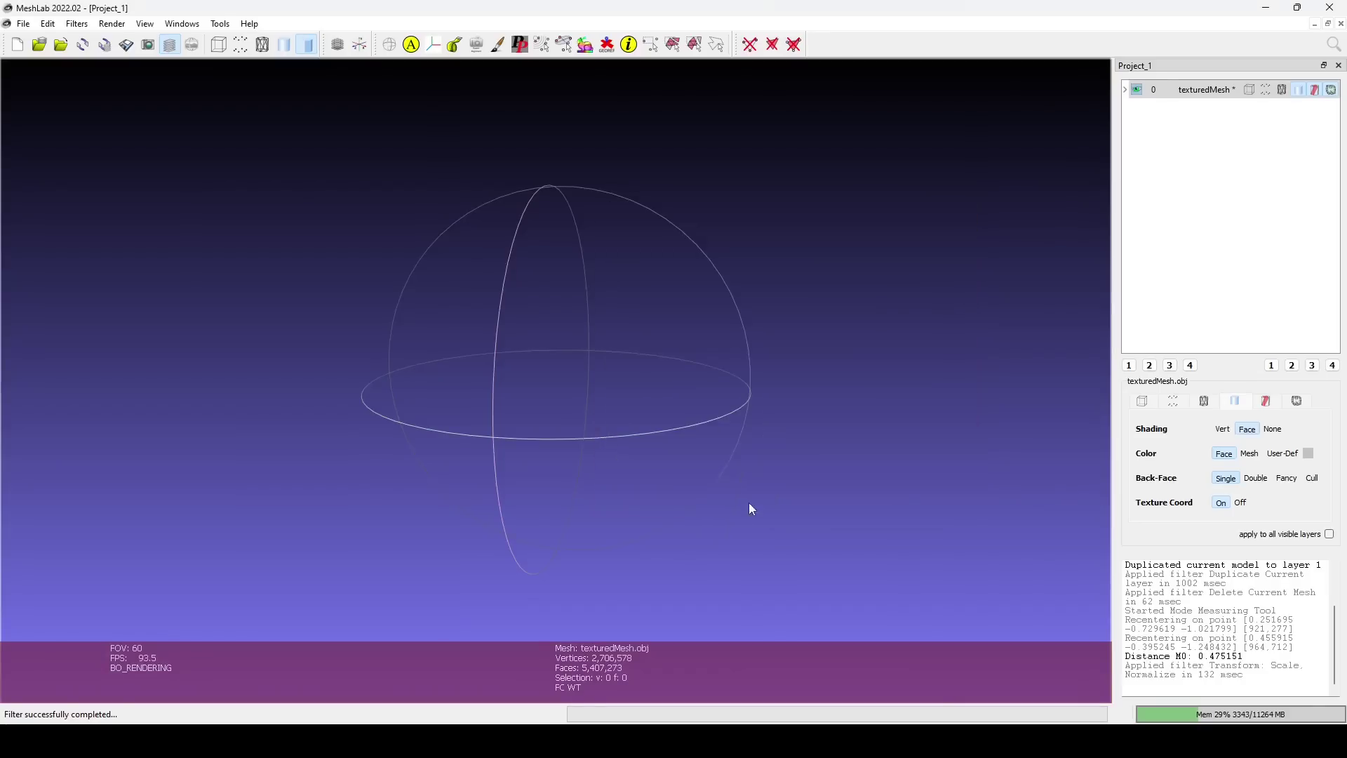
Reset the trackball to reframe the scaled mesh and turn off its texture to show the bare geometry
left_click(147, 25)
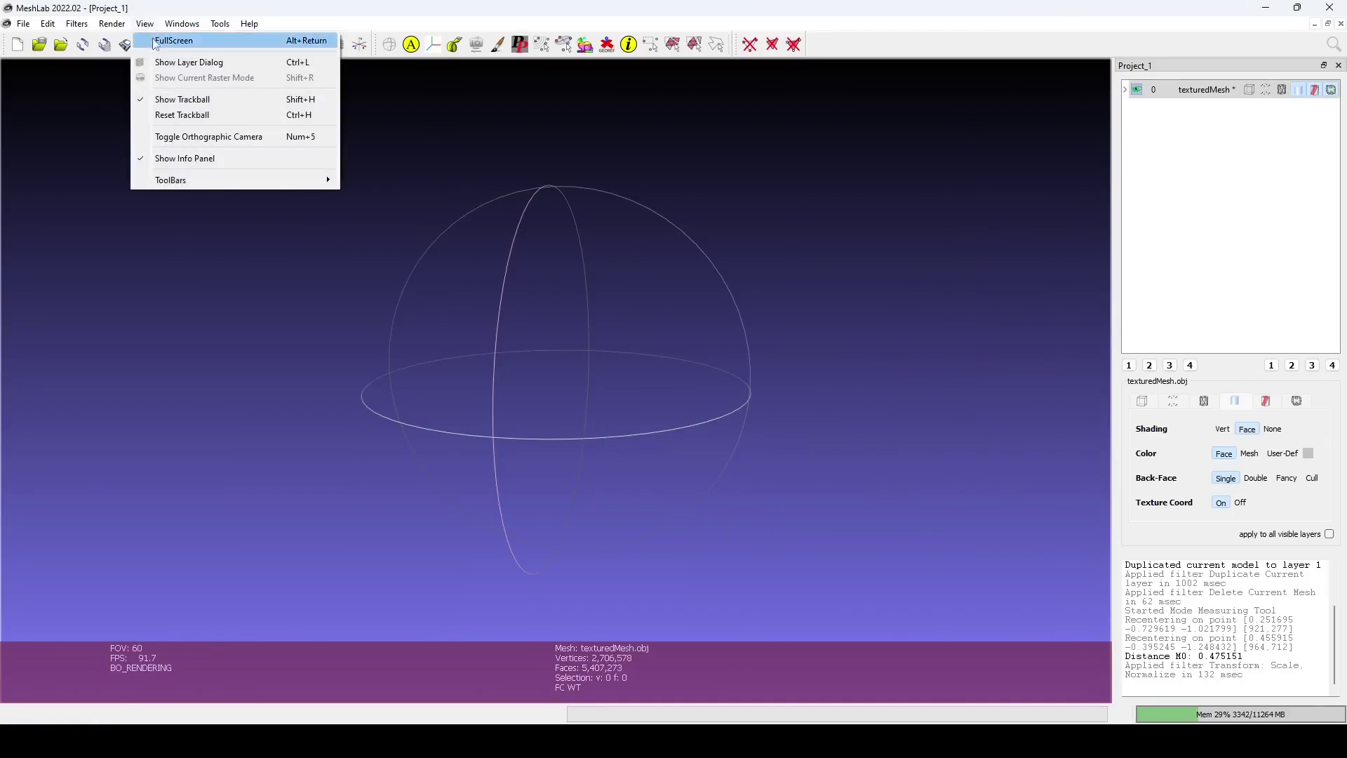
left_click(197, 119)
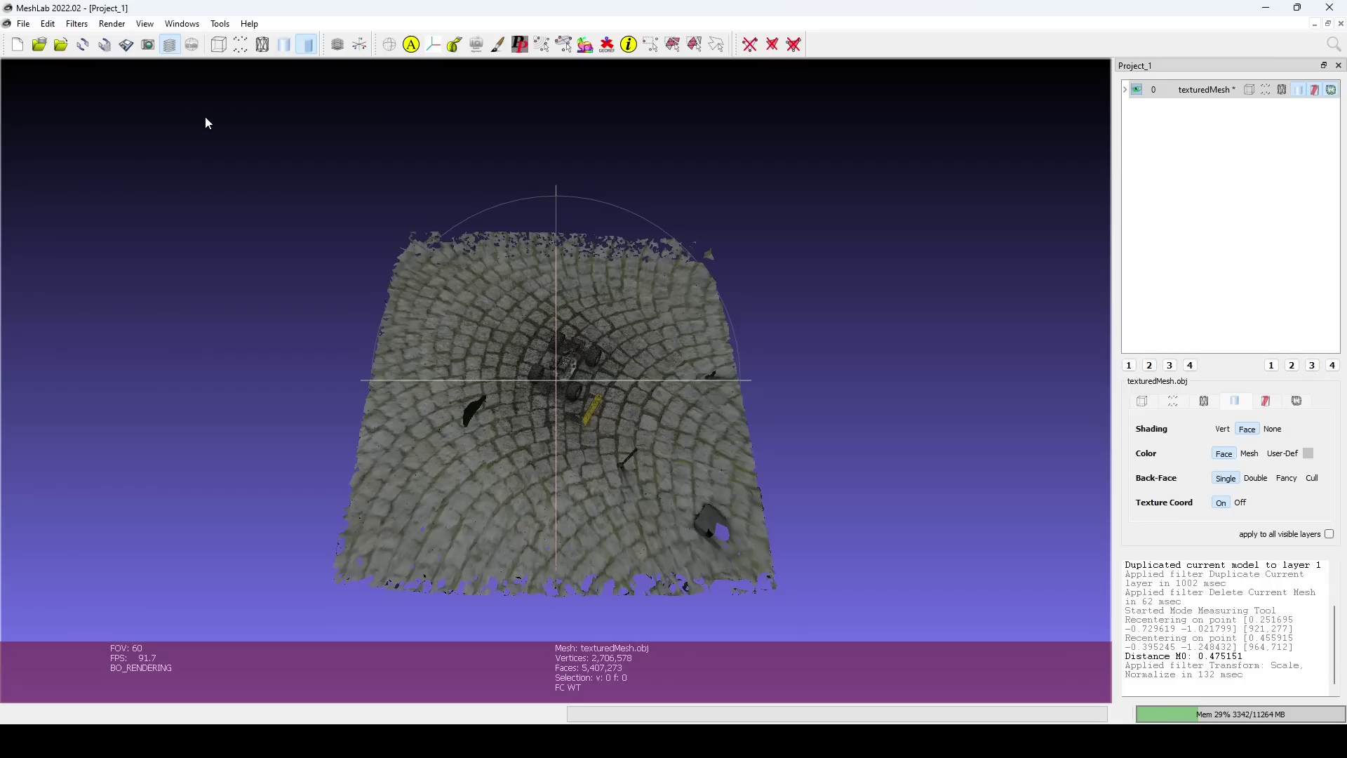
left_click(1240, 503)
scroll(567, 348, "up", 5)
left_click_drag(567, 348, 507, 279)
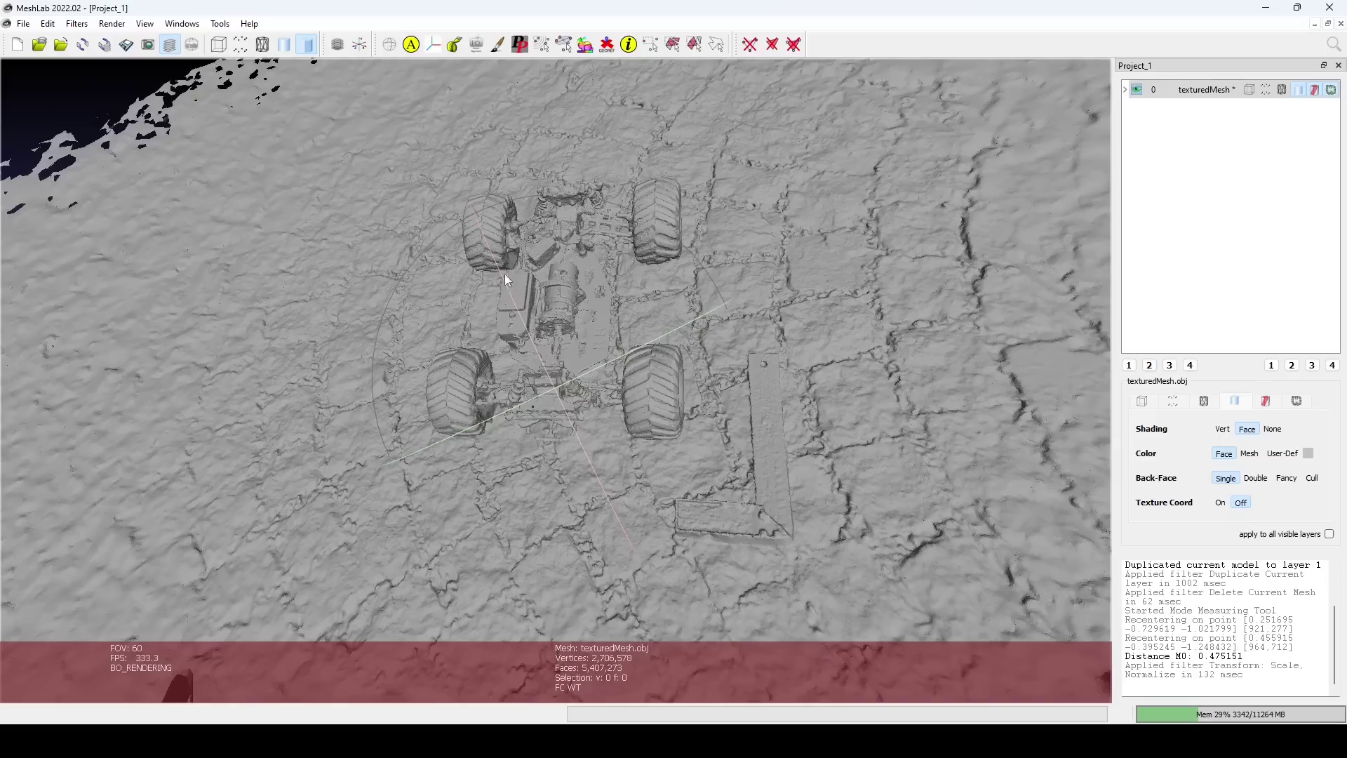
Paint a face selection with the Z-painting selection brush on four ground patches, one along each side of the car
left_click(497, 44)
left_click_drag(600, 45, 895, 43)
left_click(861, 289)
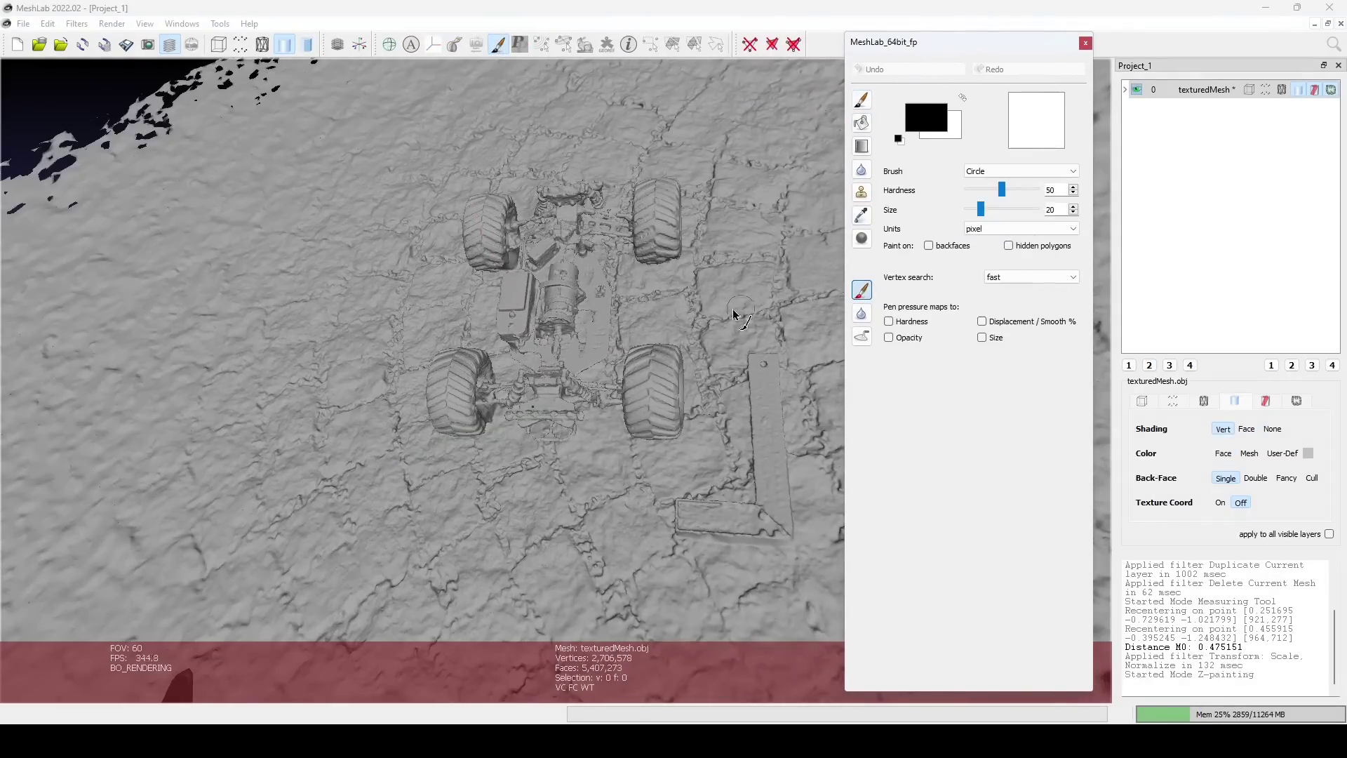
left_click_drag(723, 260, 719, 339)
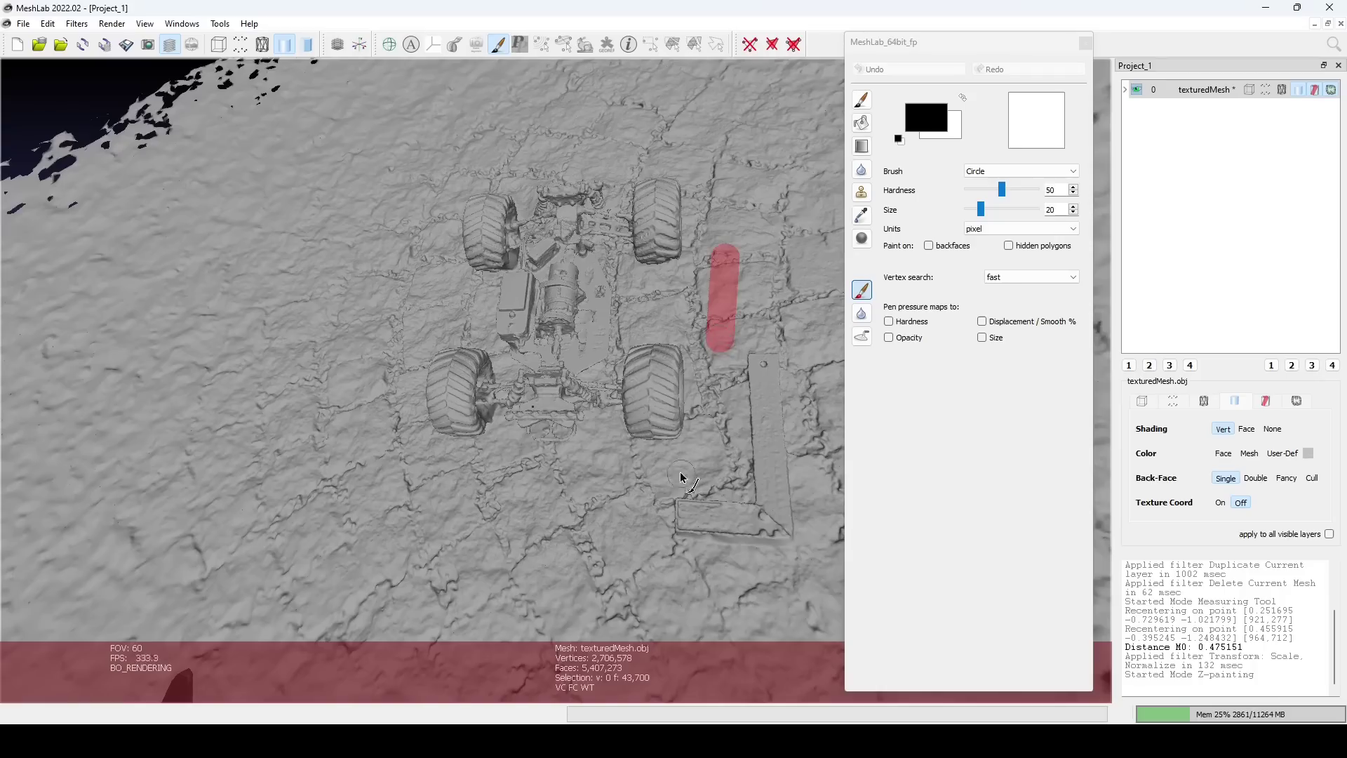
left_click_drag(505, 472, 617, 472)
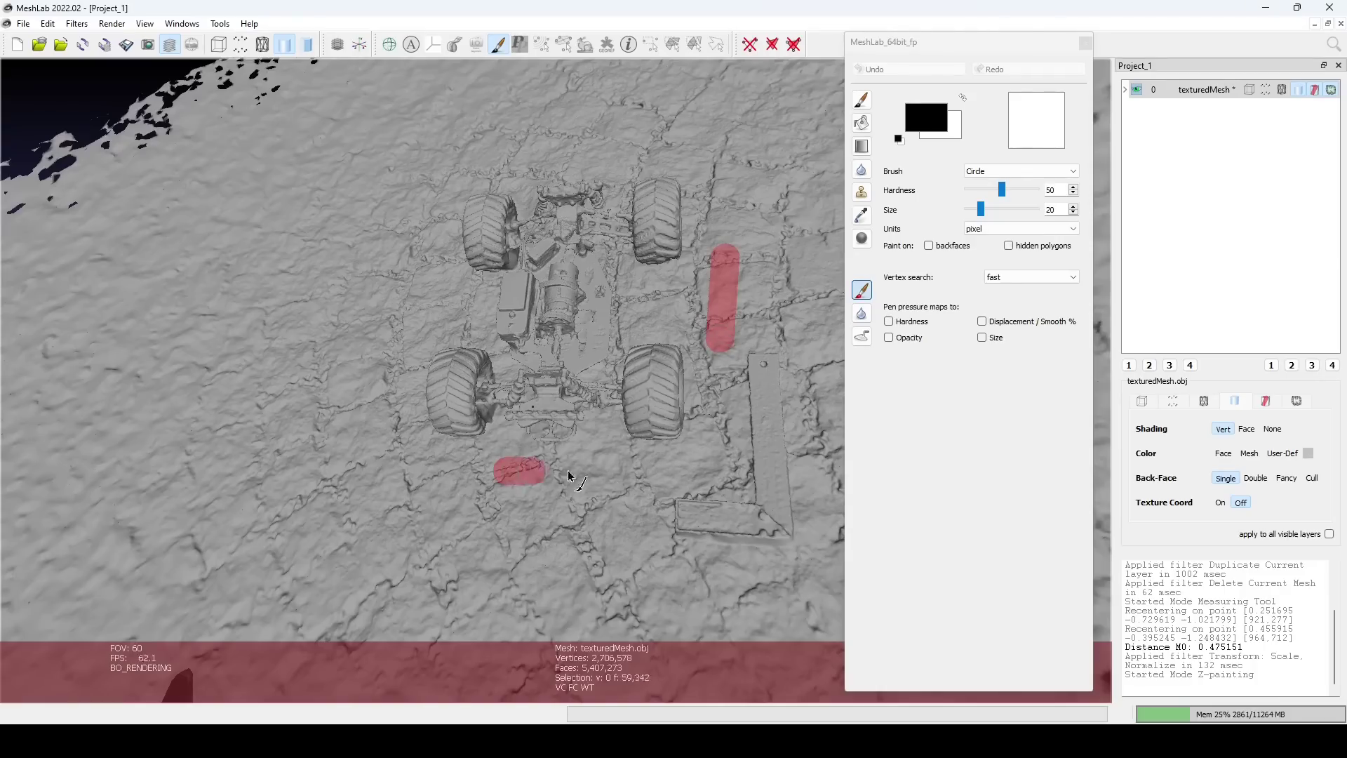
key("Escape")
mouse_move(482, 390)
left_mouse_down()
mouse_move(466, 306)
mouse_move(439, 288)
left_mouse_up()
key("Escape")
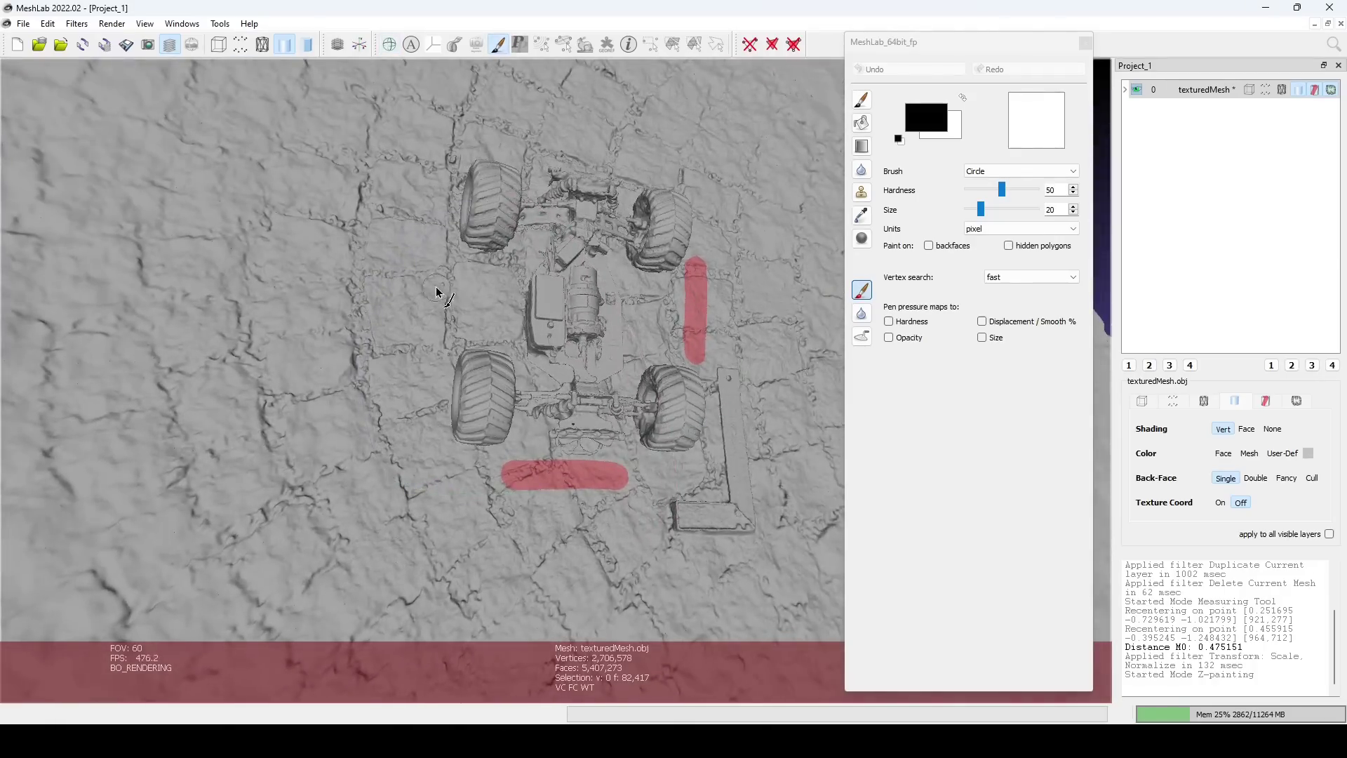
mouse_move(427, 382)
left_mouse_down()
mouse_move(419, 267)
mouse_move(511, 121)
mouse_move(626, 117)
left_mouse_up()
key("Escape")
key("Escape")
key("Escape")
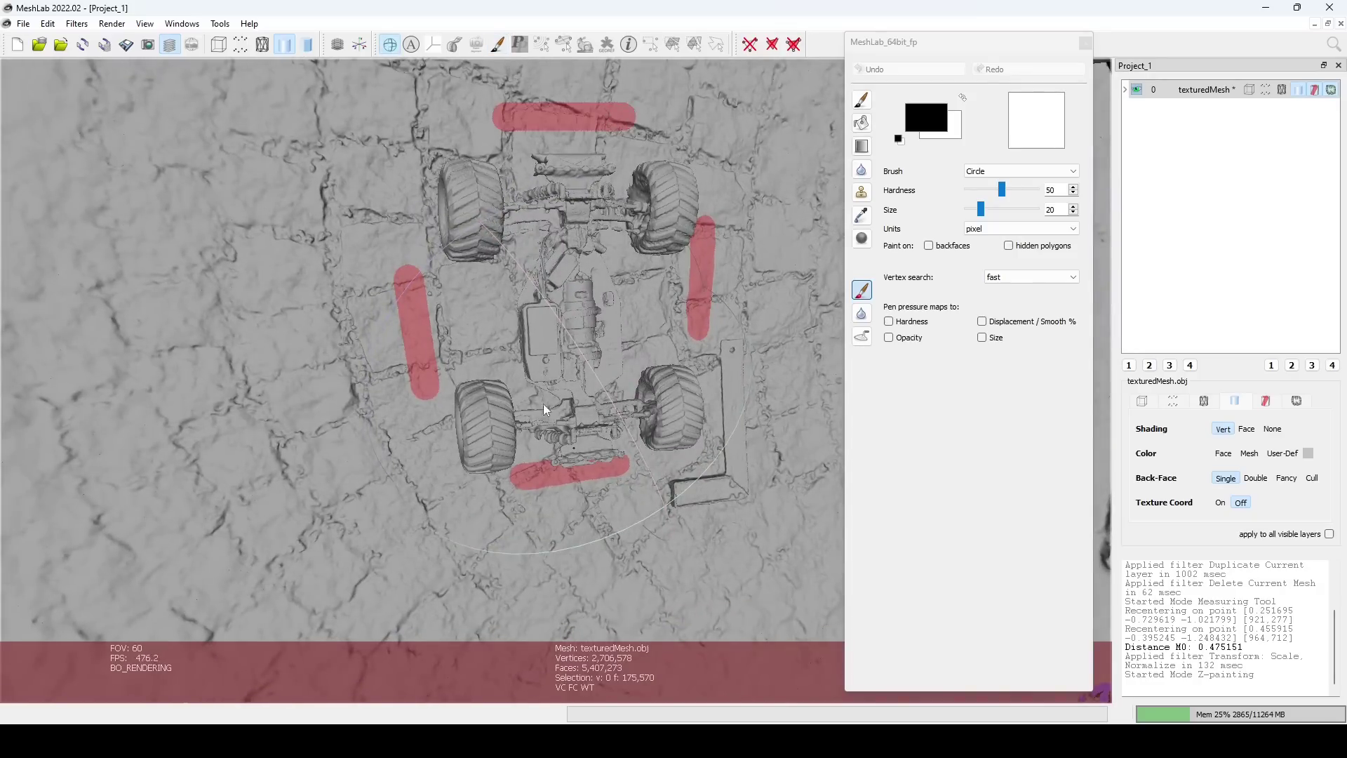
left_click_drag(545, 410, 475, 290)
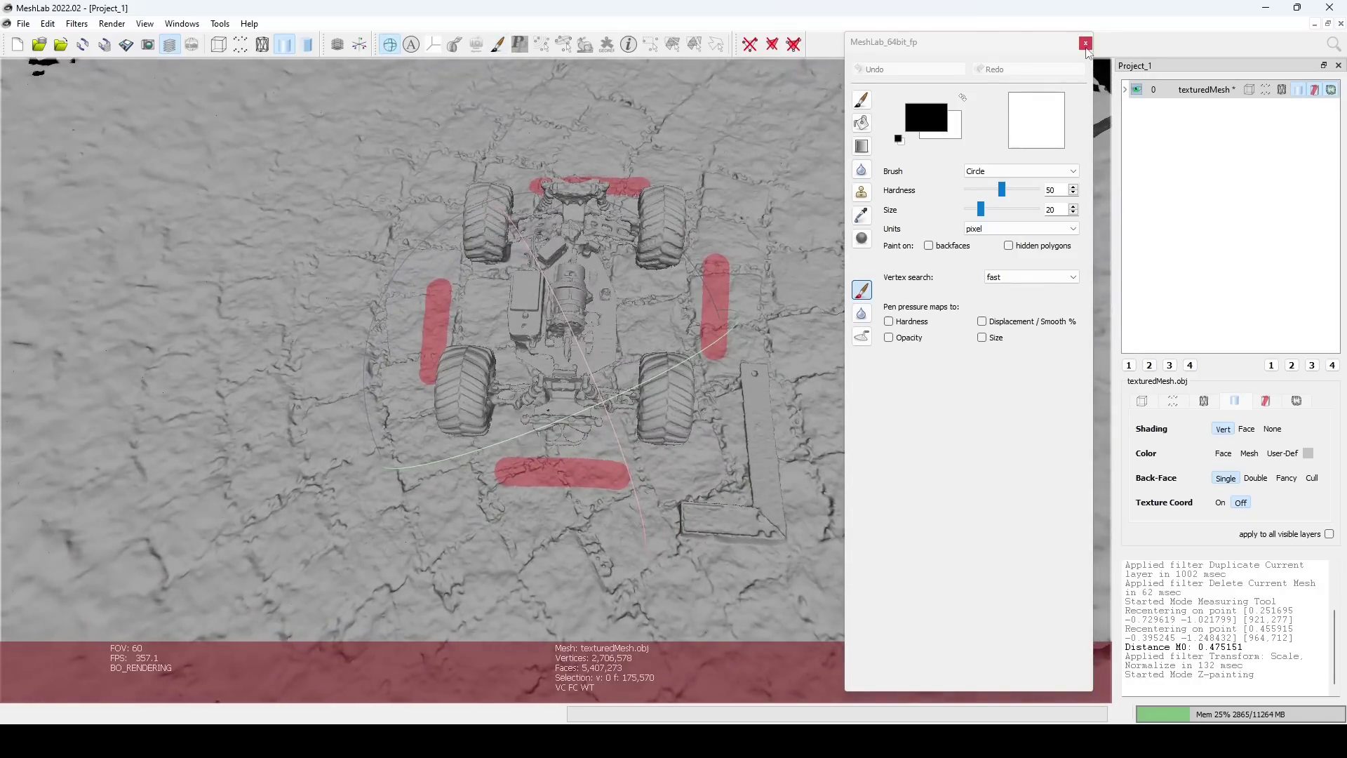
left_click(1085, 44)
Rotate the mesh to fit the selected ground to the XY plane, with Move to Origin and Freeze Matrix on, and reset the trackball
left_click(77, 23)
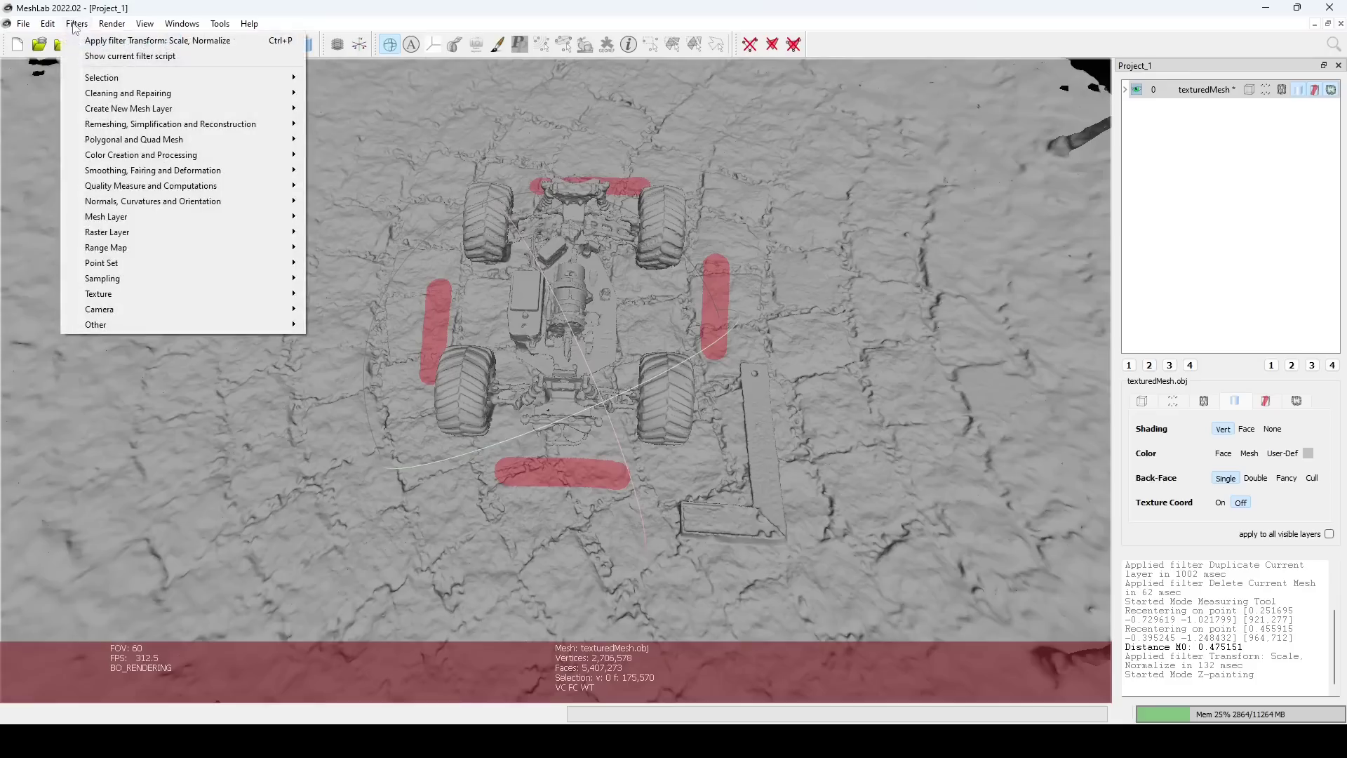
mouse_move(115, 201)
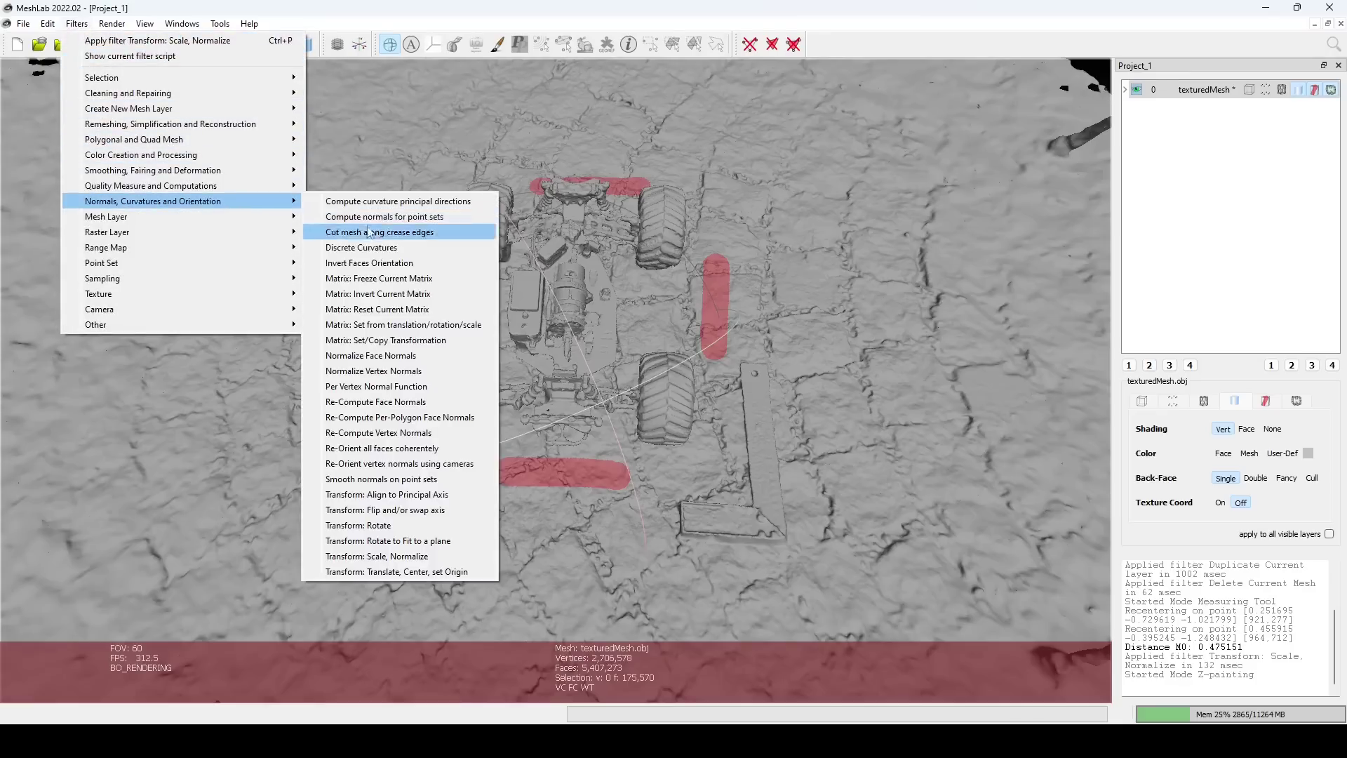
left_click(409, 544)
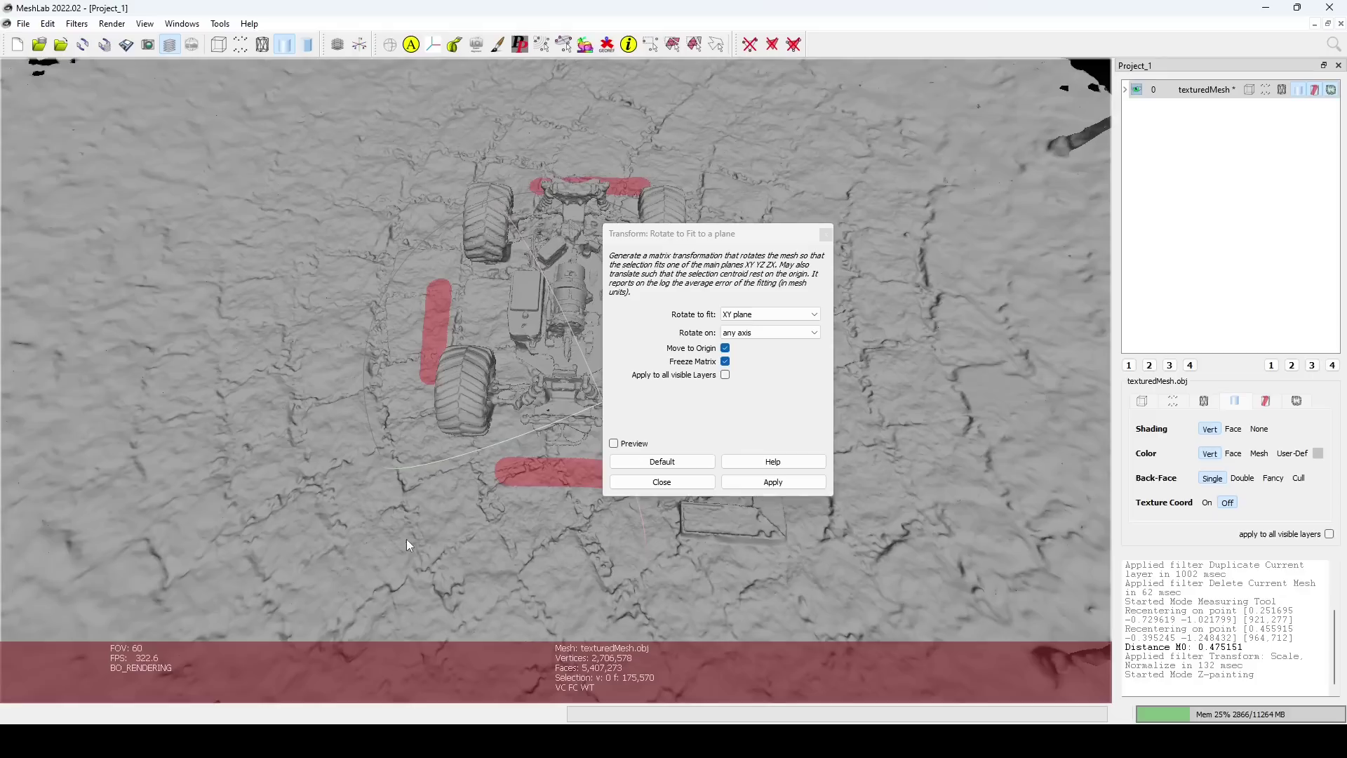
left_click(772, 482)
left_click(661, 481)
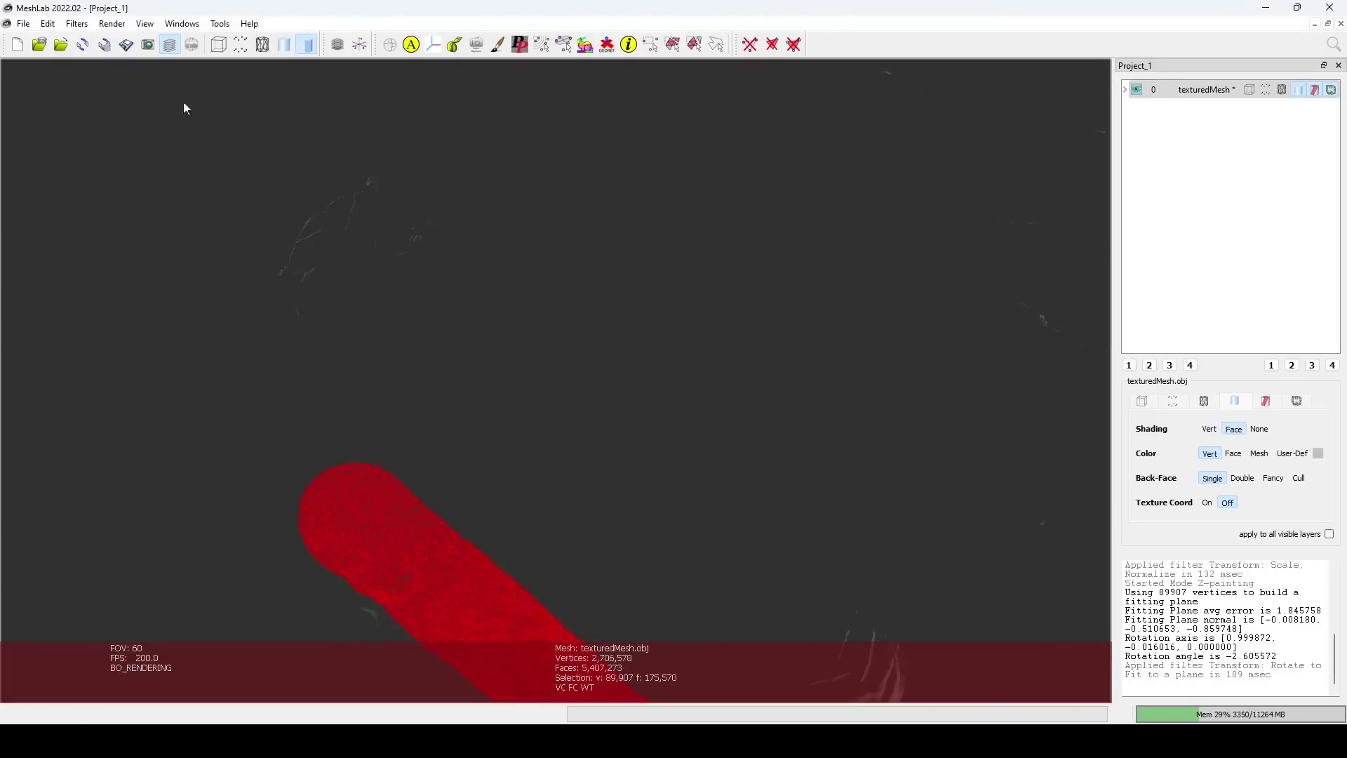
left_click(145, 23)
left_click(160, 106)
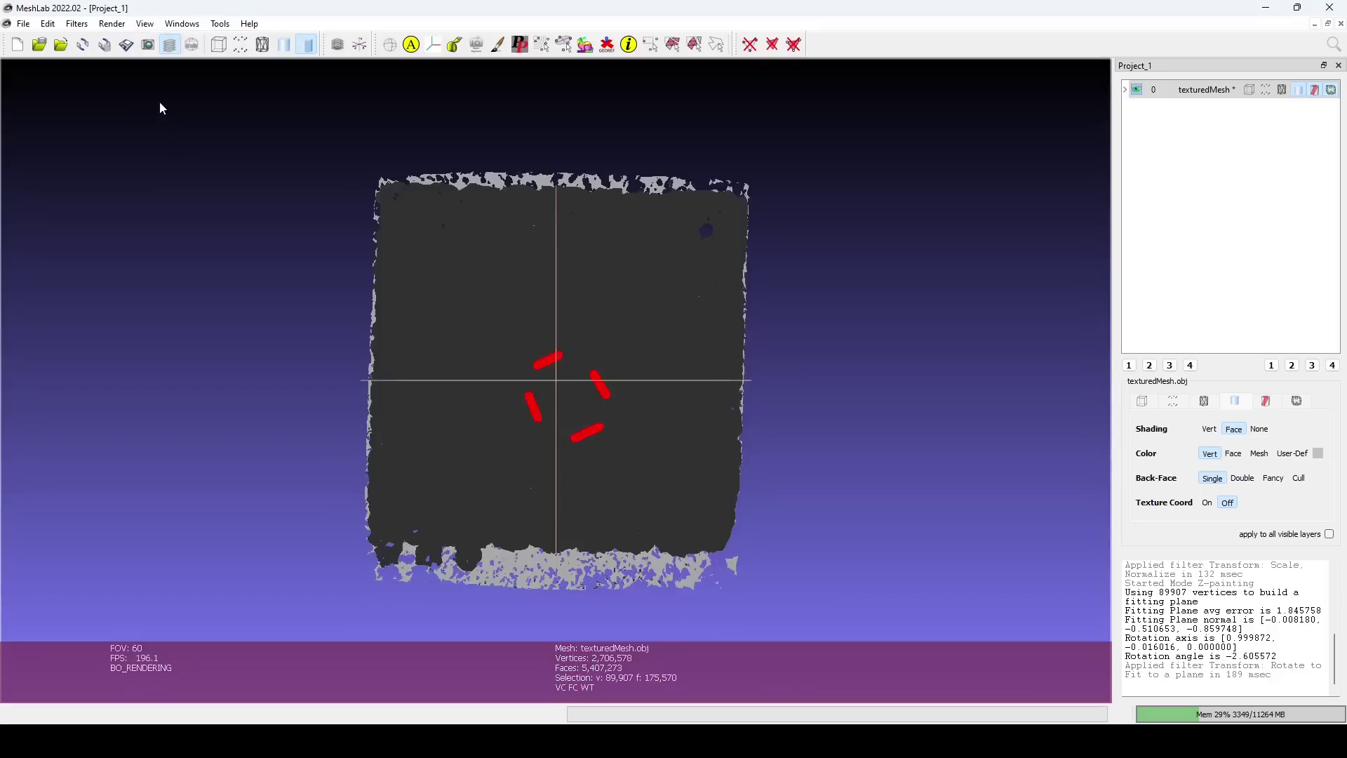
Clear the painted ground selection by applying Select None
left_click(79, 24)
mouse_move(183, 78)
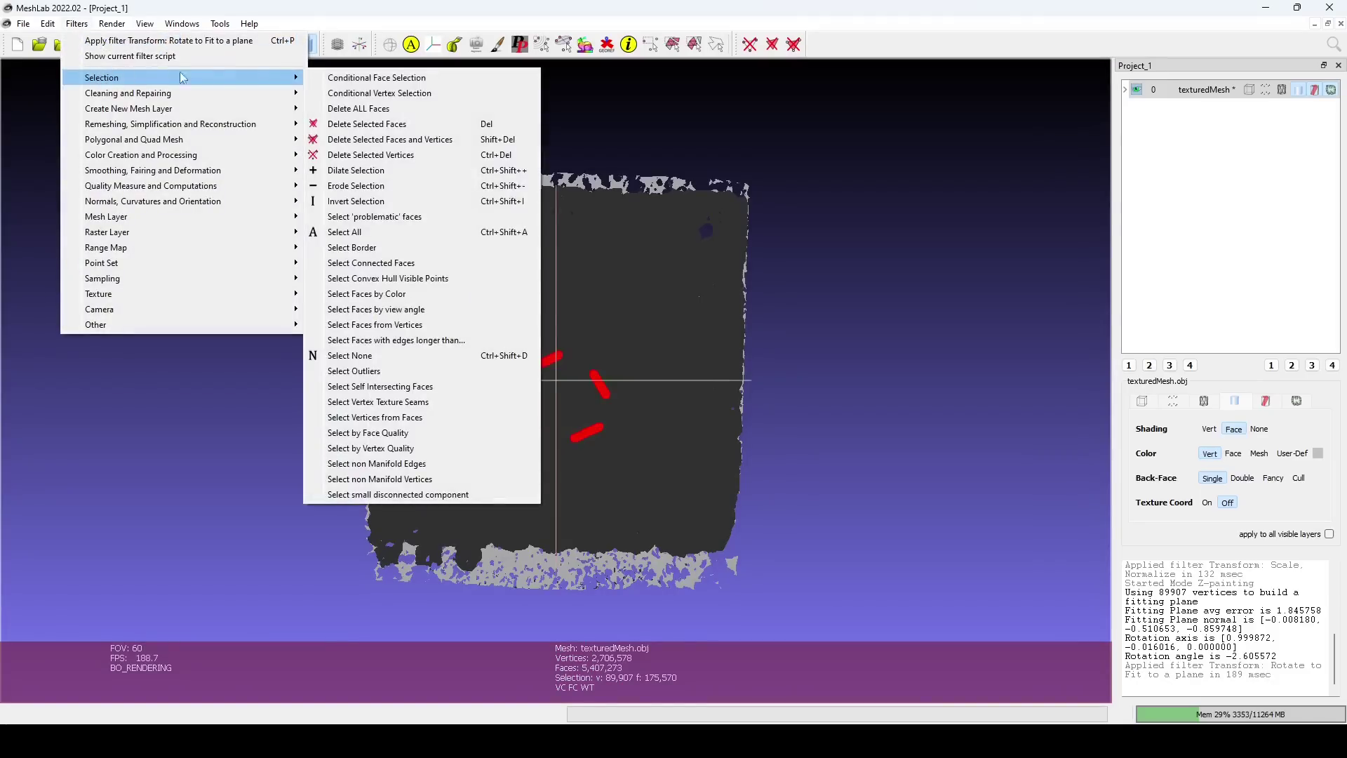
left_click(366, 356)
left_click(733, 434)
left_click(647, 434)
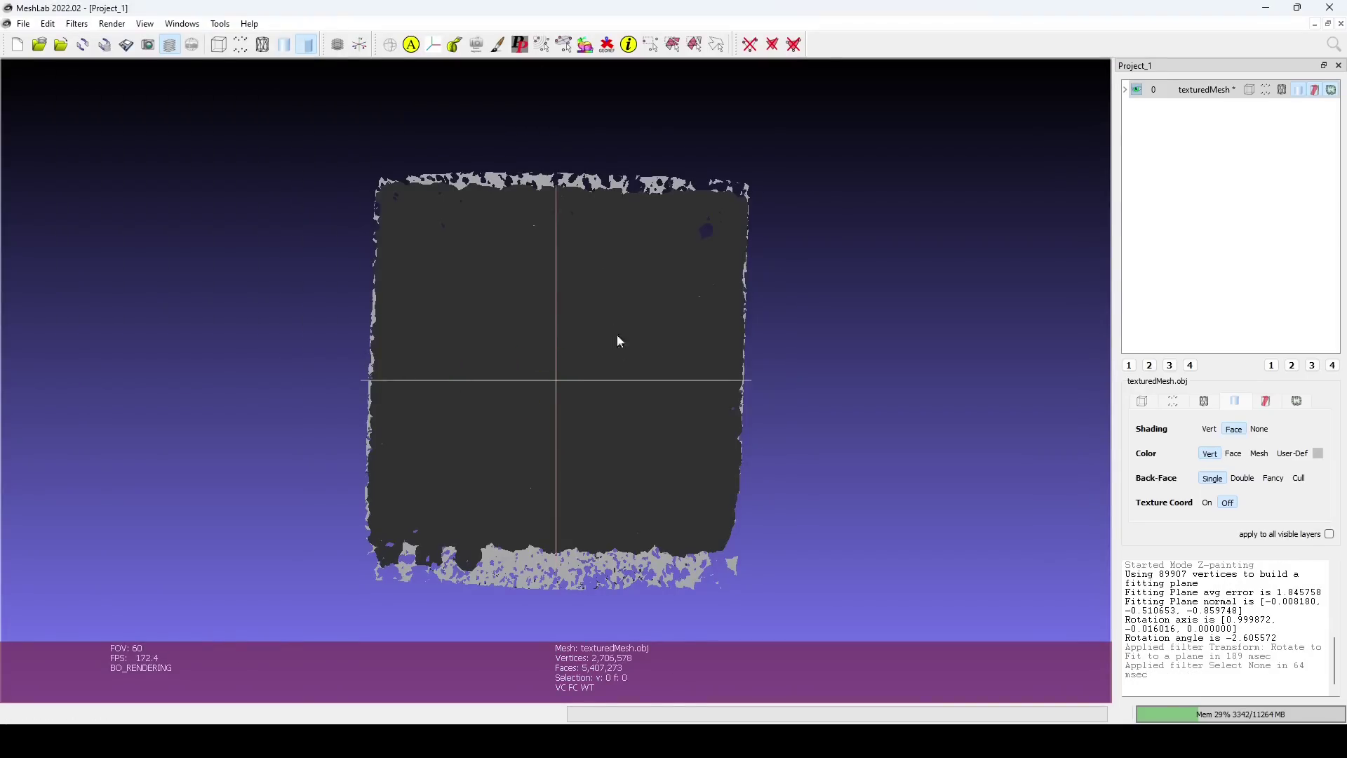
Show the coordinate axes and view the levelled mesh obliquely to check its orientation against Z
left_click_drag(619, 341, 356, 659)
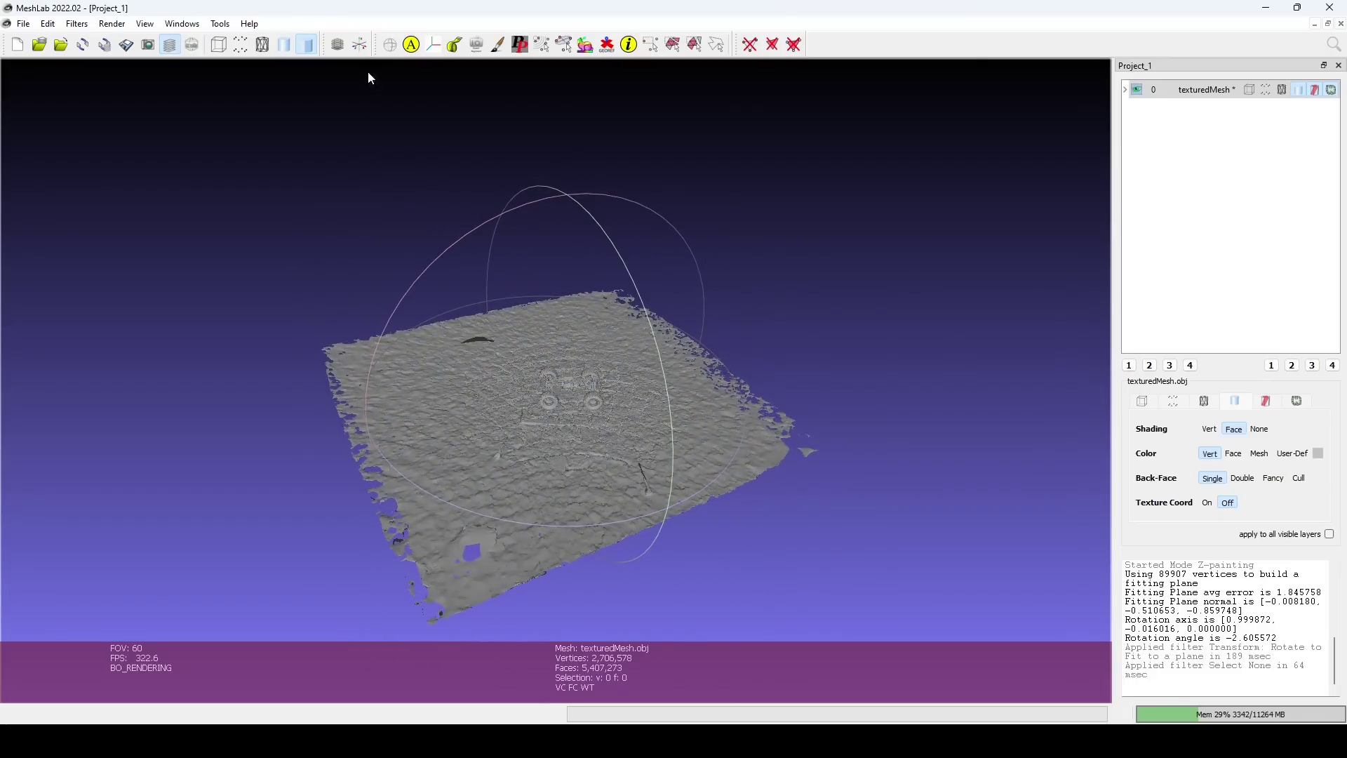
left_click(358, 45)
left_click_drag(484, 209, 452, 405)
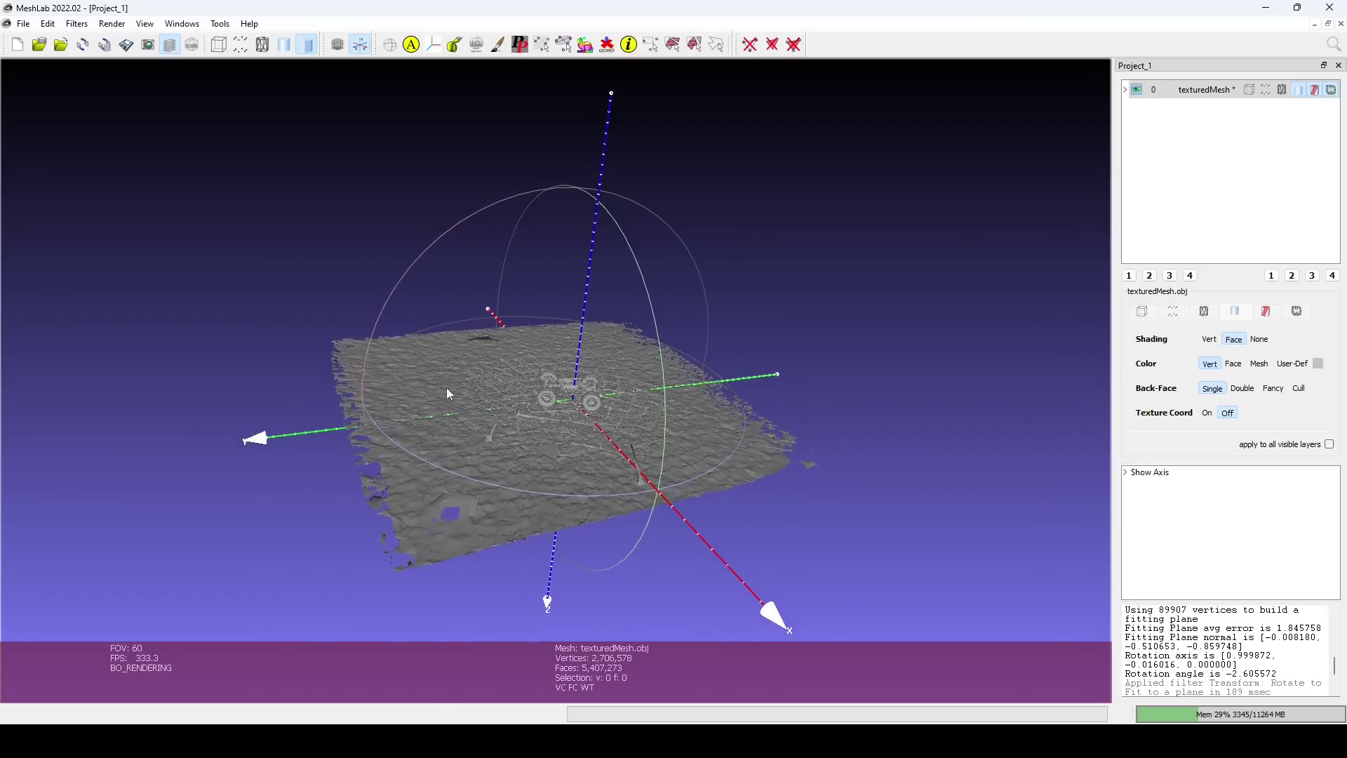
Rotate the mesh 180° on the X axis about the origin with Freeze Matrix on, and hide the coordinate axes
left_click(76, 24)
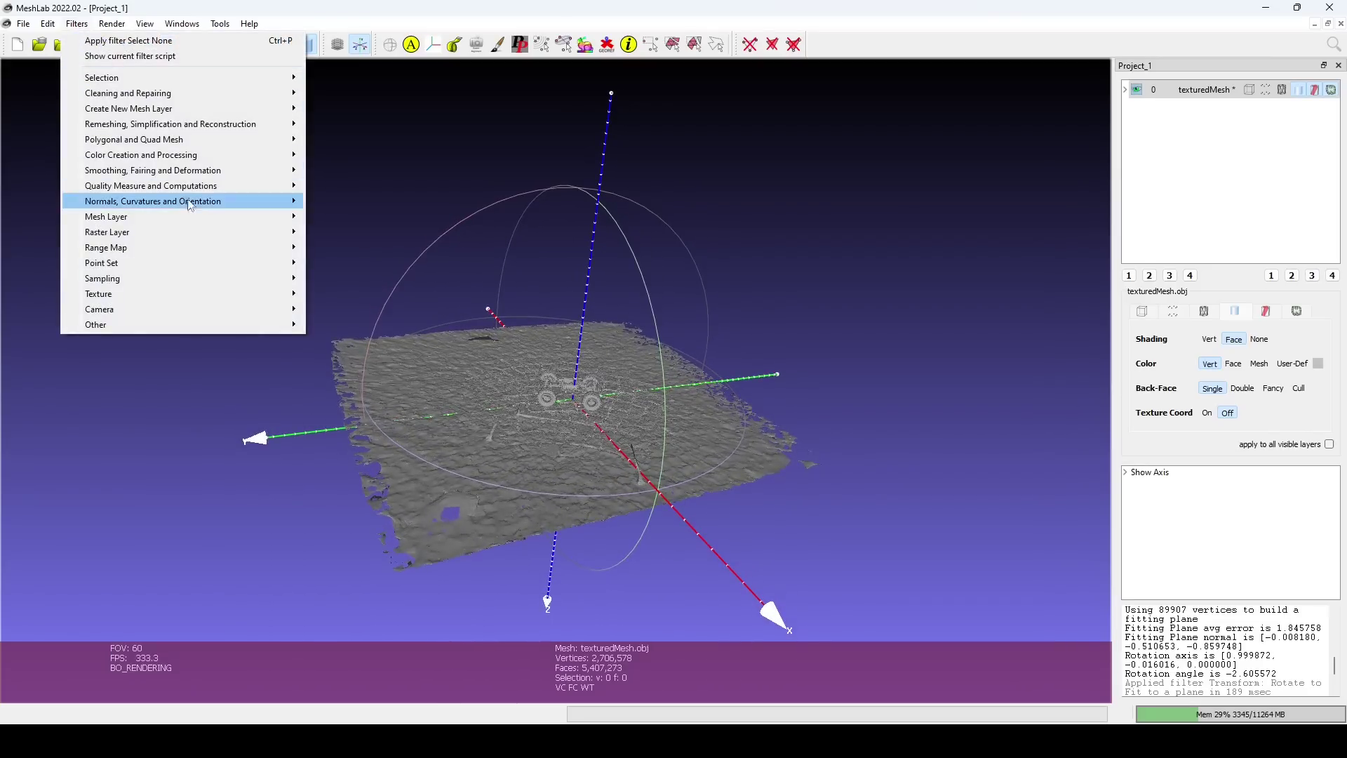
mouse_move(197, 209)
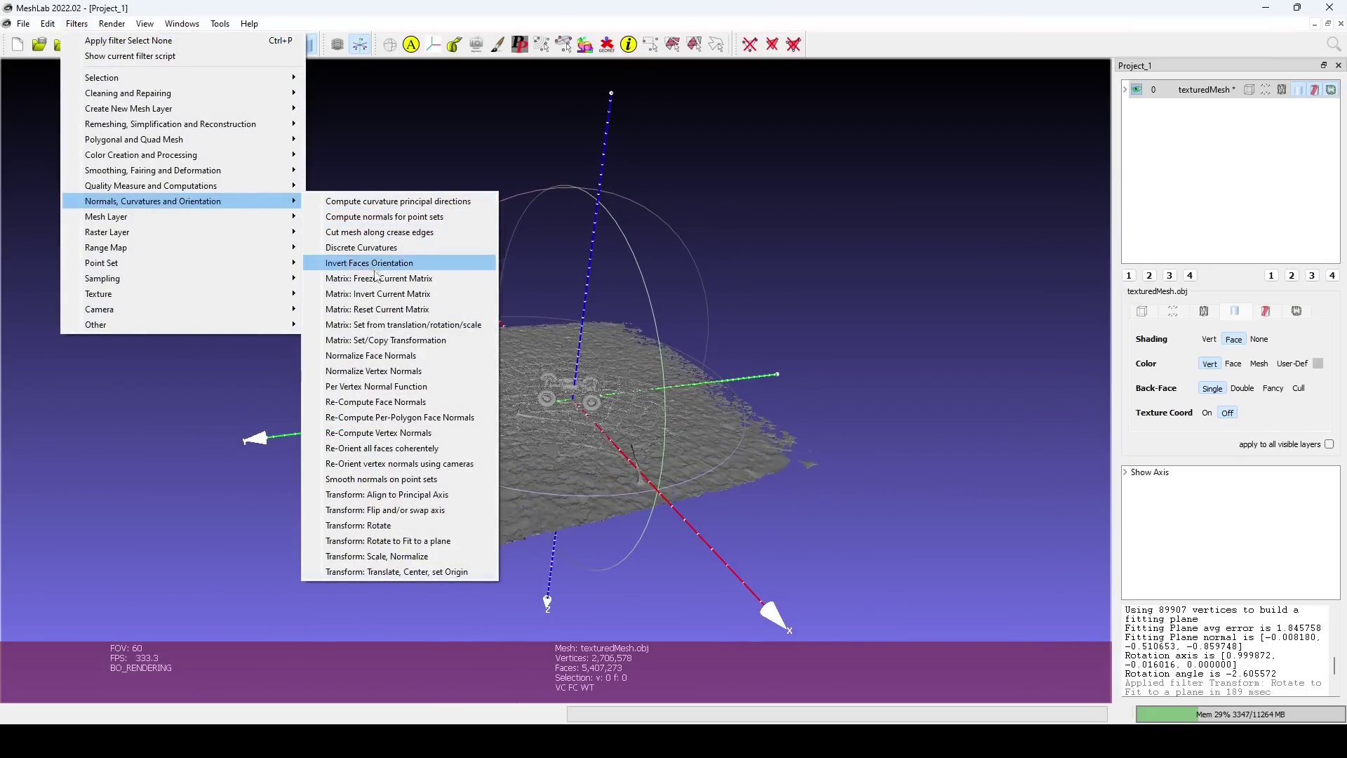
left_click(400, 526)
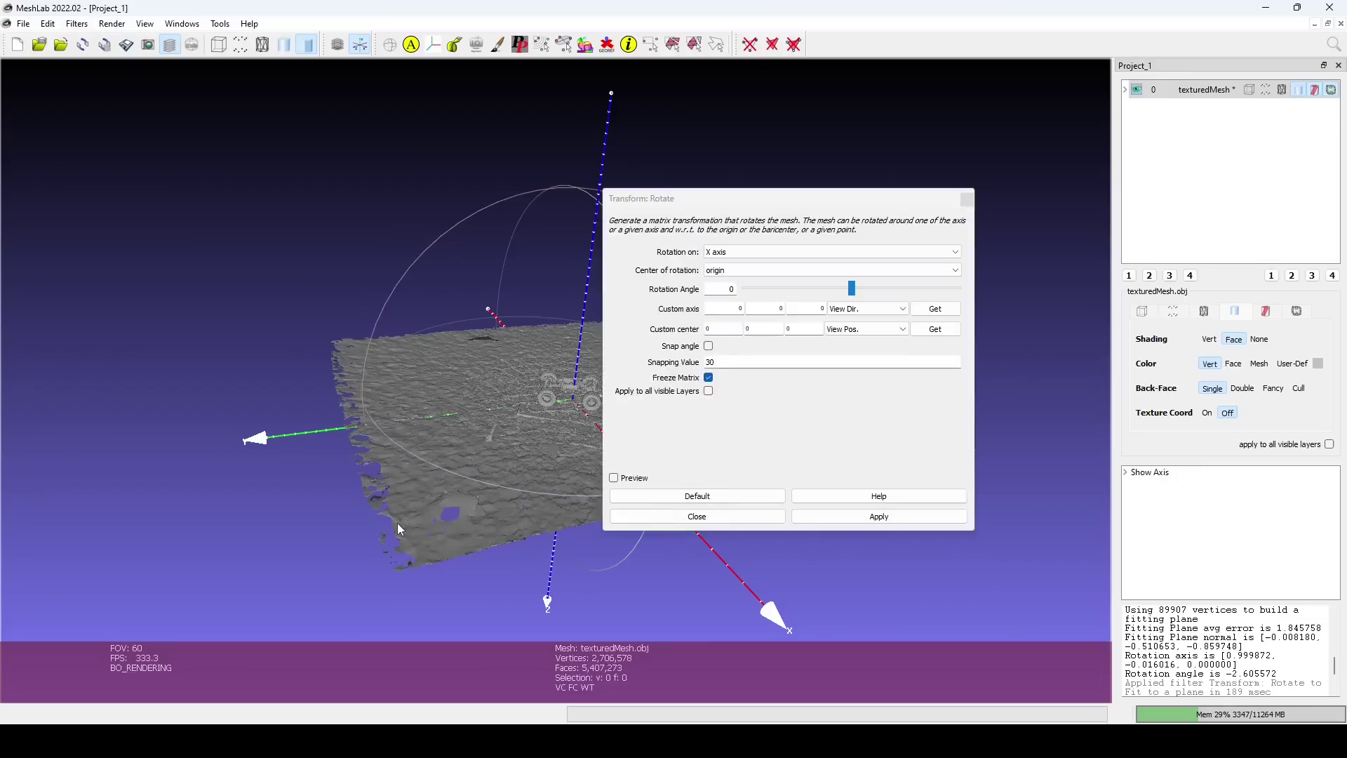
double_click(732, 291)
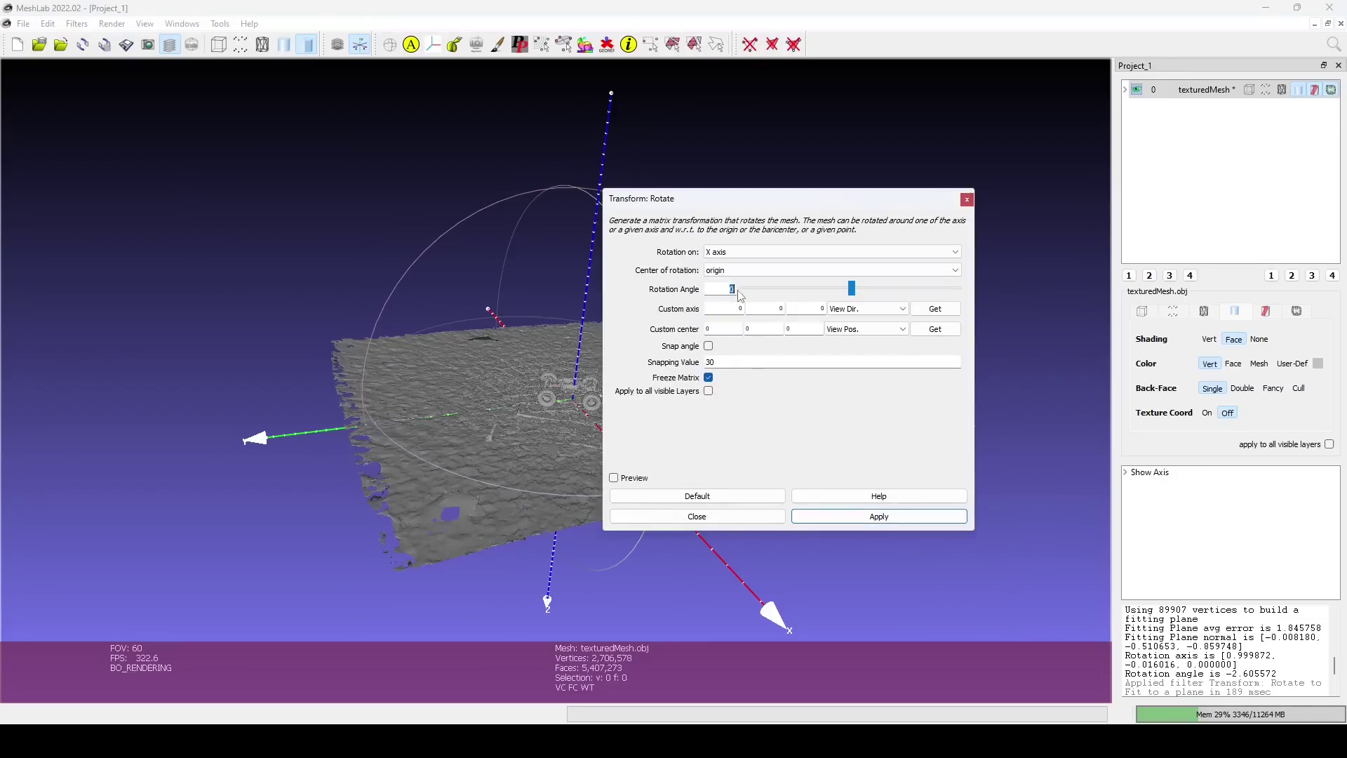
type("180")
key("Return")
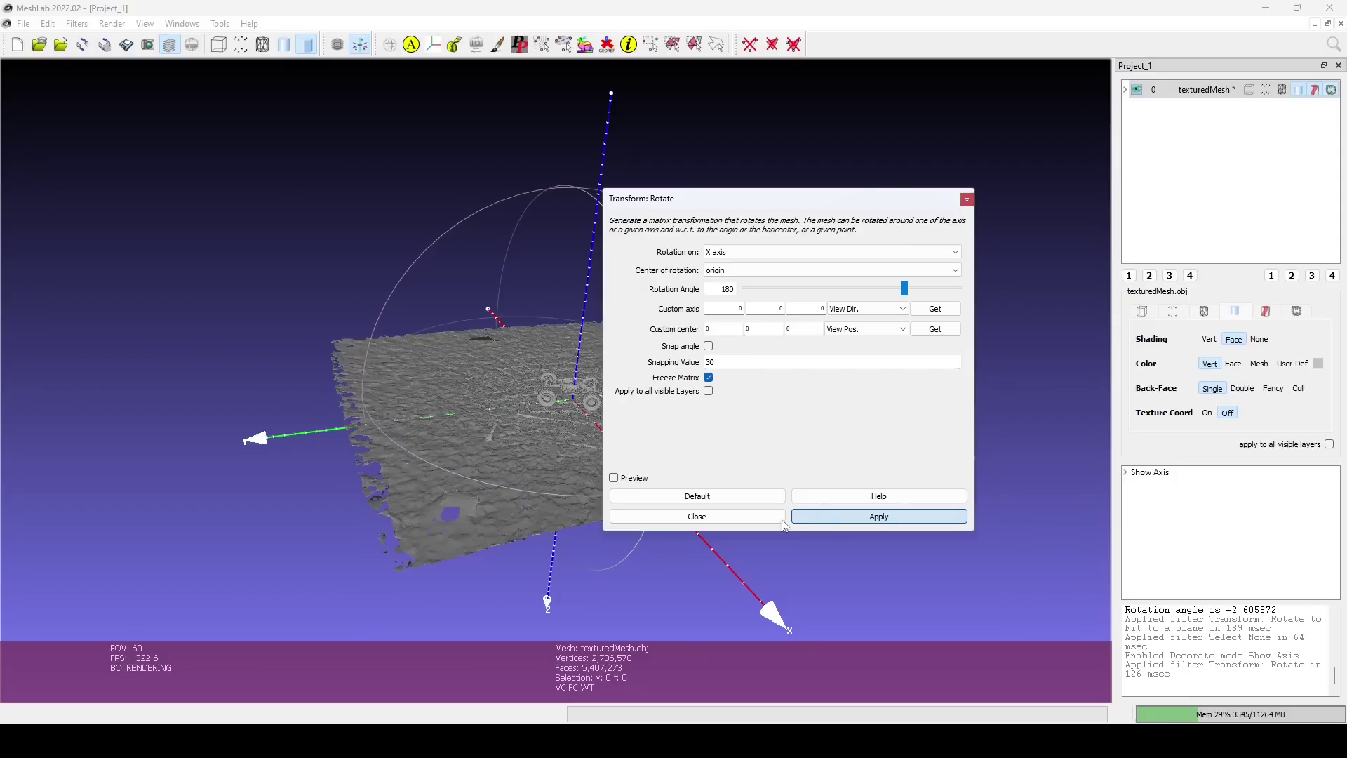
left_click(796, 517)
left_click(706, 517)
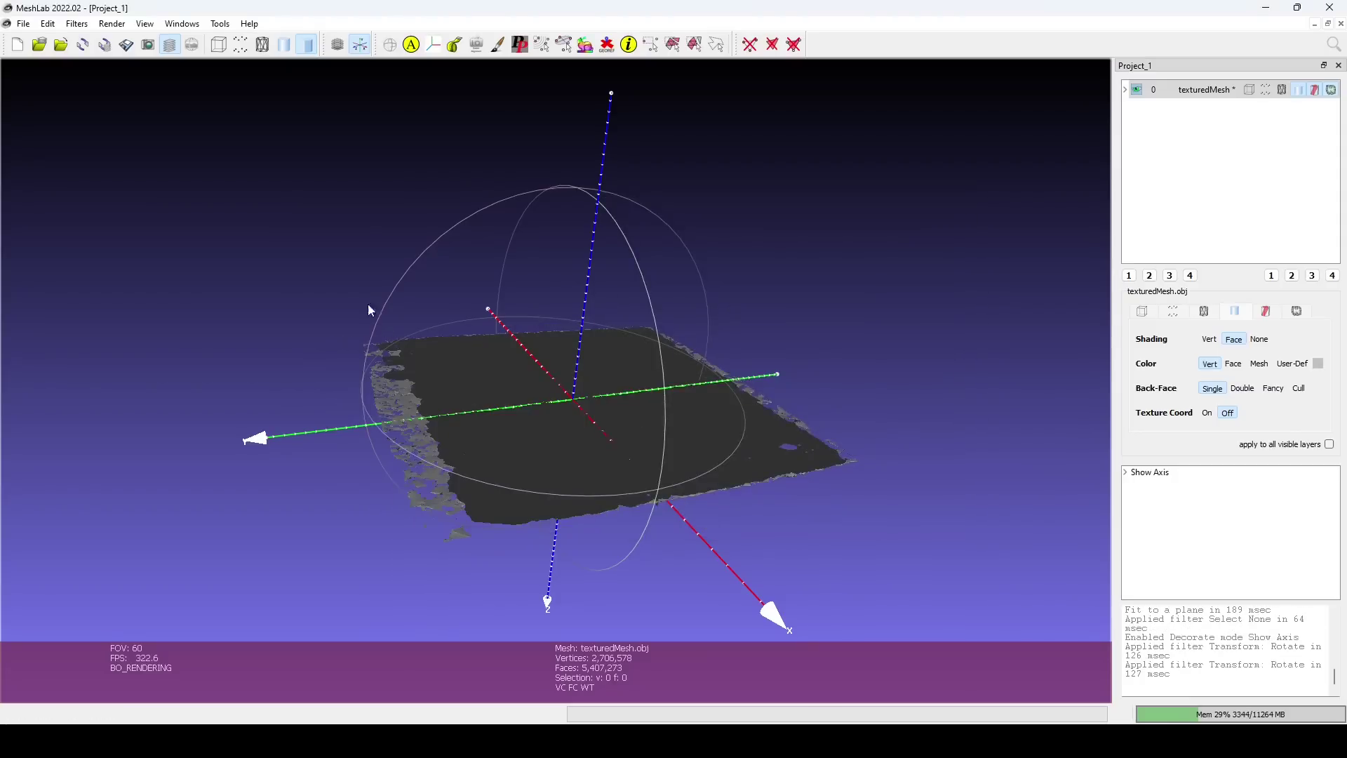
left_click(359, 44)
Select a rectangular polyline area tightly around the car, invert the selection and delete the surrounding ground faces and vertices
left_click(716, 44)
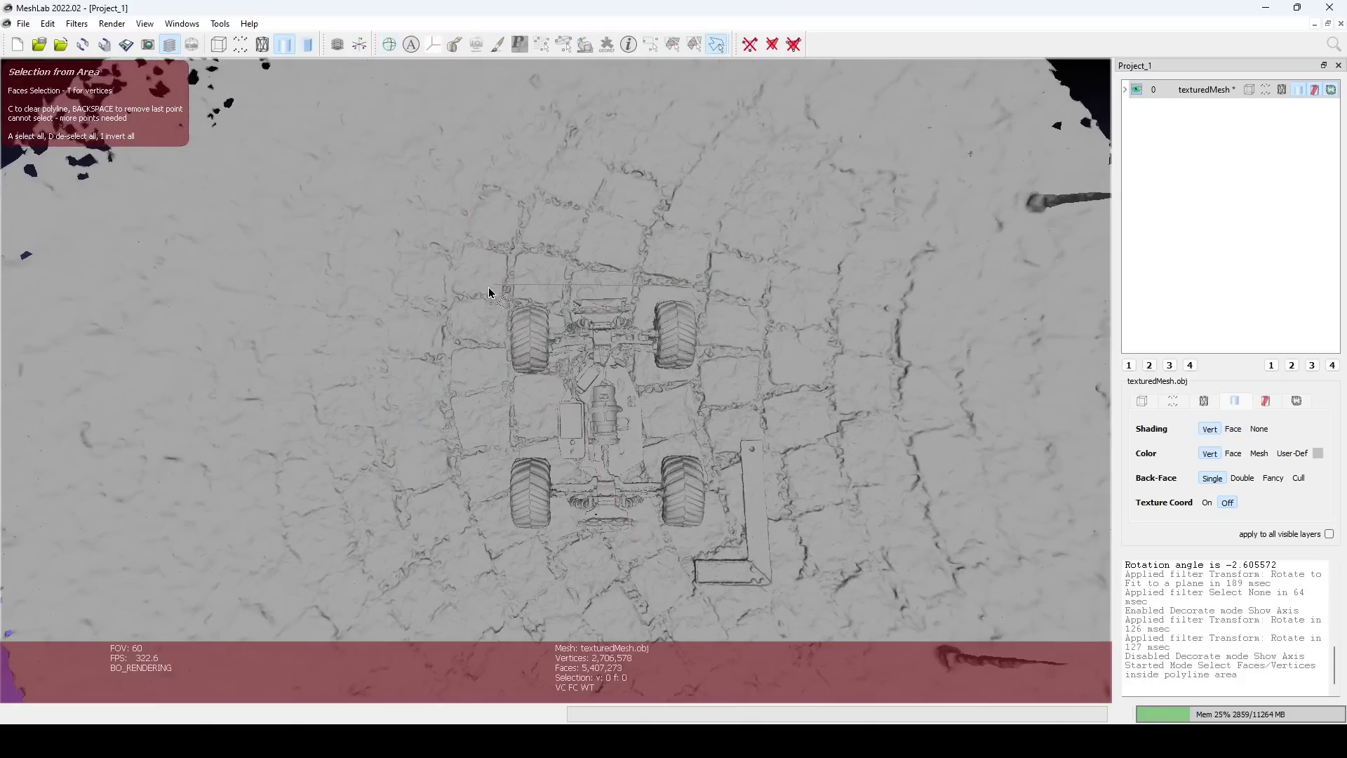
left_click(497, 547)
key("q")
key("i")
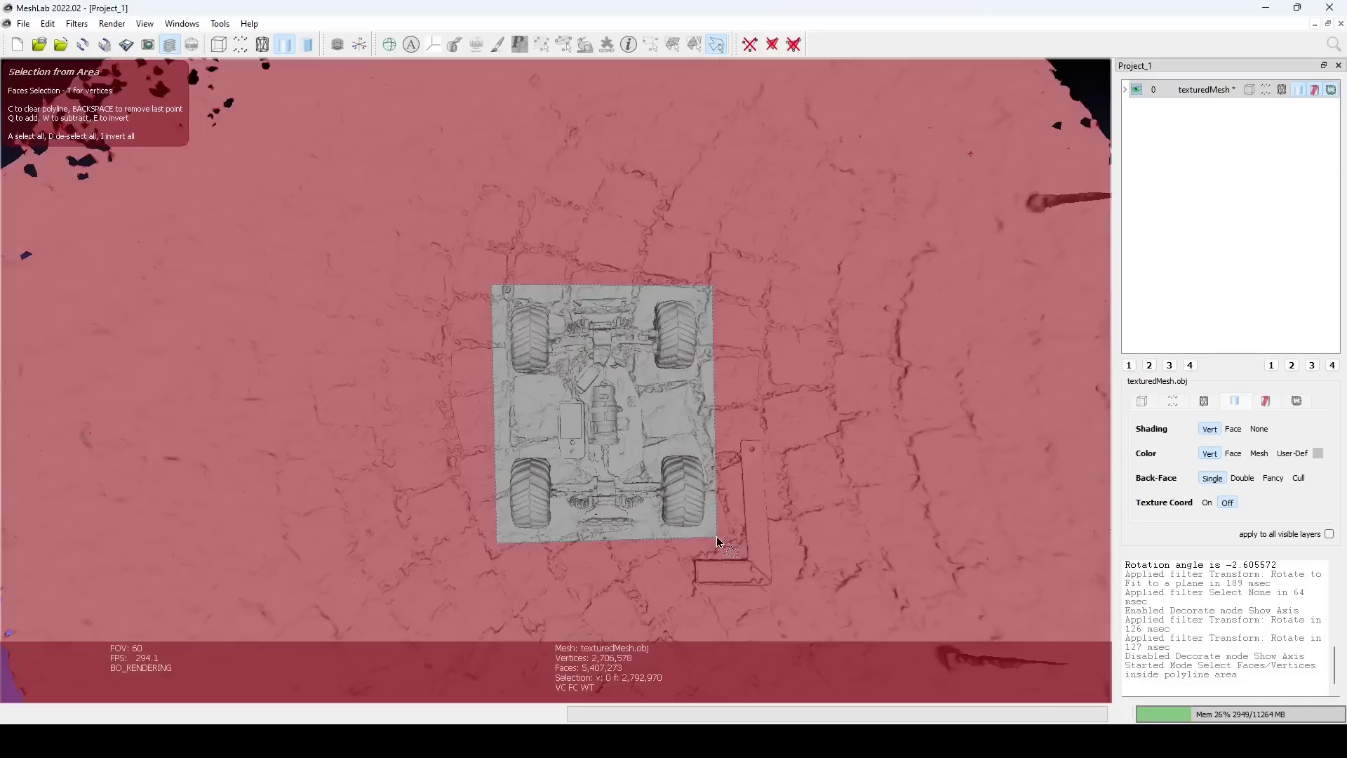
left_click(795, 46)
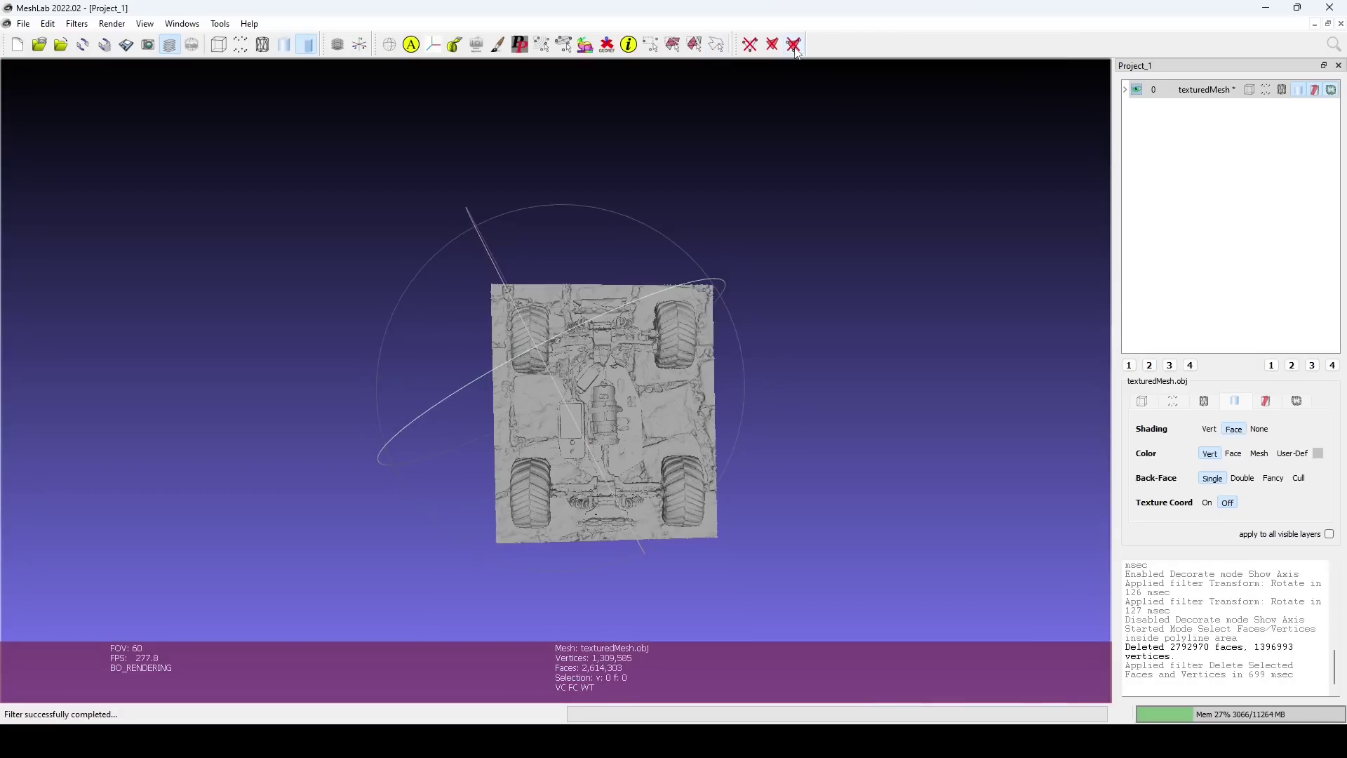
Turn on the orthographic camera and align the view to the car's side, with the ground seen edge-on
left_click_drag(610, 535, 420, 535)
double_click(421, 535)
left_click(144, 24)
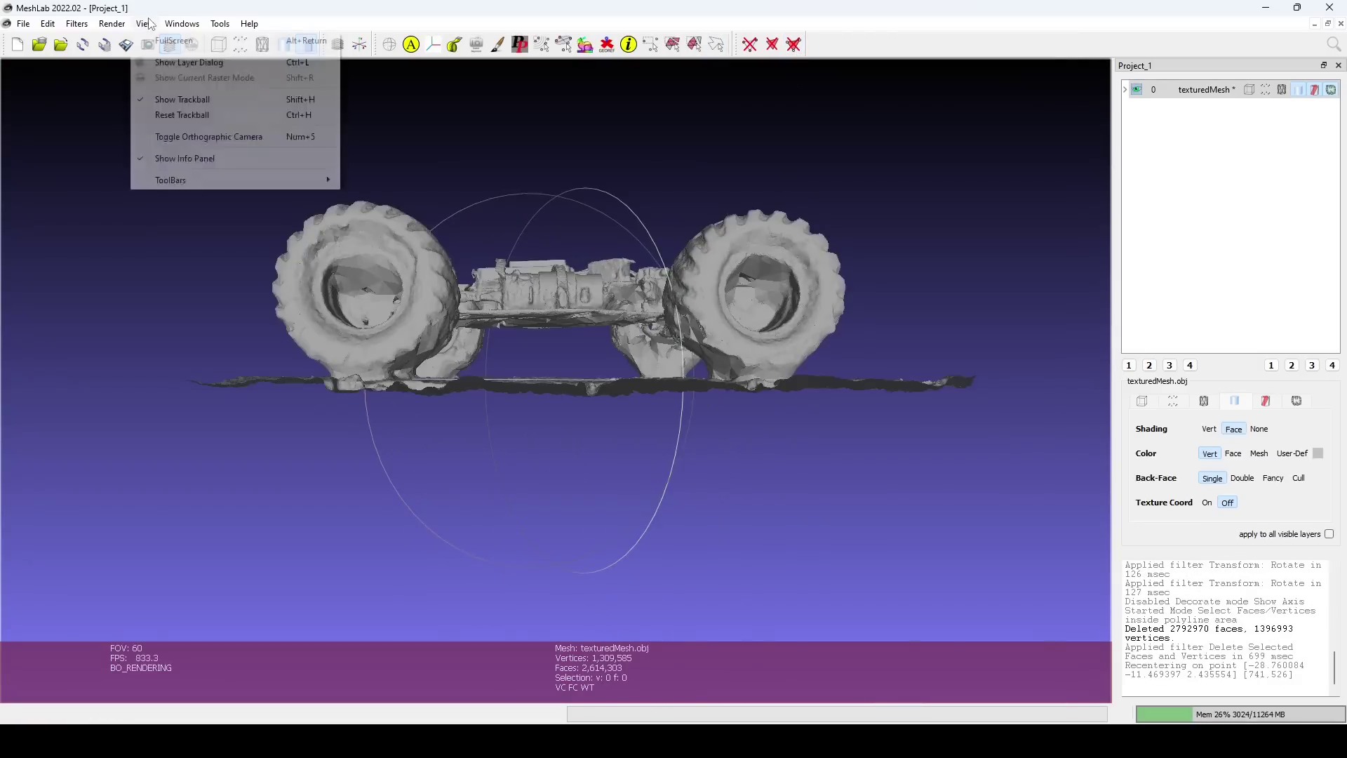
left_click(207, 137)
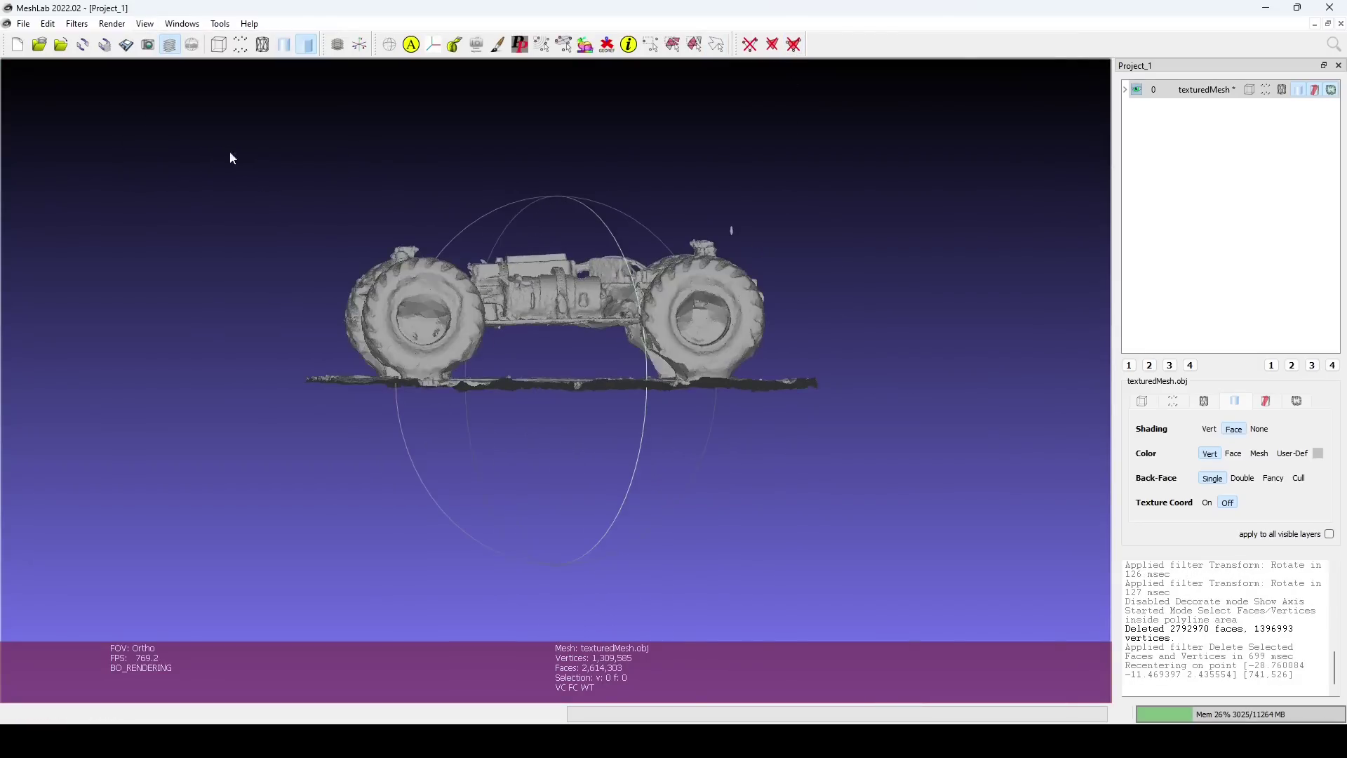
left_click_drag(389, 267, 400, 273)
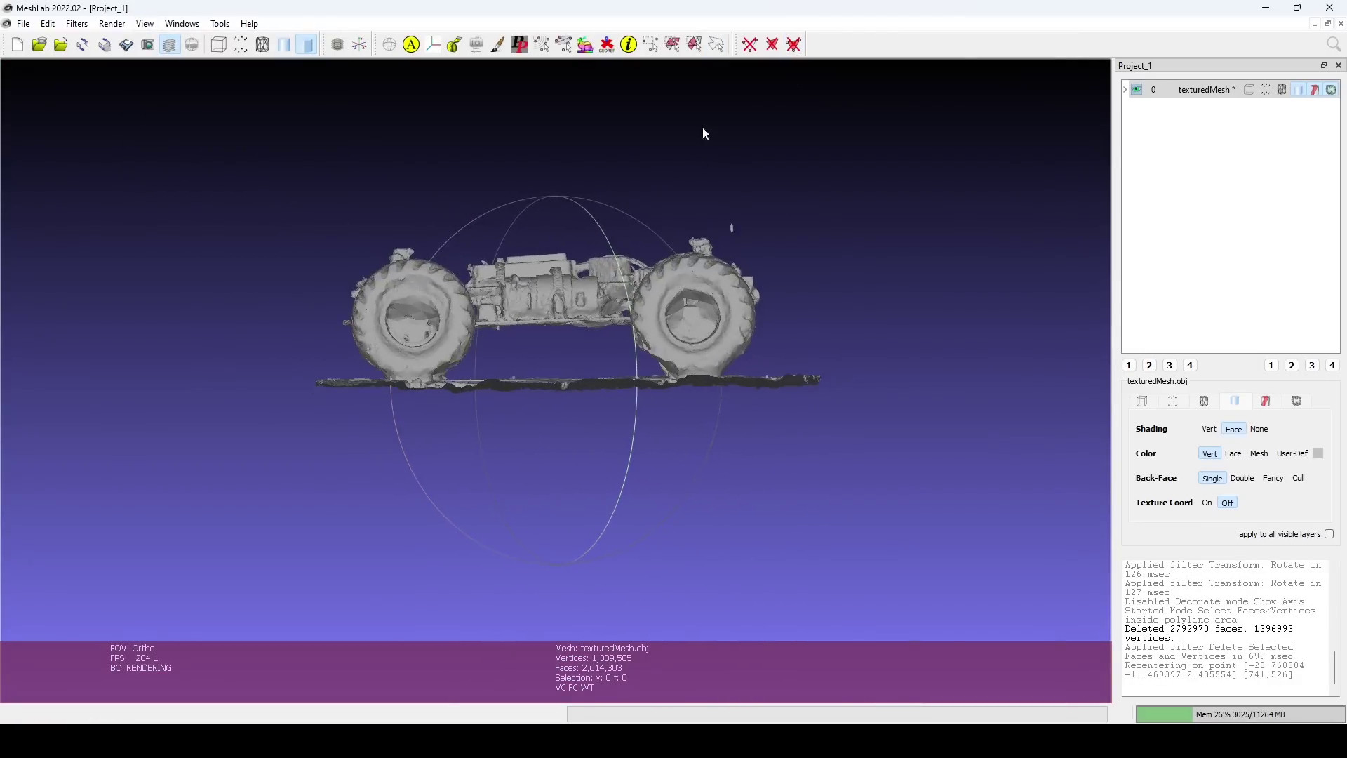
Outline the ground strip beneath the wheels with a polyline selection and delete its faces and vertices
left_click(716, 49)
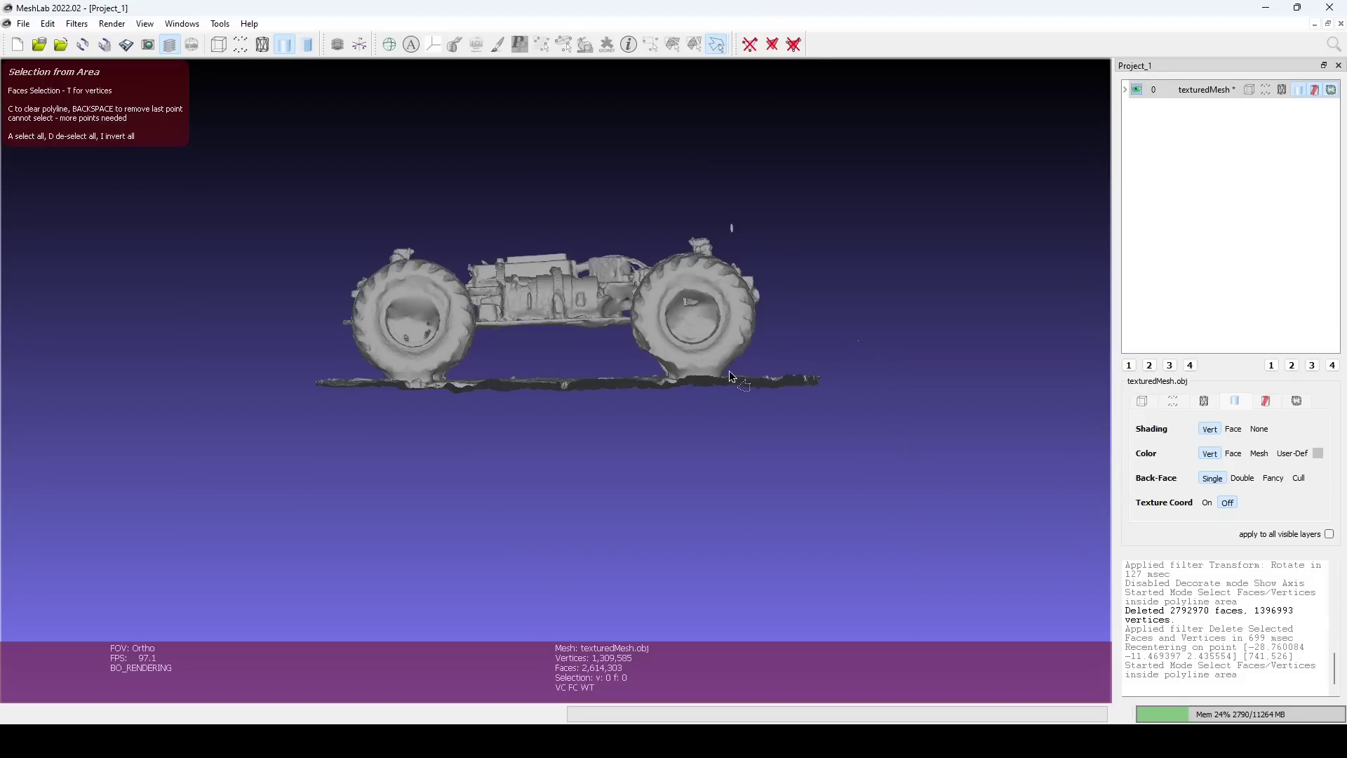
left_click(660, 372)
left_click(554, 349)
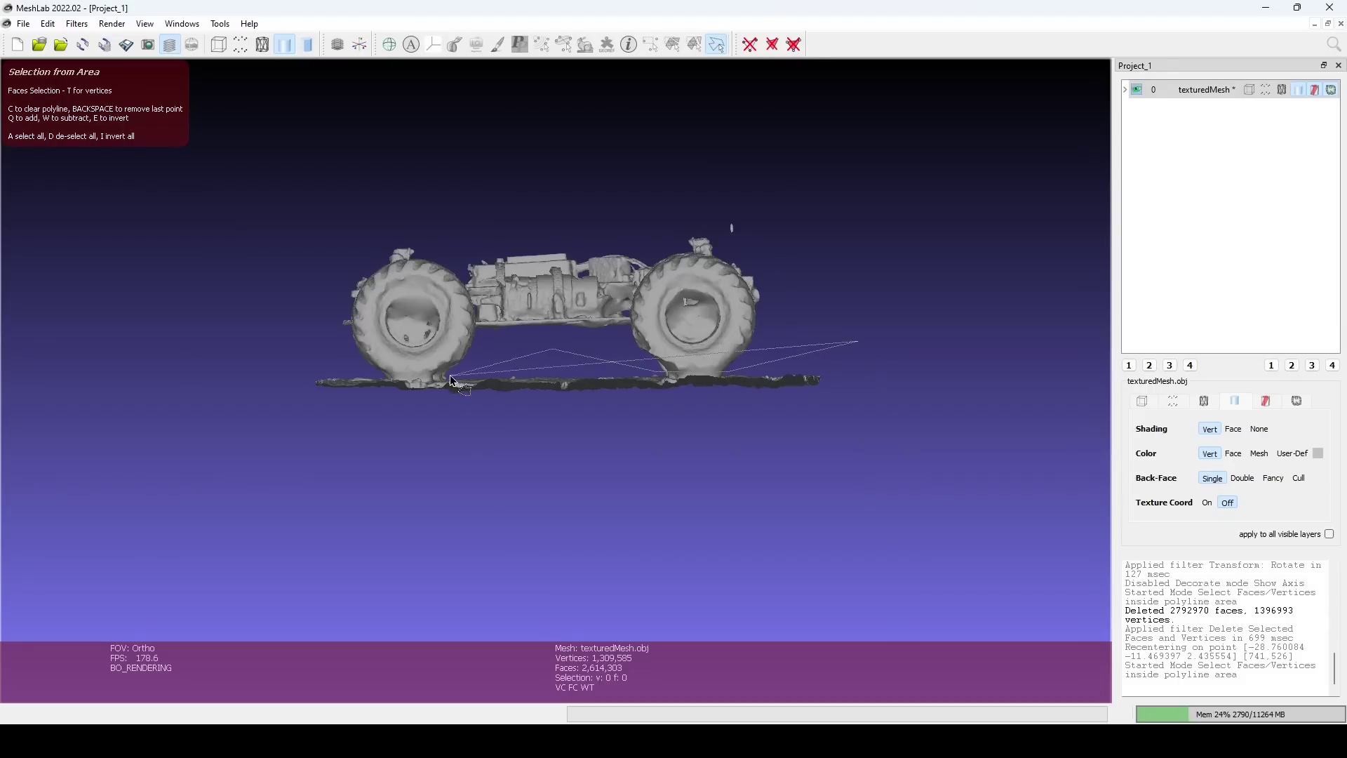
left_click(263, 362)
left_click(272, 426)
left_click(910, 454)
key("q")
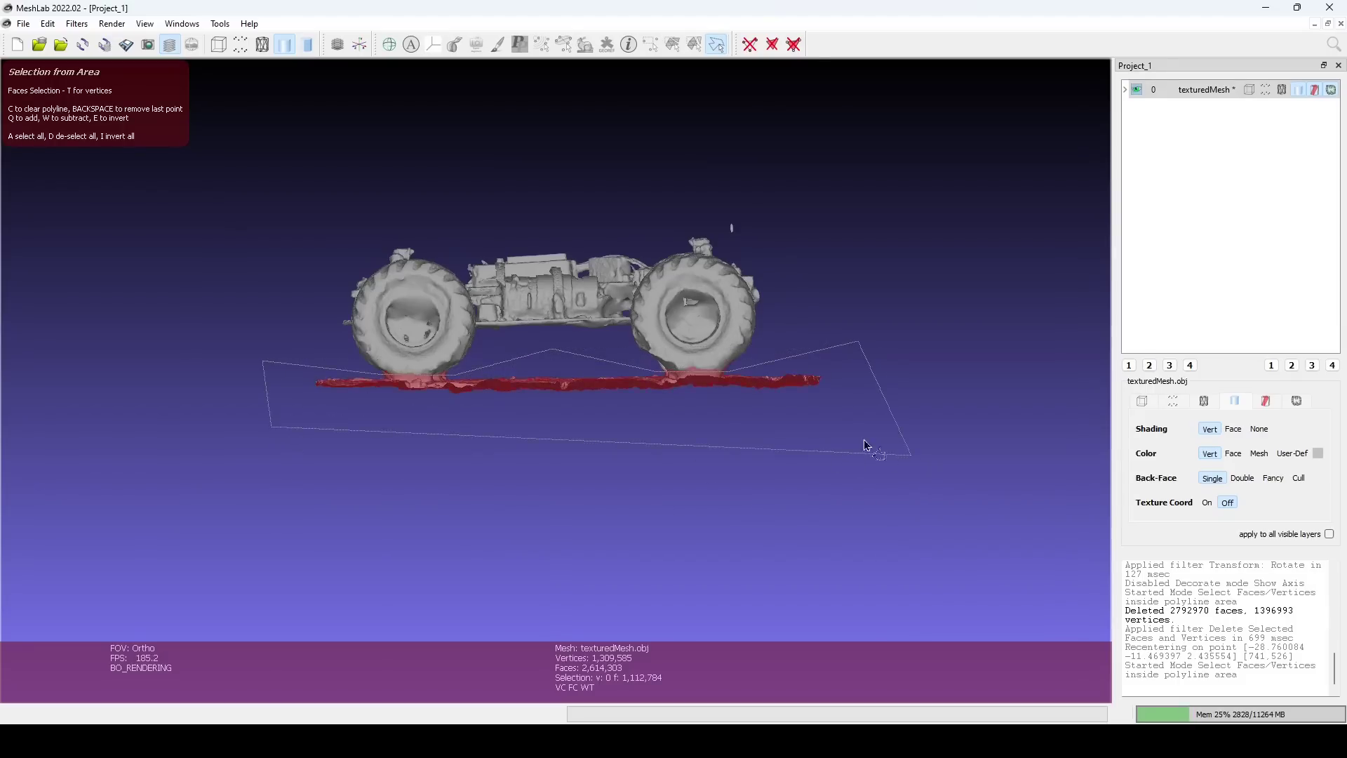
left_click(793, 44)
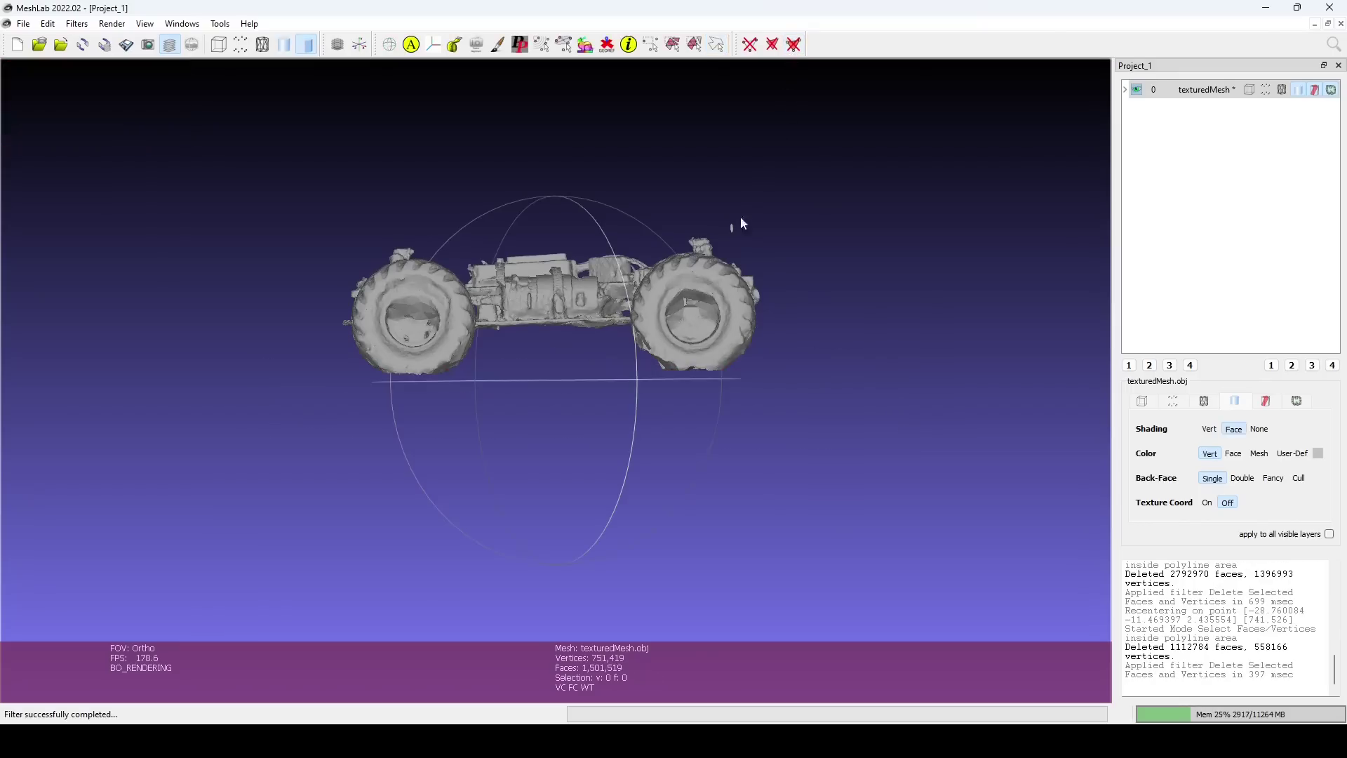
Remove isolated pieces by diameter from the car mesh, with a 10% maximum diameter and unreferenced vertices removed
left_click_drag(363, 207, 809, 366)
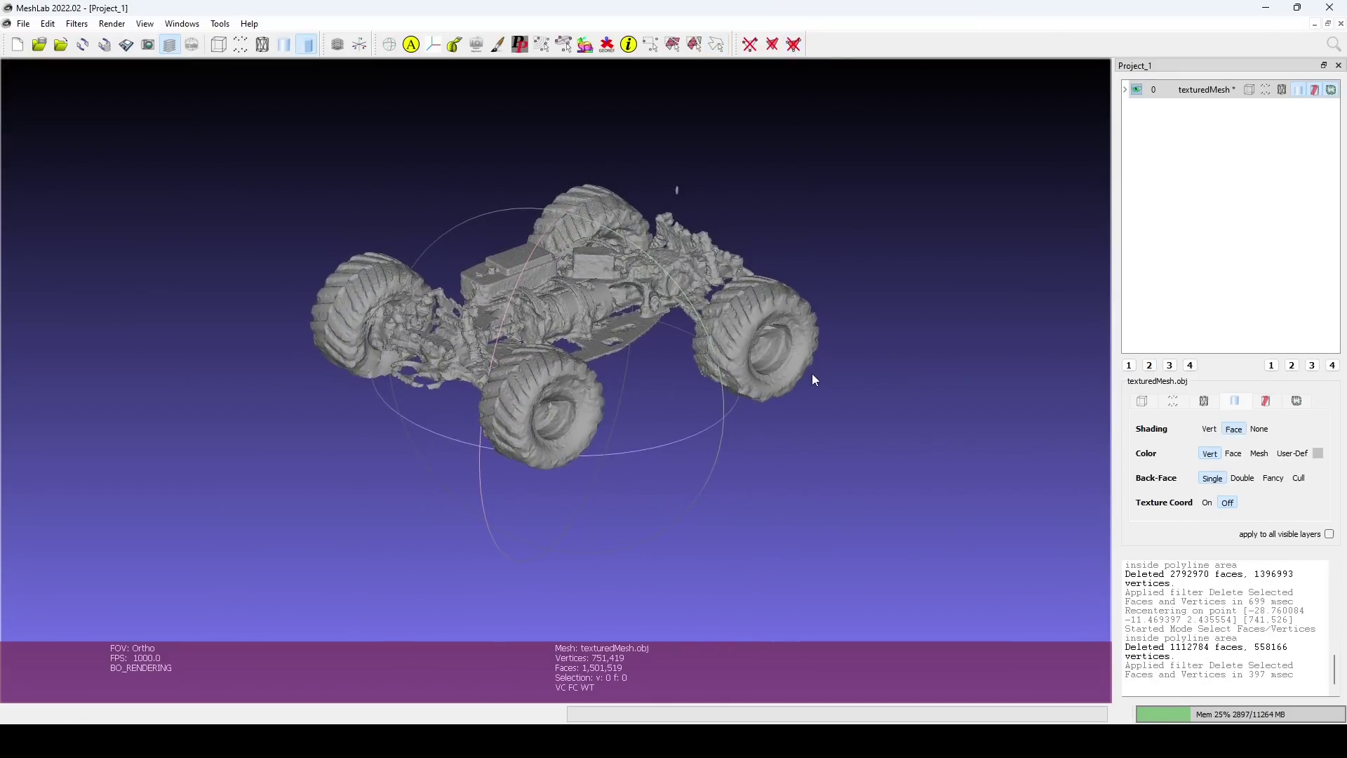
left_click(77, 23)
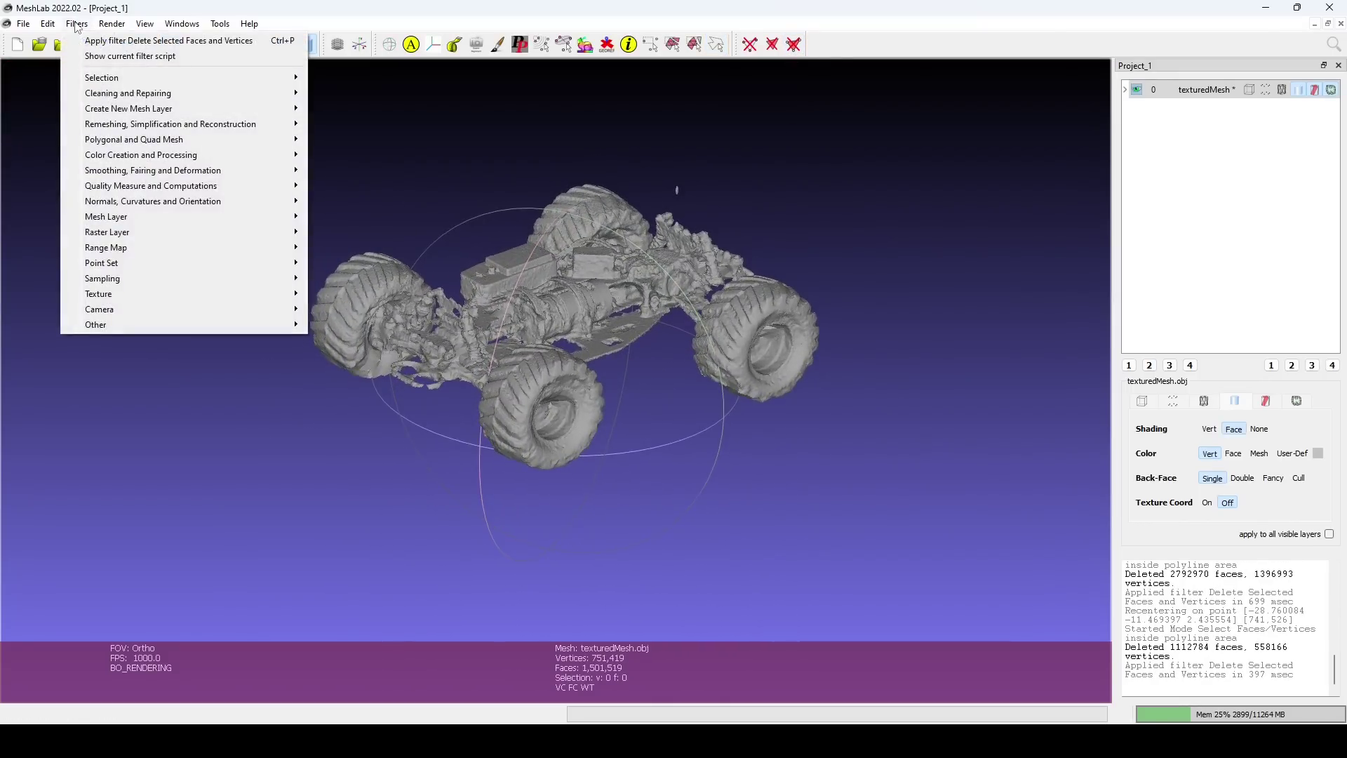
mouse_move(181, 93)
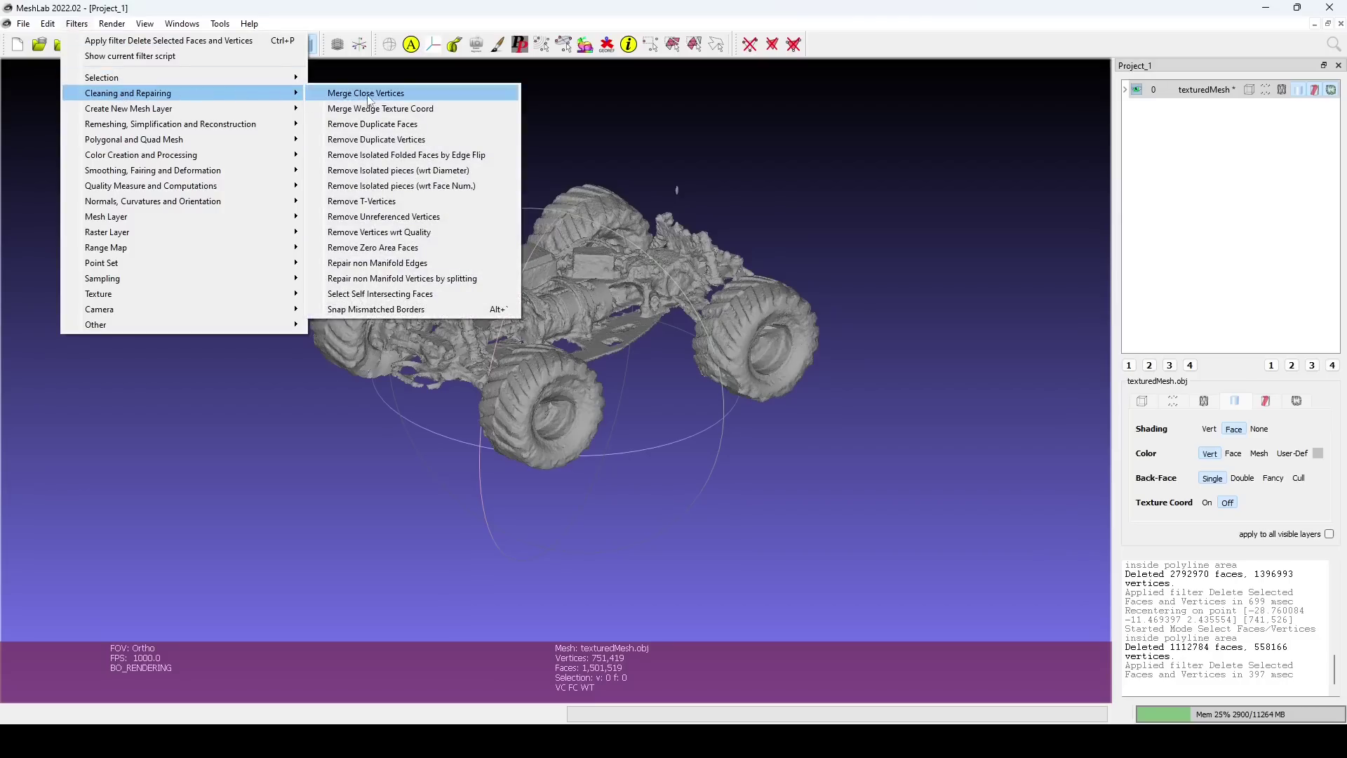
left_click(402, 170)
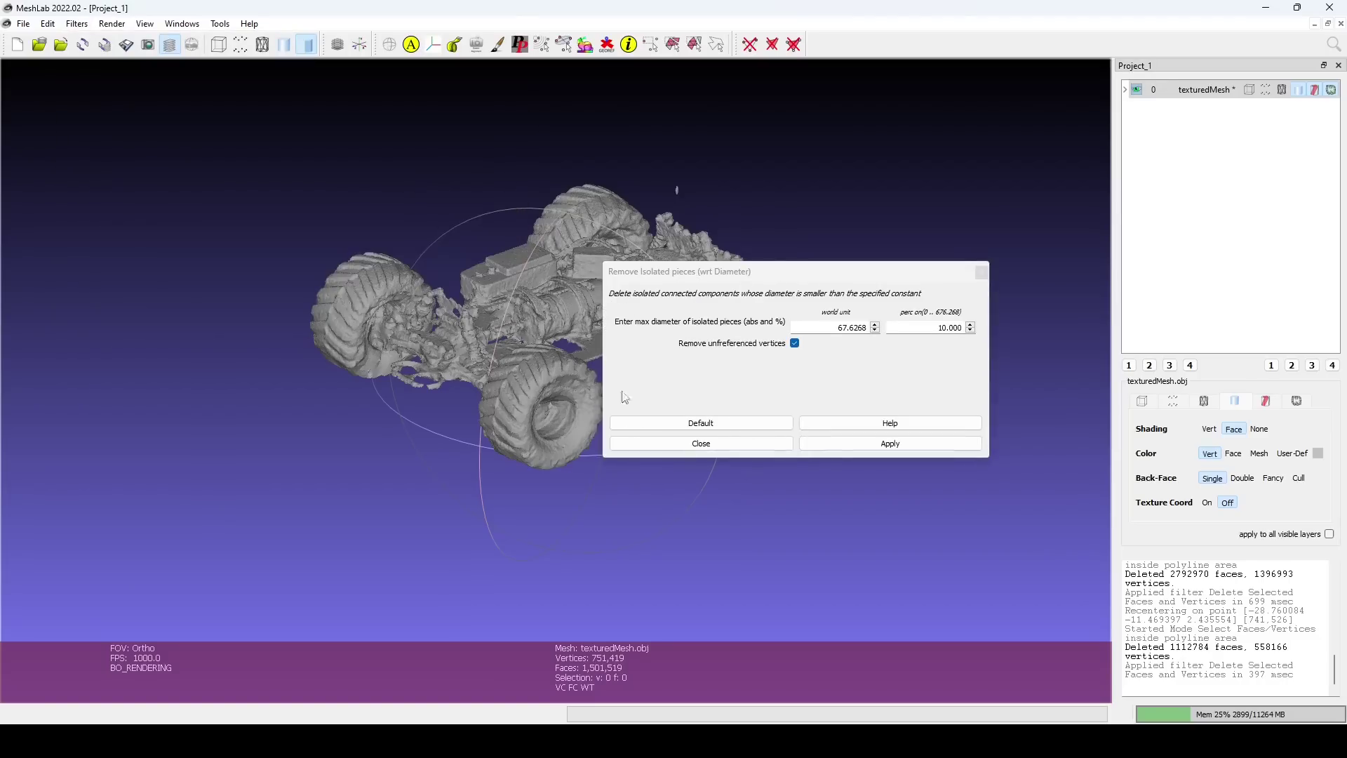
left_click(863, 442)
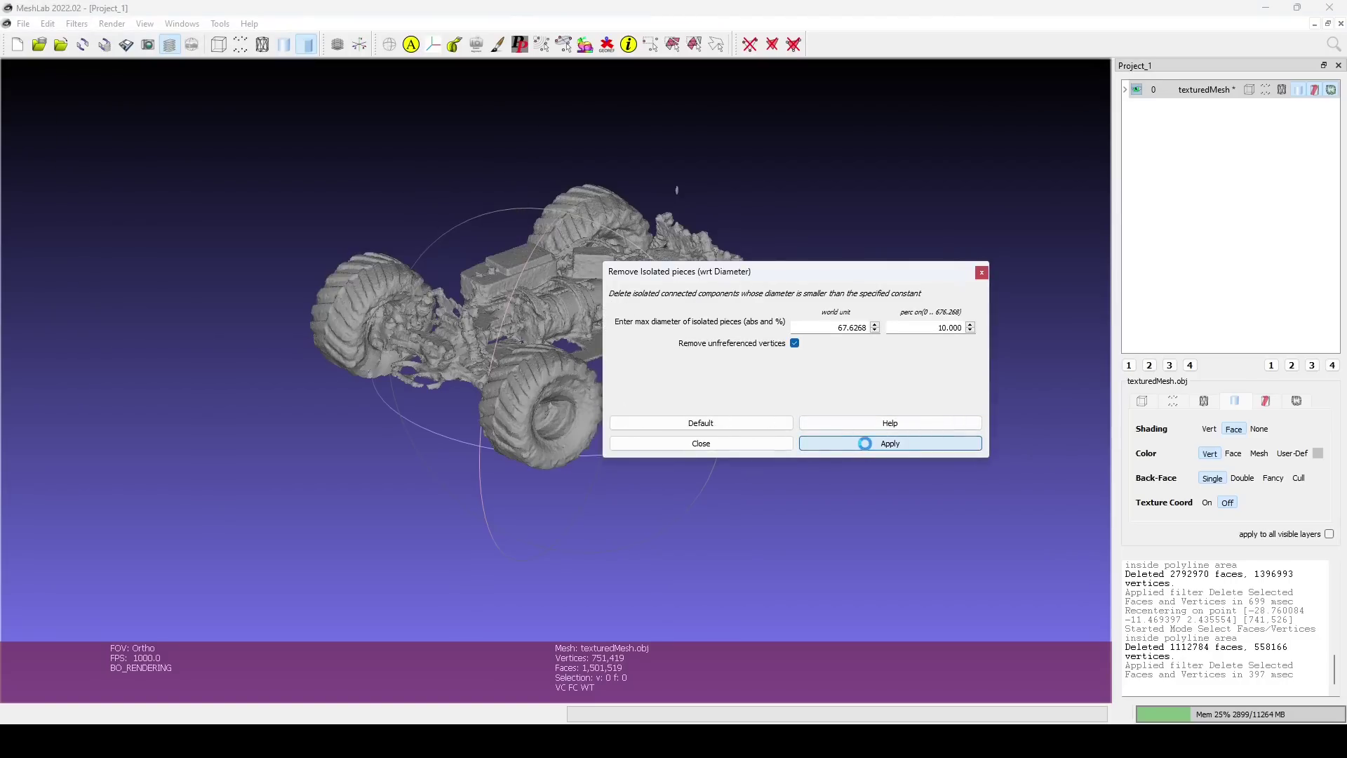
left_click(742, 448)
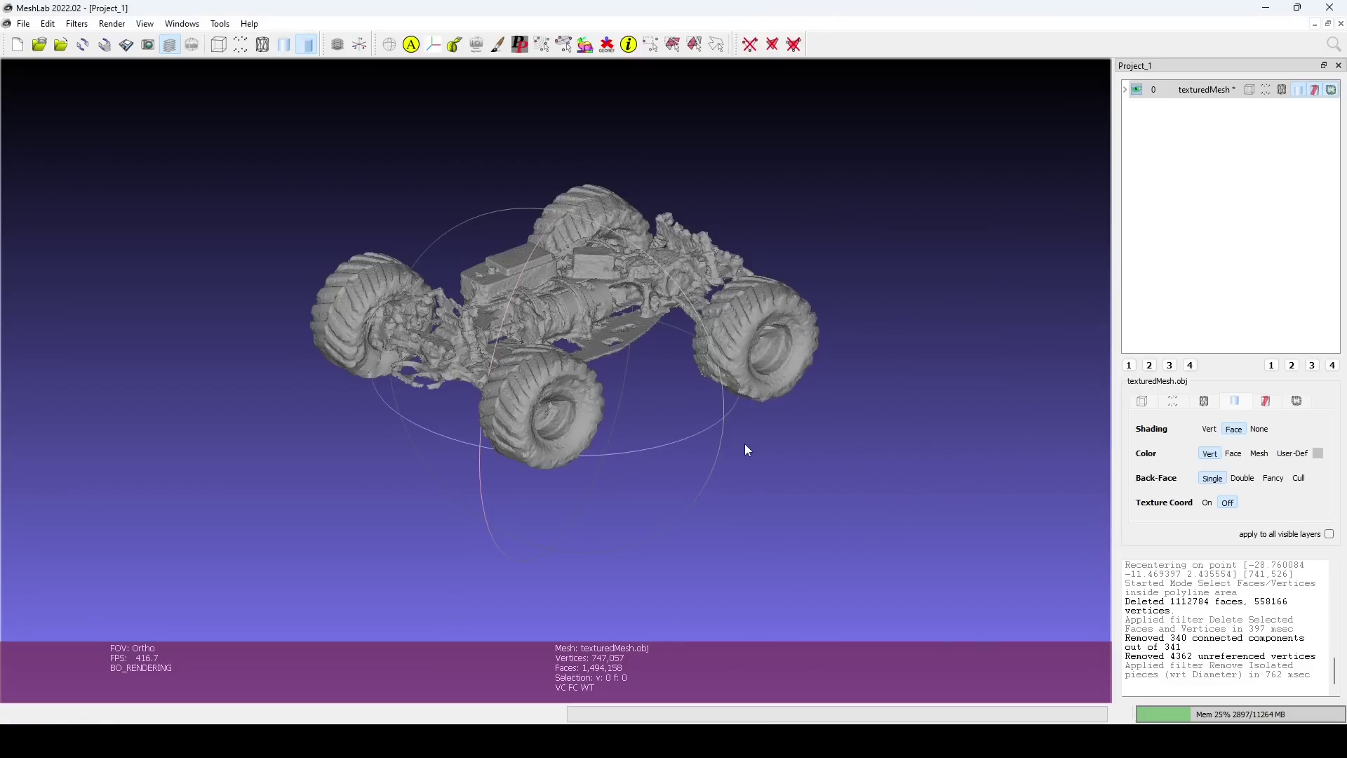
Remove duplicate faces and duplicate vertices from the cropped car mesh
left_click(73, 24)
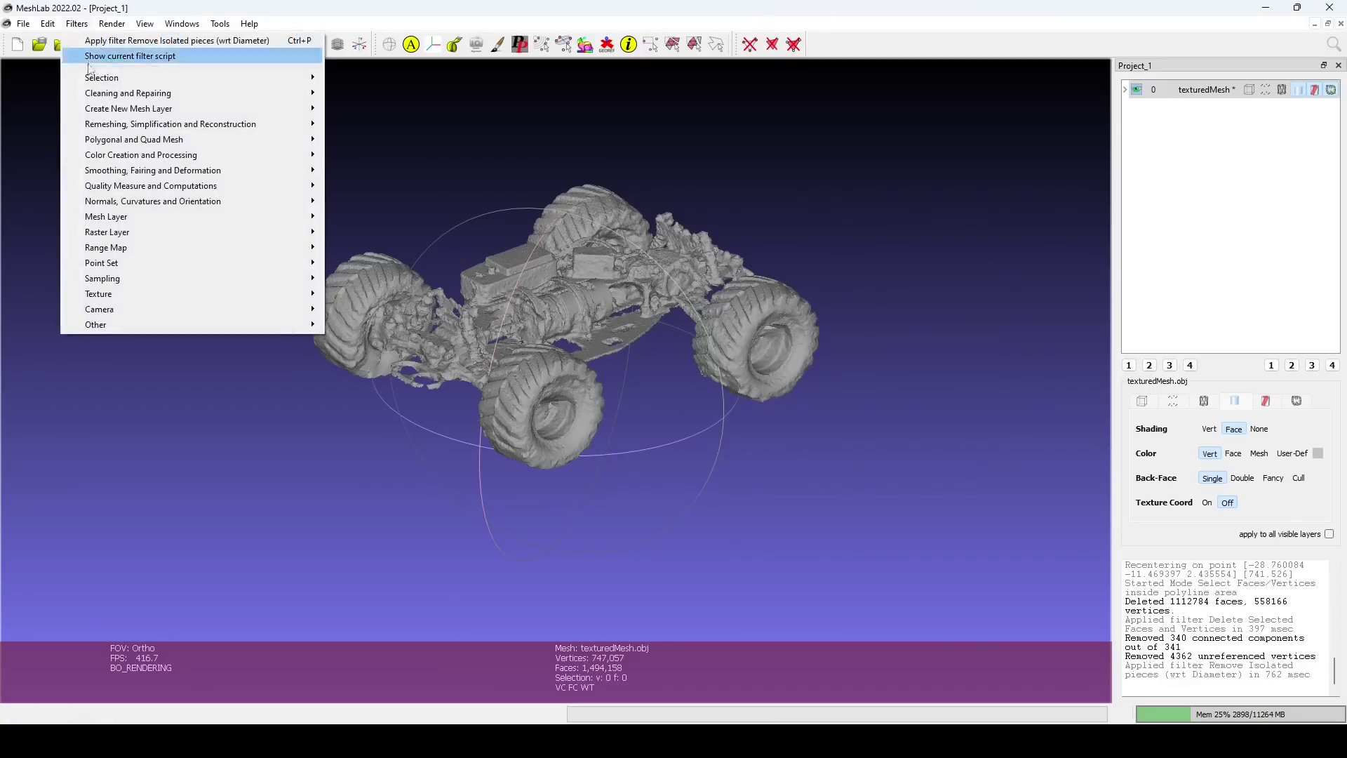
mouse_move(119, 92)
left_click(385, 129)
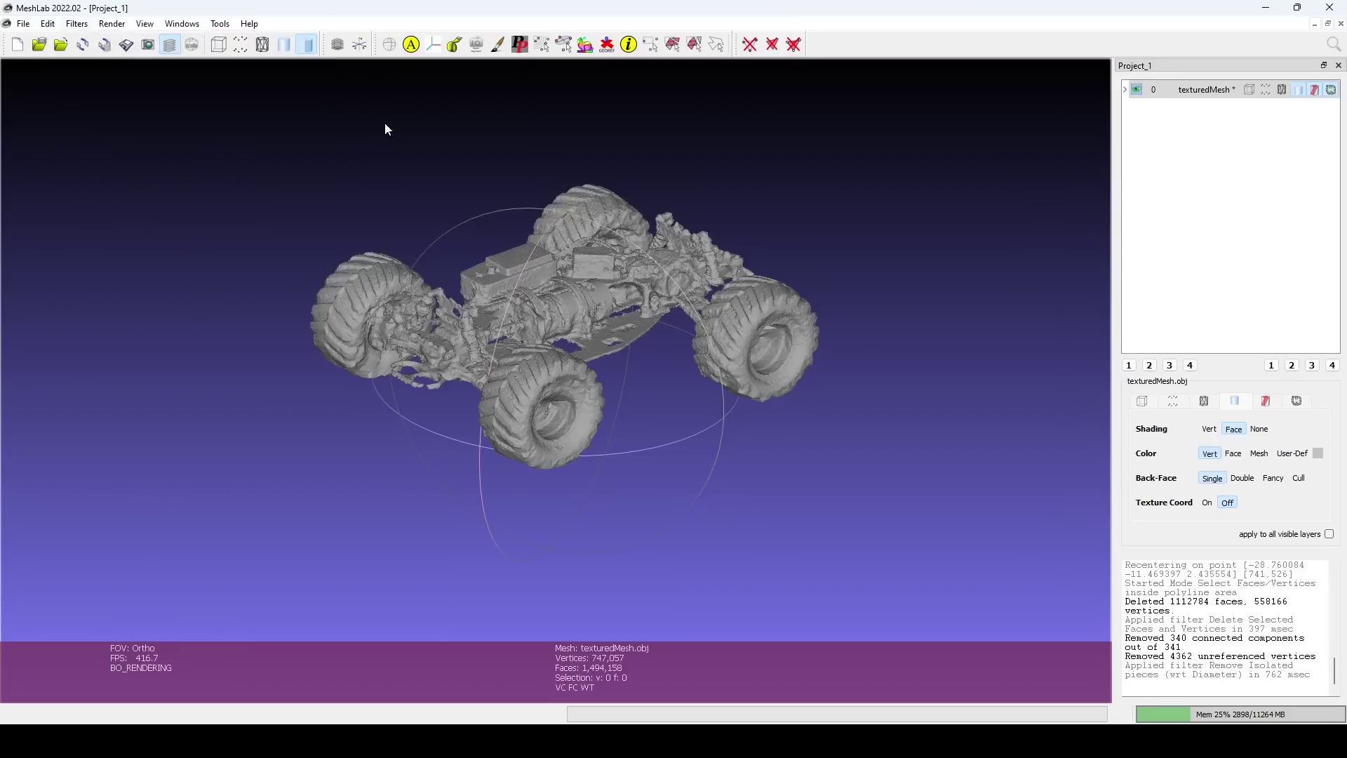
left_click(77, 24)
mouse_move(90, 94)
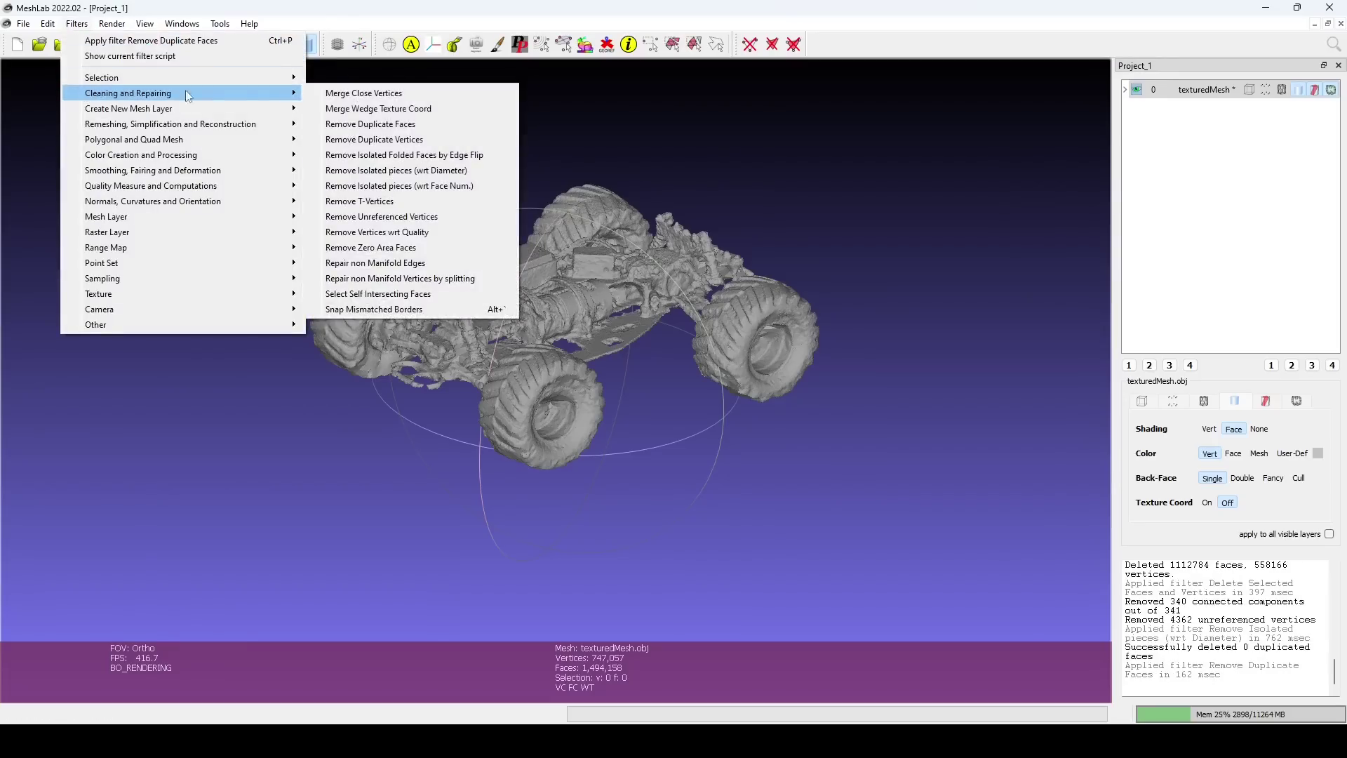
left_click(374, 139)
Remove unreferenced vertices and zero area faces from the car mesh
left_click(77, 24)
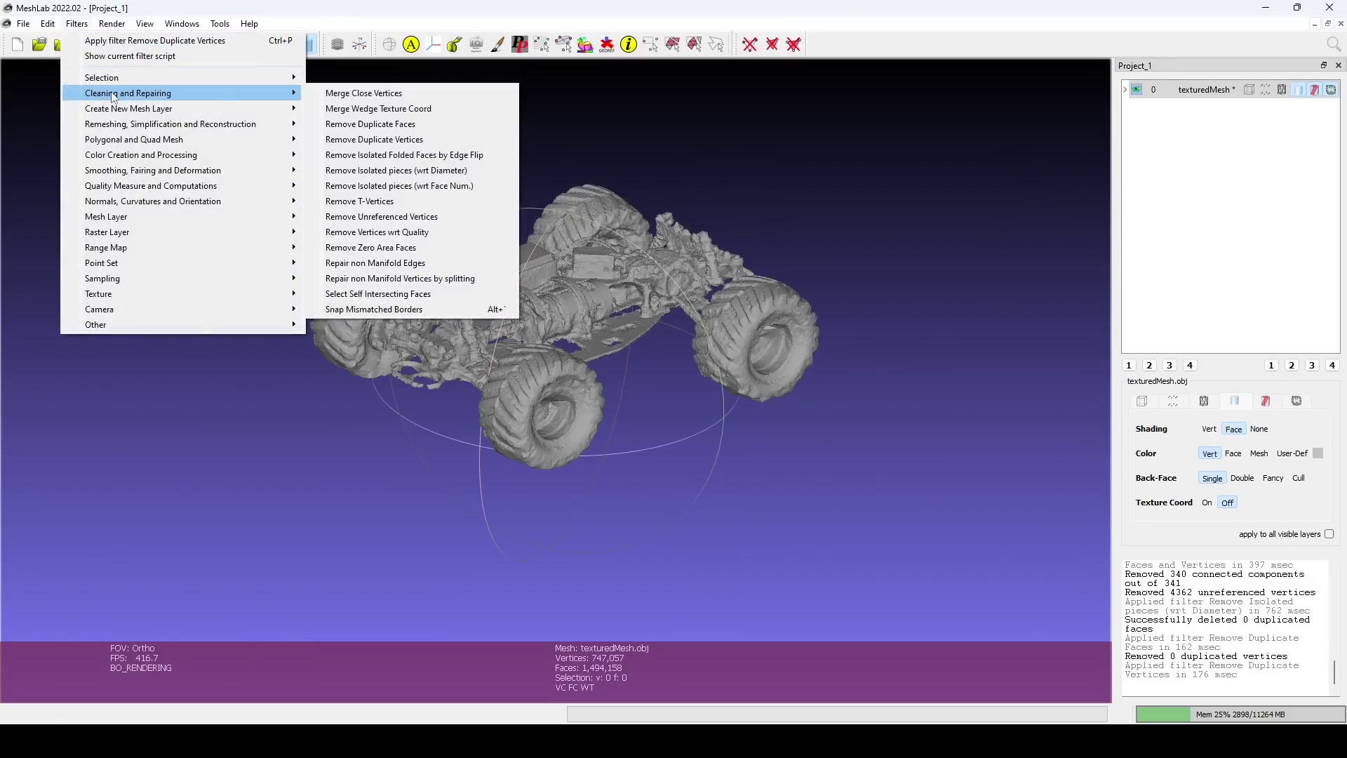
left_click(382, 216)
left_click(76, 23)
mouse_move(100, 95)
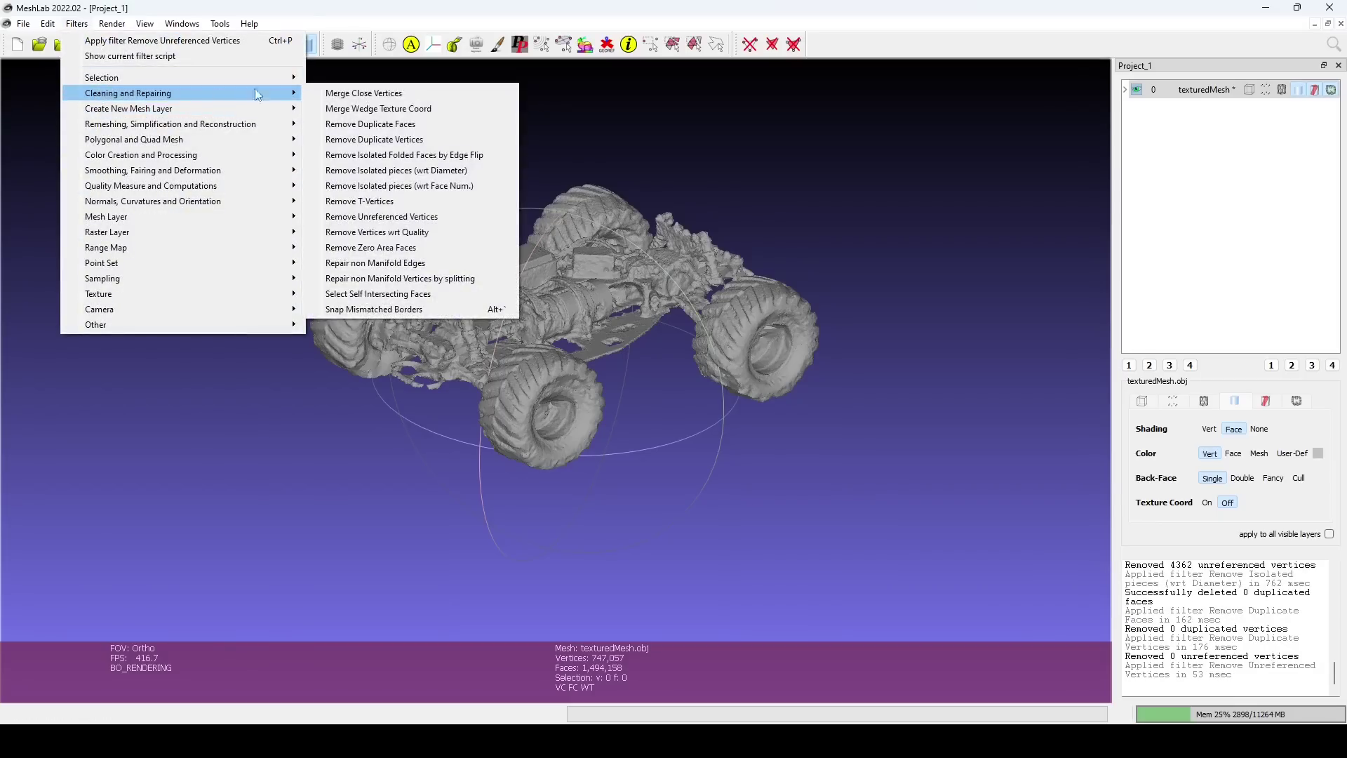
left_click(391, 248)
Repair the mesh's non-manifold edges using the Remove Faces method
left_click(76, 24)
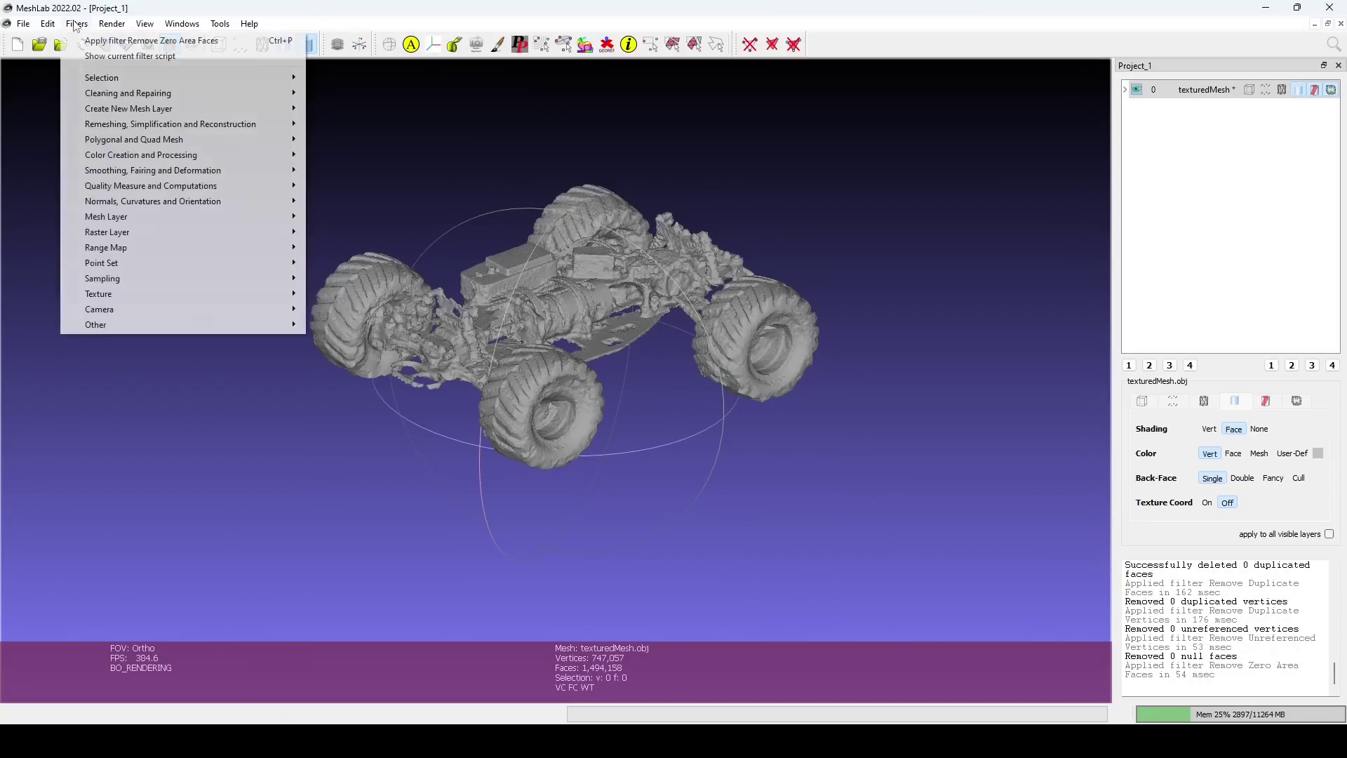
mouse_move(153, 97)
left_click(376, 263)
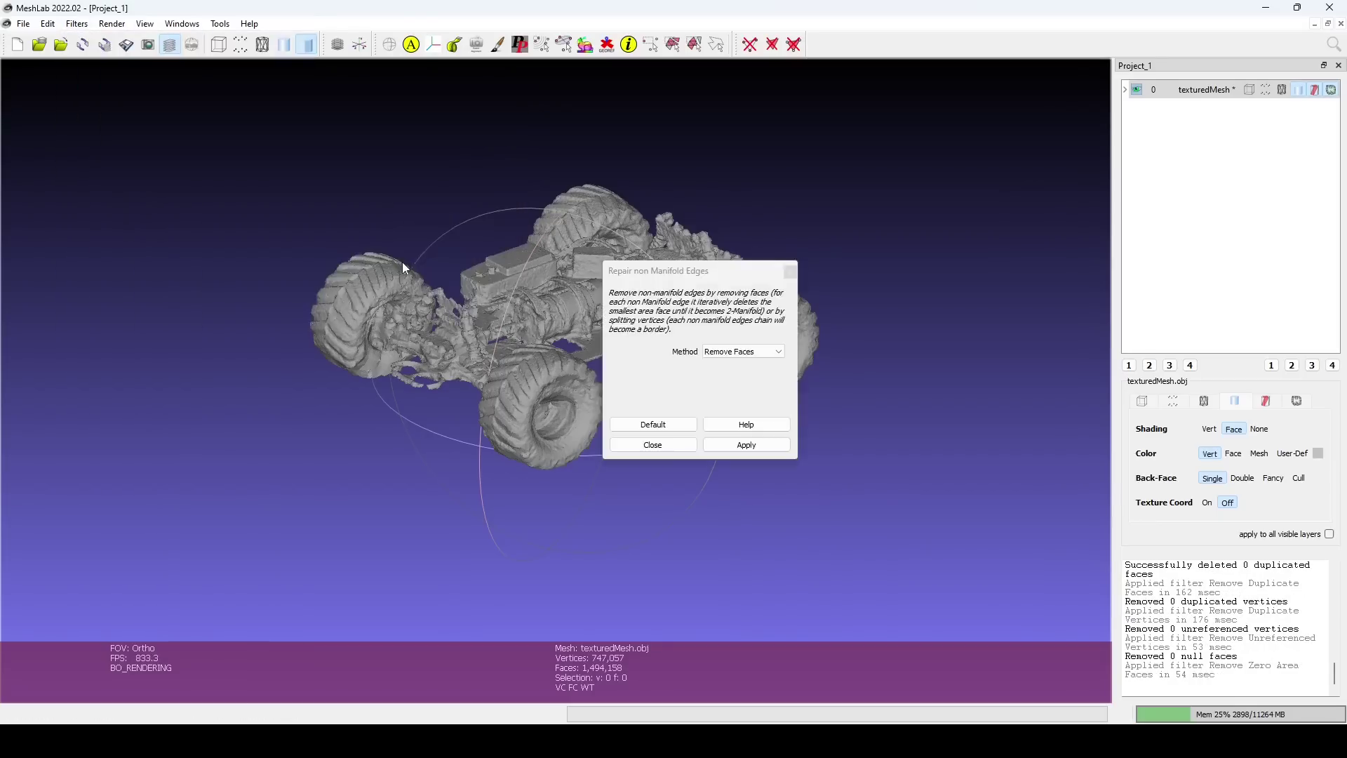
left_click(731, 445)
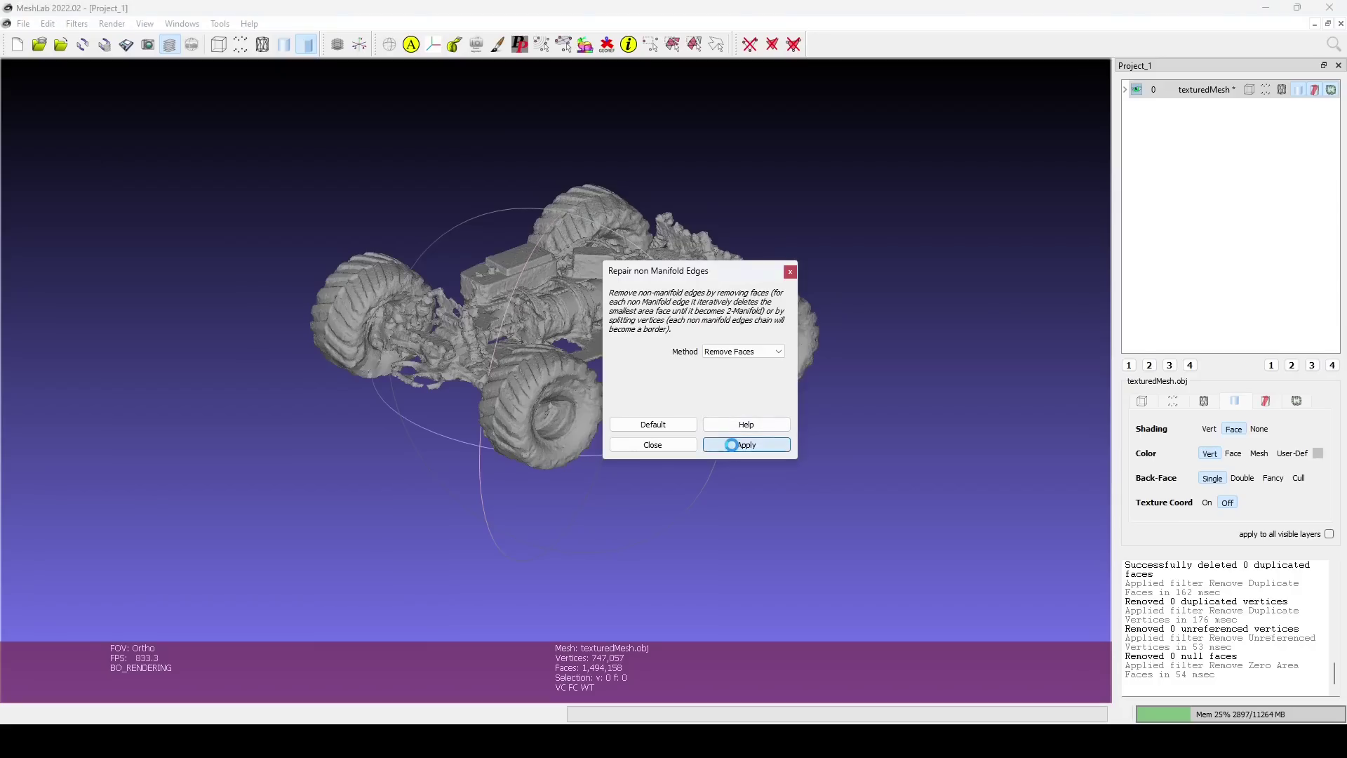
left_click(659, 446)
Simplify the duplicated mesh layer with Quadric Edge Collapse Decimation to a target of 100000 faces
left_click(145, 24)
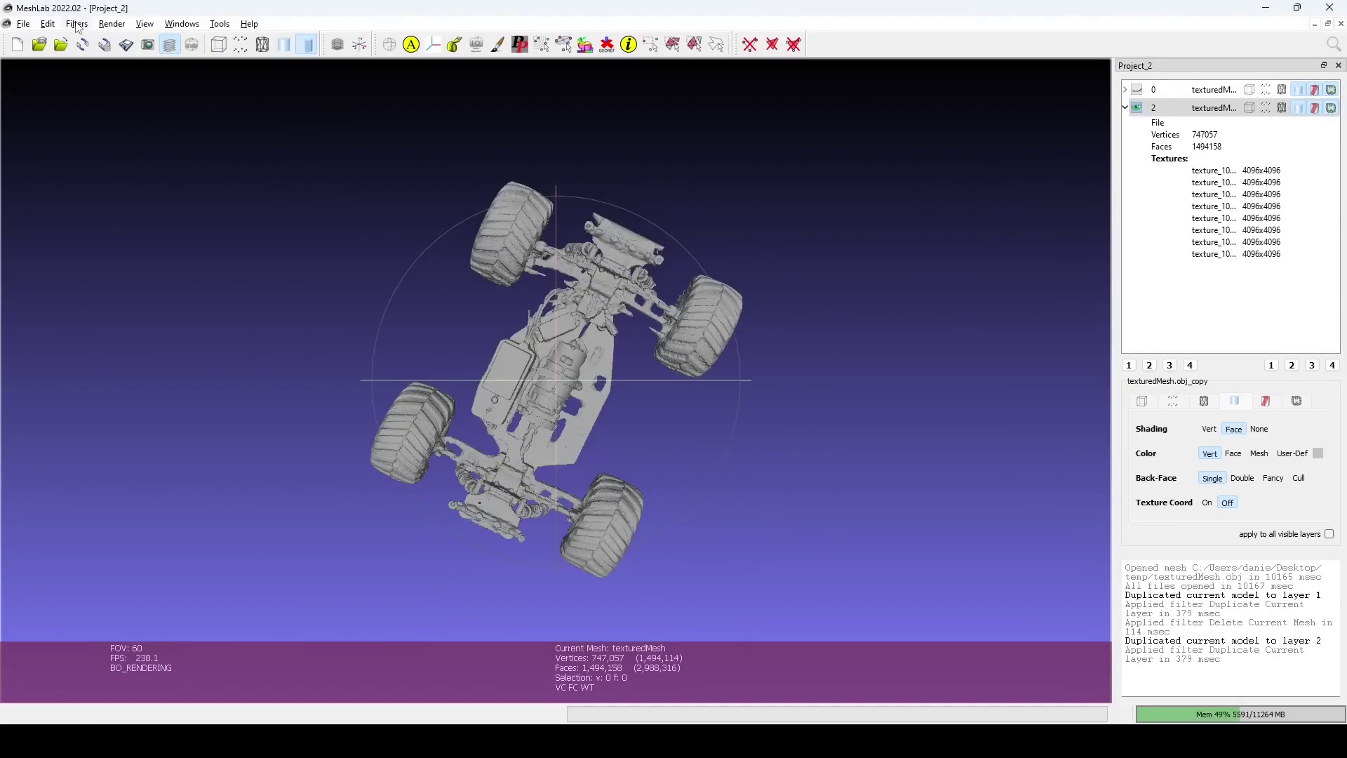
left_click(77, 24)
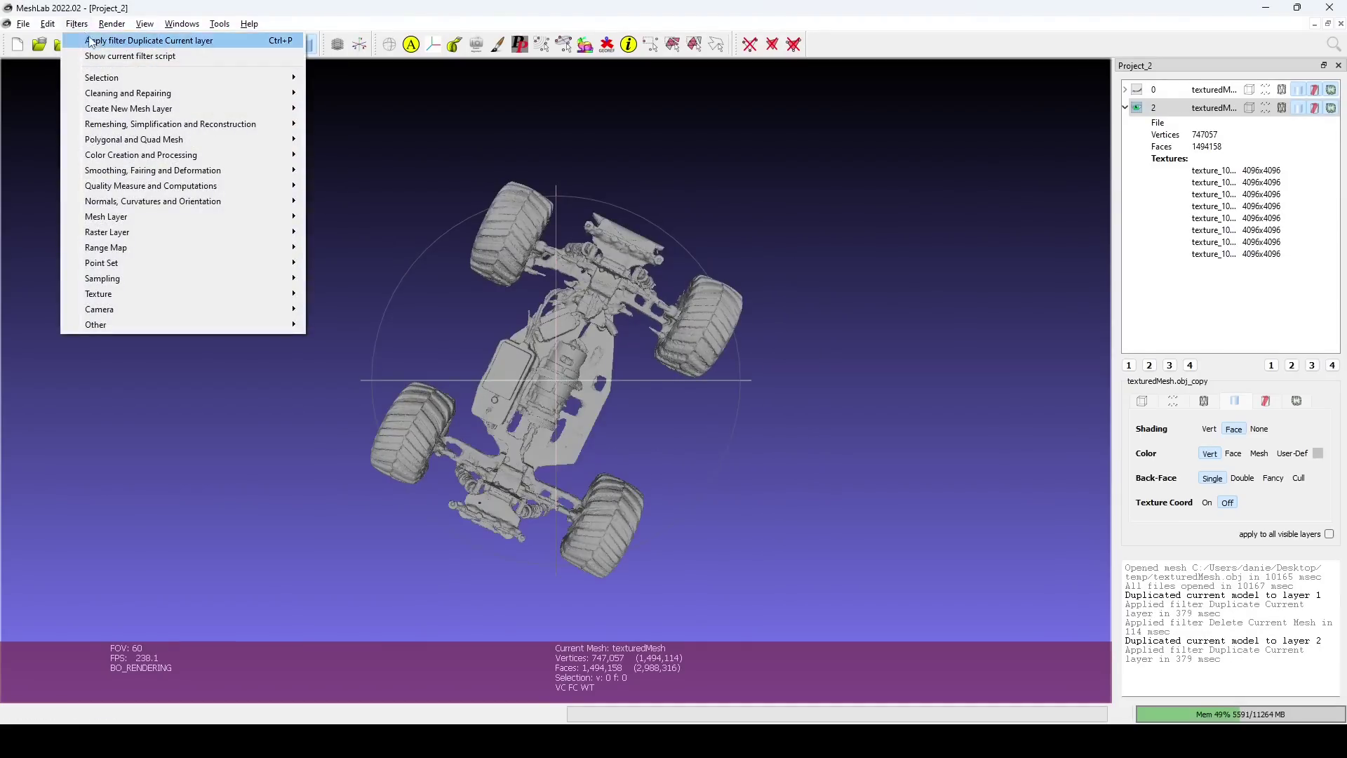
mouse_move(155, 131)
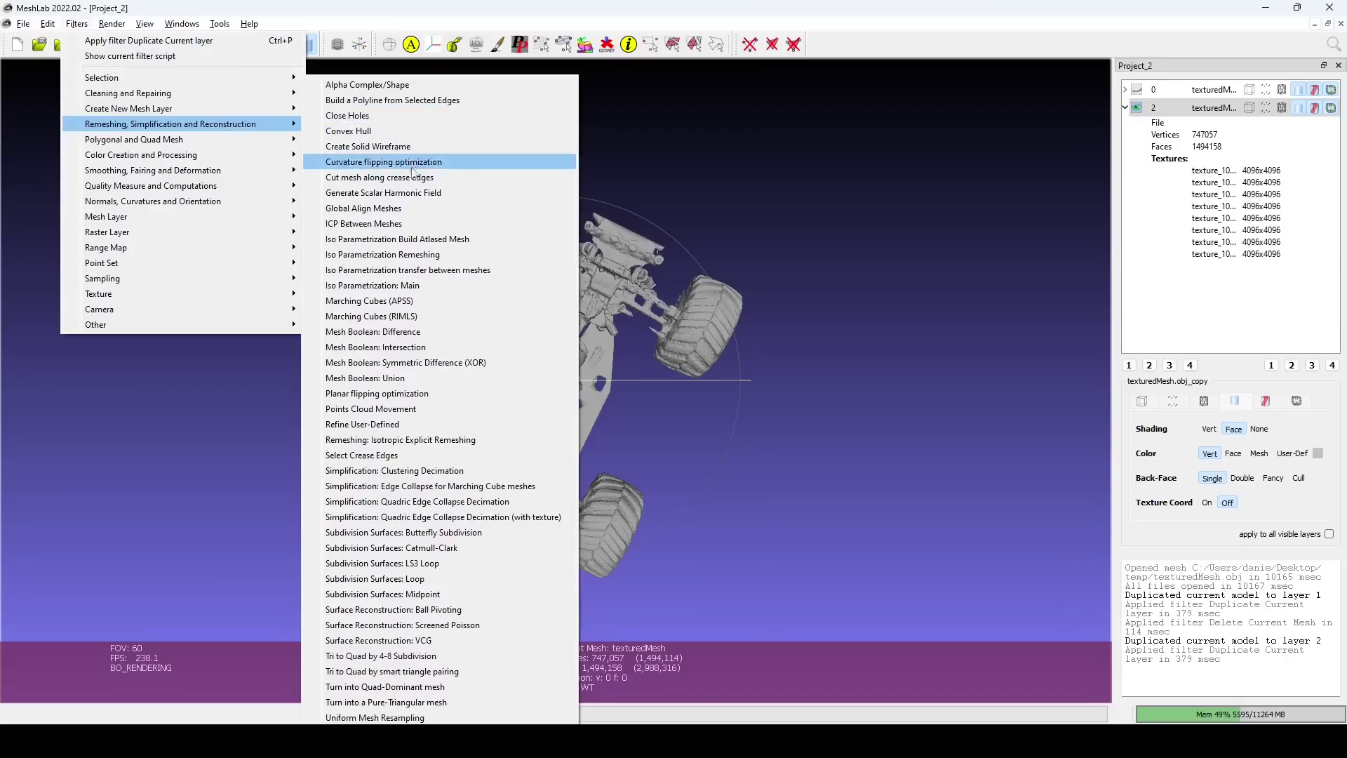
left_click(430, 502)
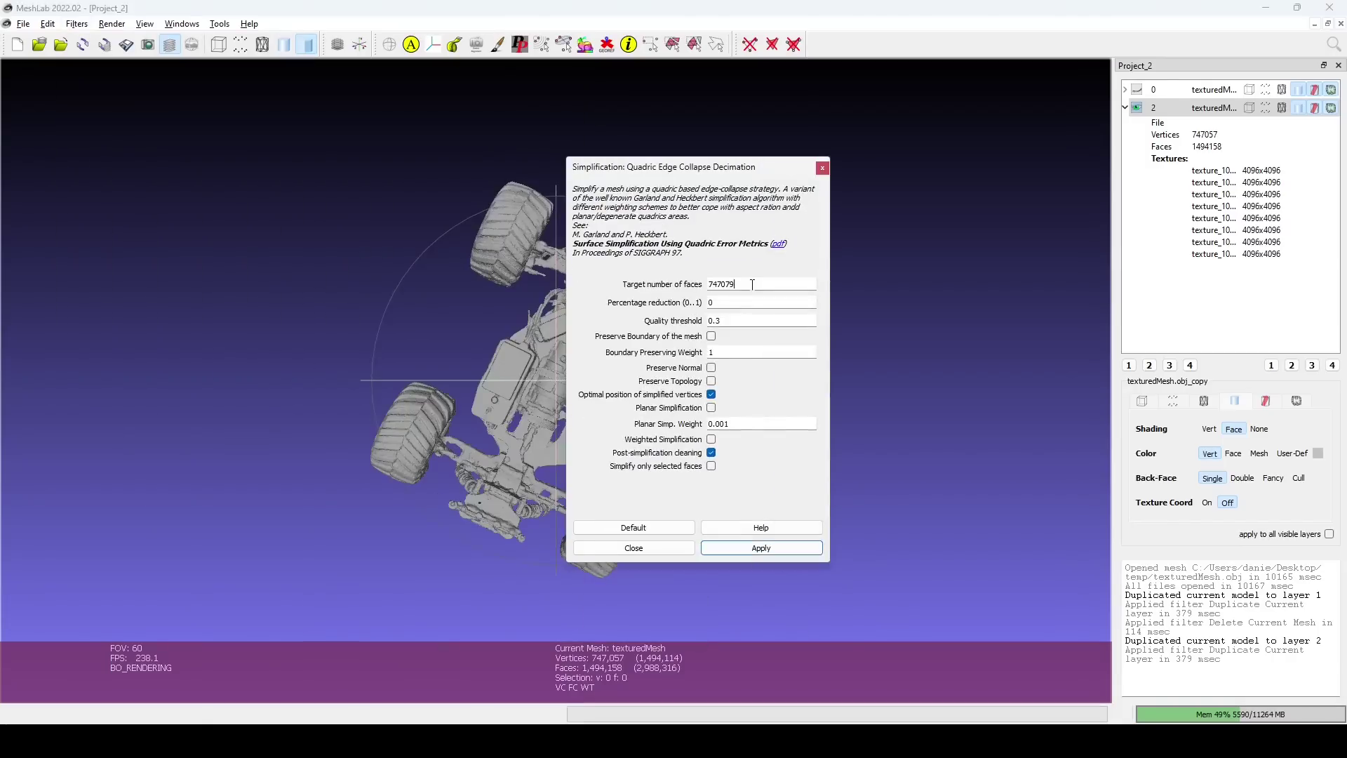
type("100000")
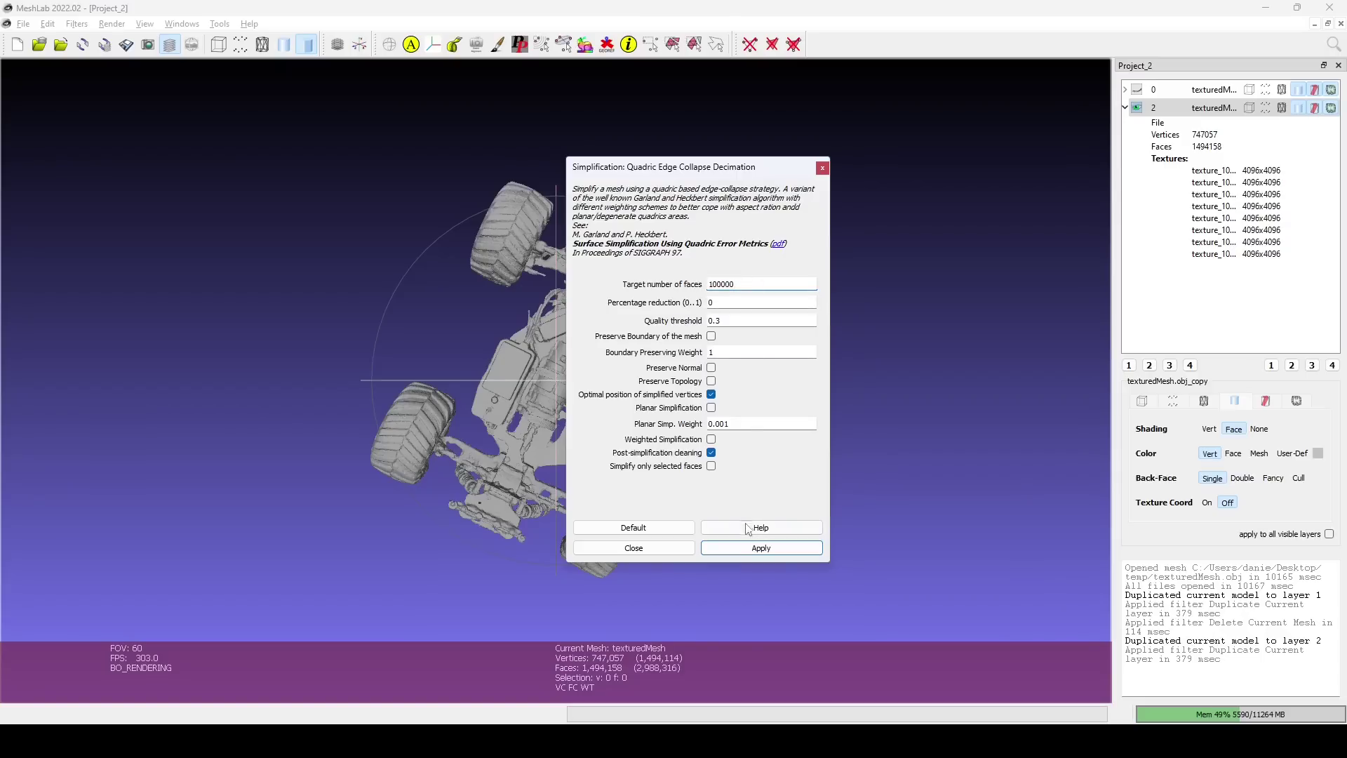
left_click(756, 550)
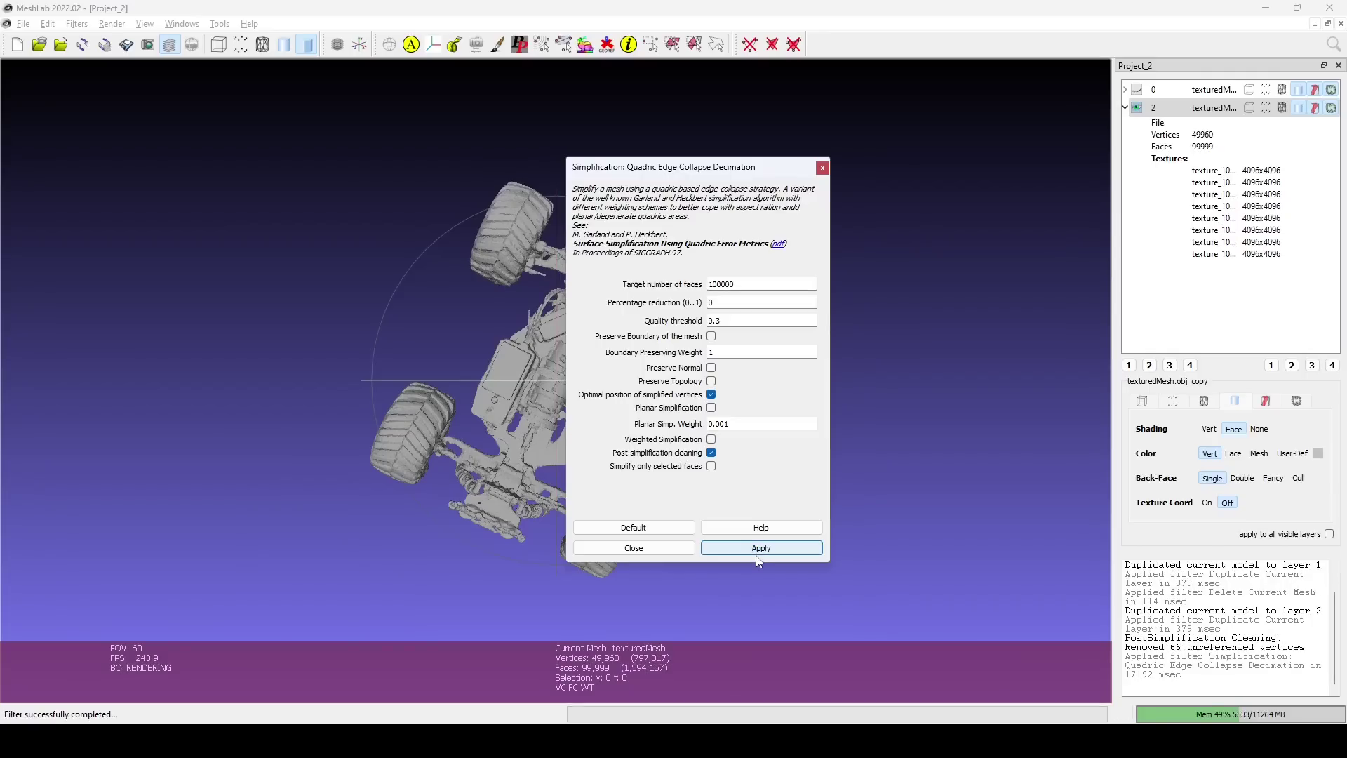
left_click(663, 550)
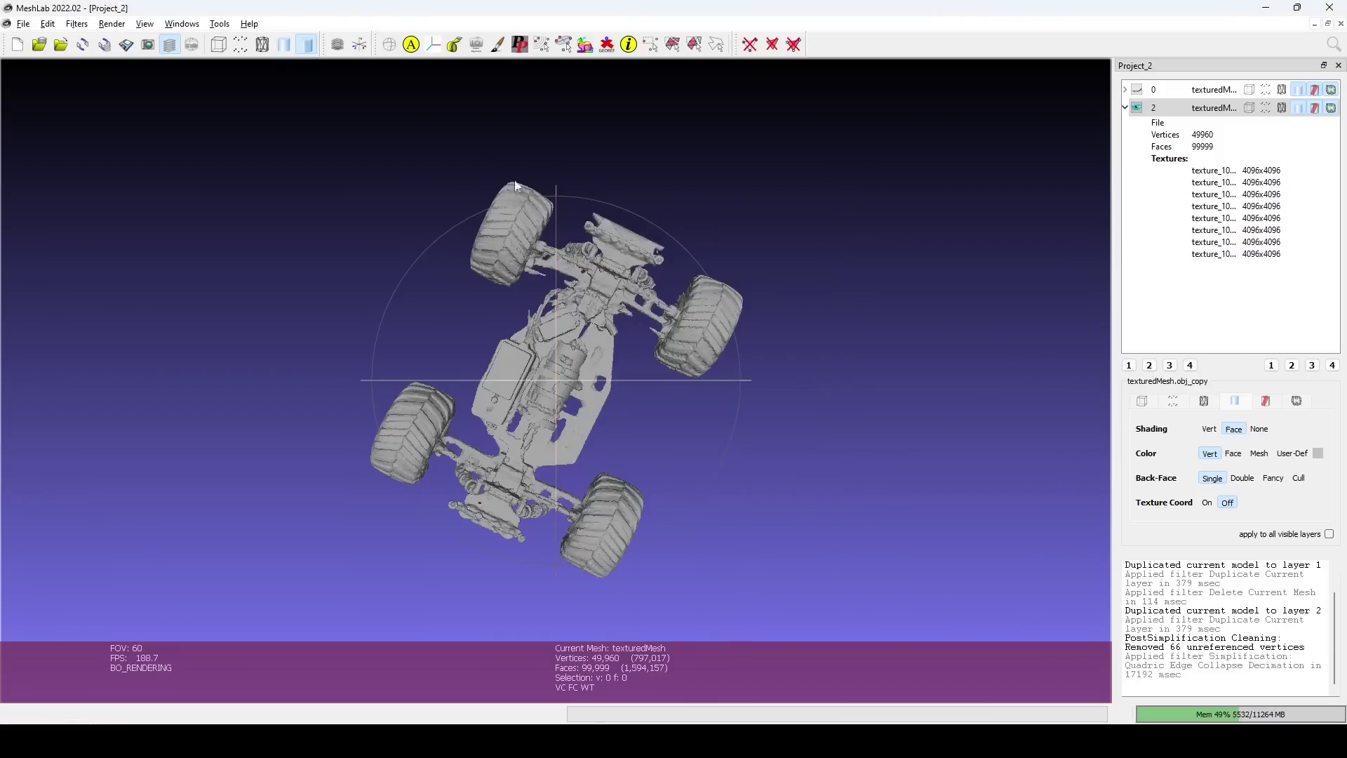
Display the simplified car as points only to examine its vertex density, and restore the solid shaded display
left_click(305, 47)
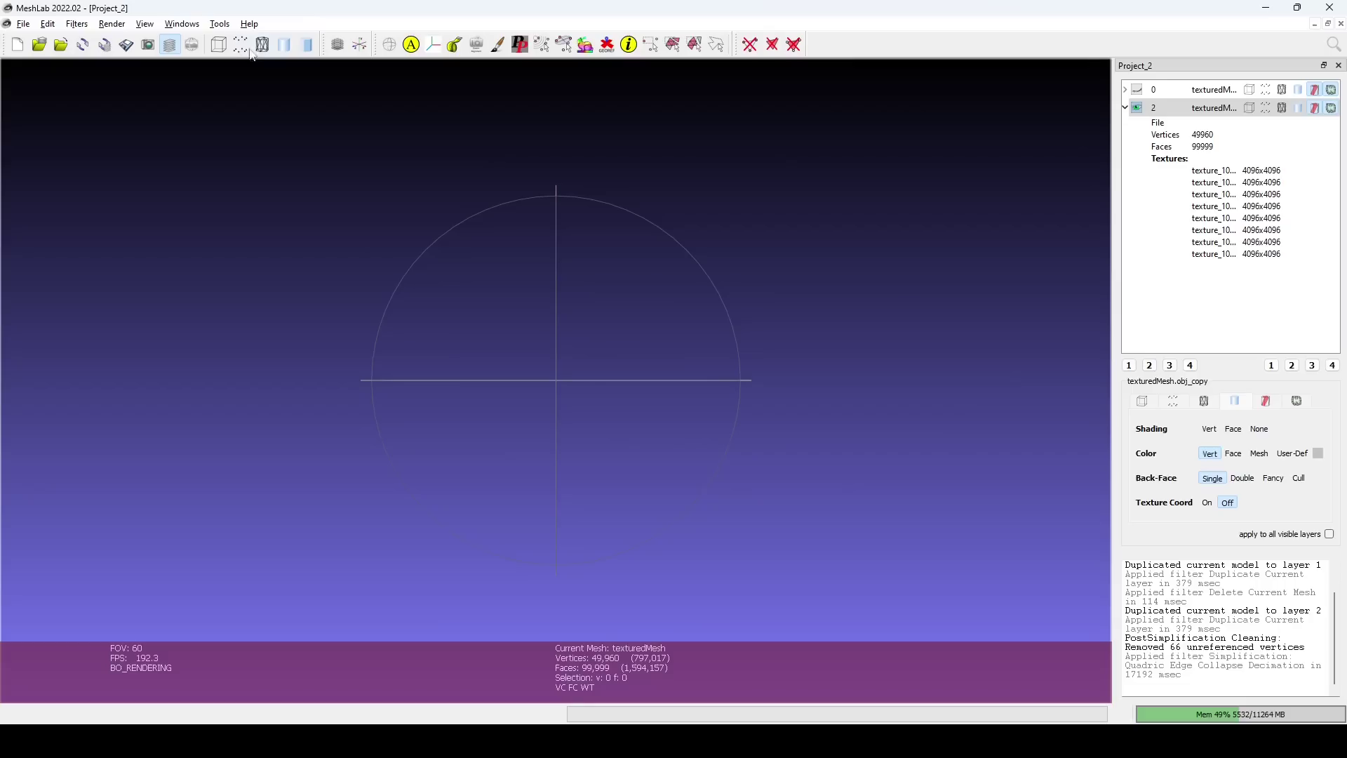
left_click(241, 46)
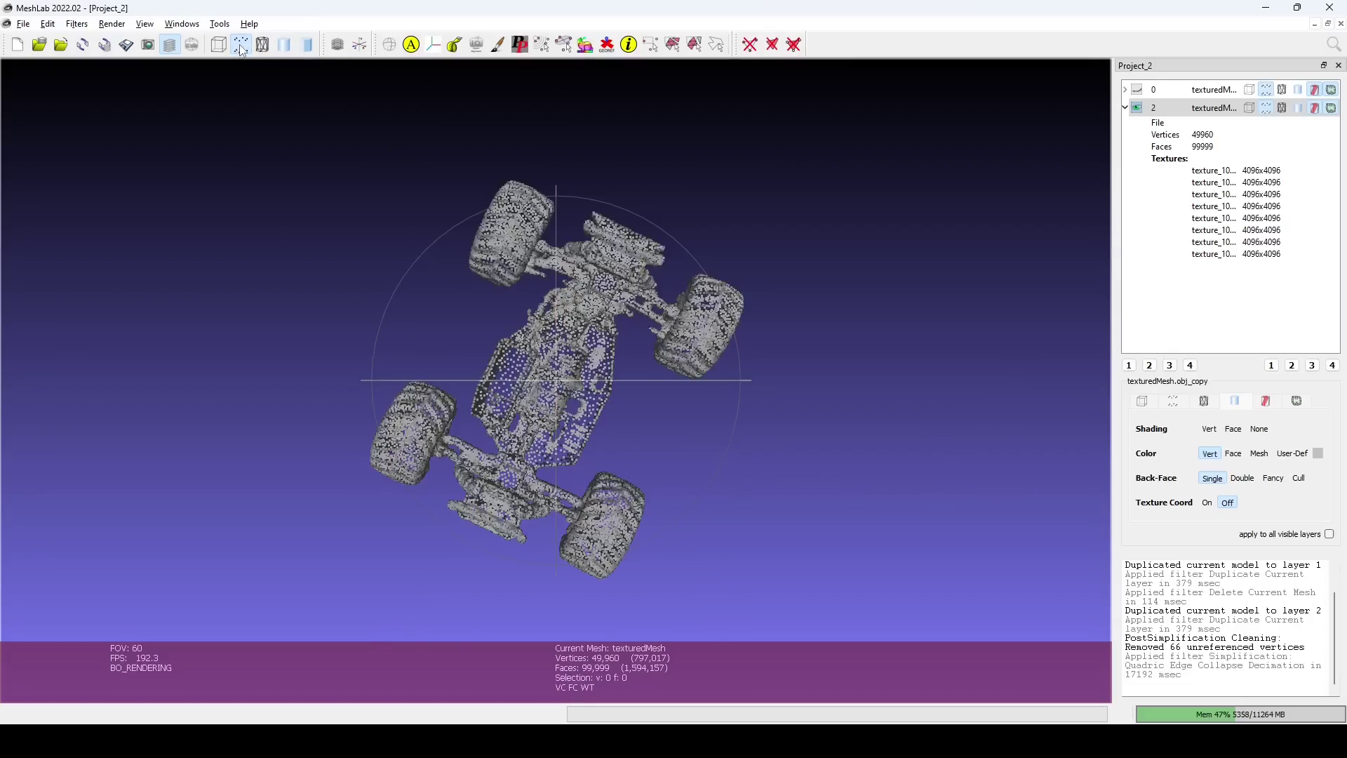
left_click_drag(356, 346, 333, 196)
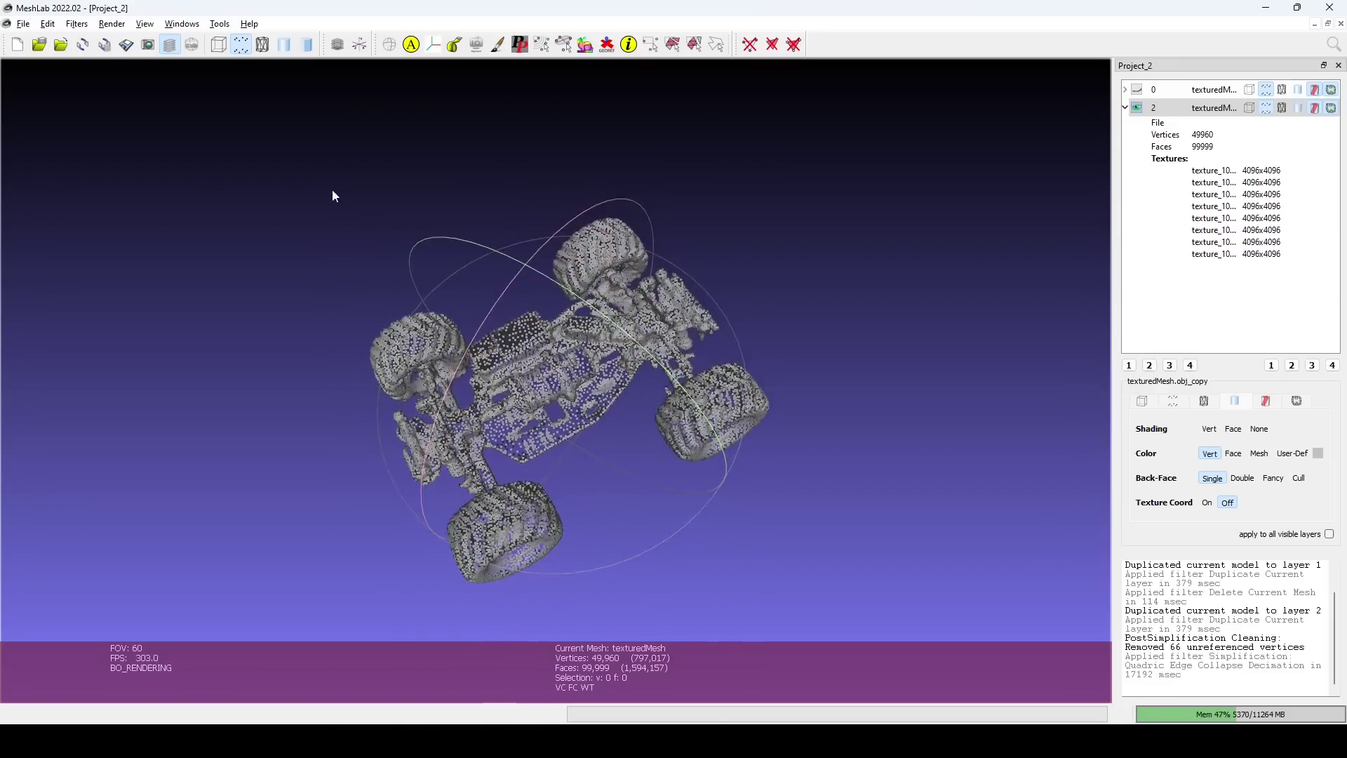
left_click_drag(558, 418, 588, 317)
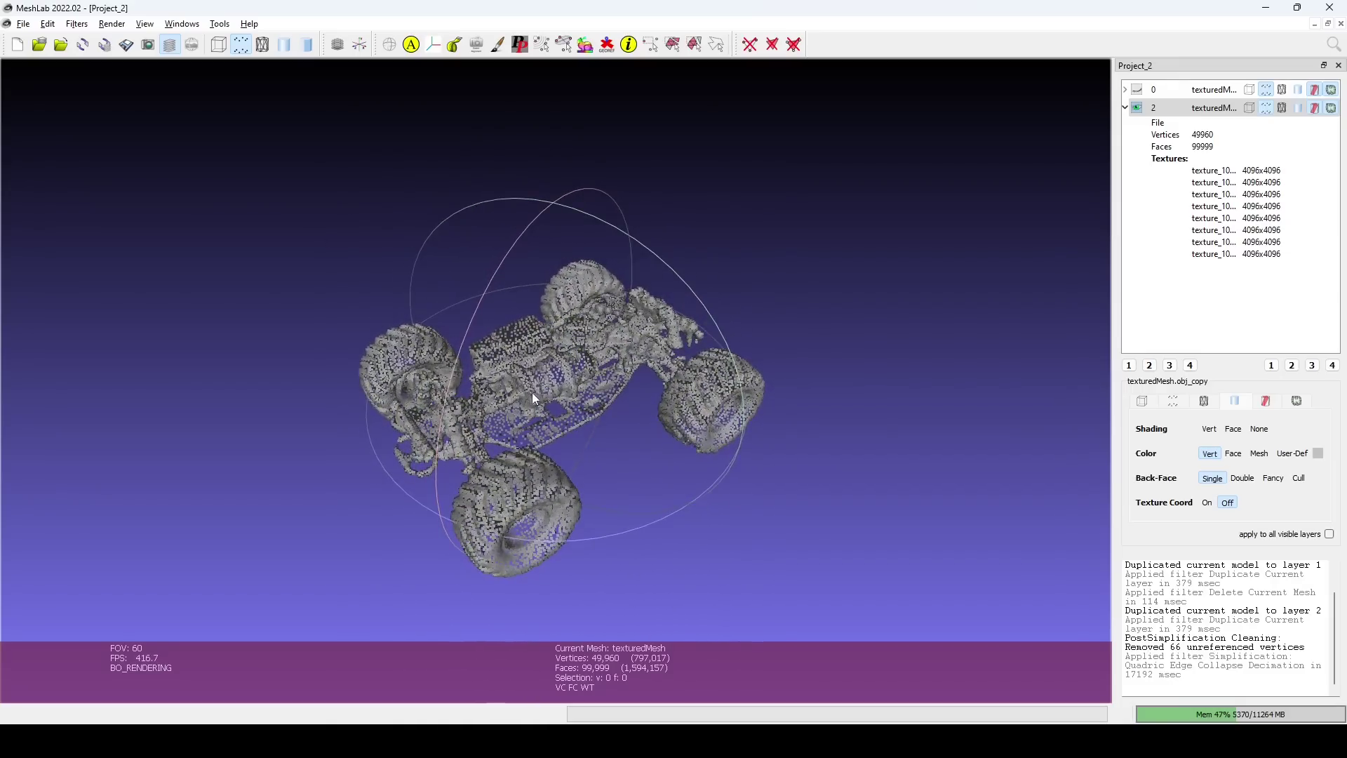
scroll(532, 391, "up", 3)
left_click(308, 44)
Export the simplified mesh to D:\project_folder as processed in Alias Wavefront Object (*.obj) format, with vertex normals but no colours, texture coordinates or texture files
left_click(19, 26)
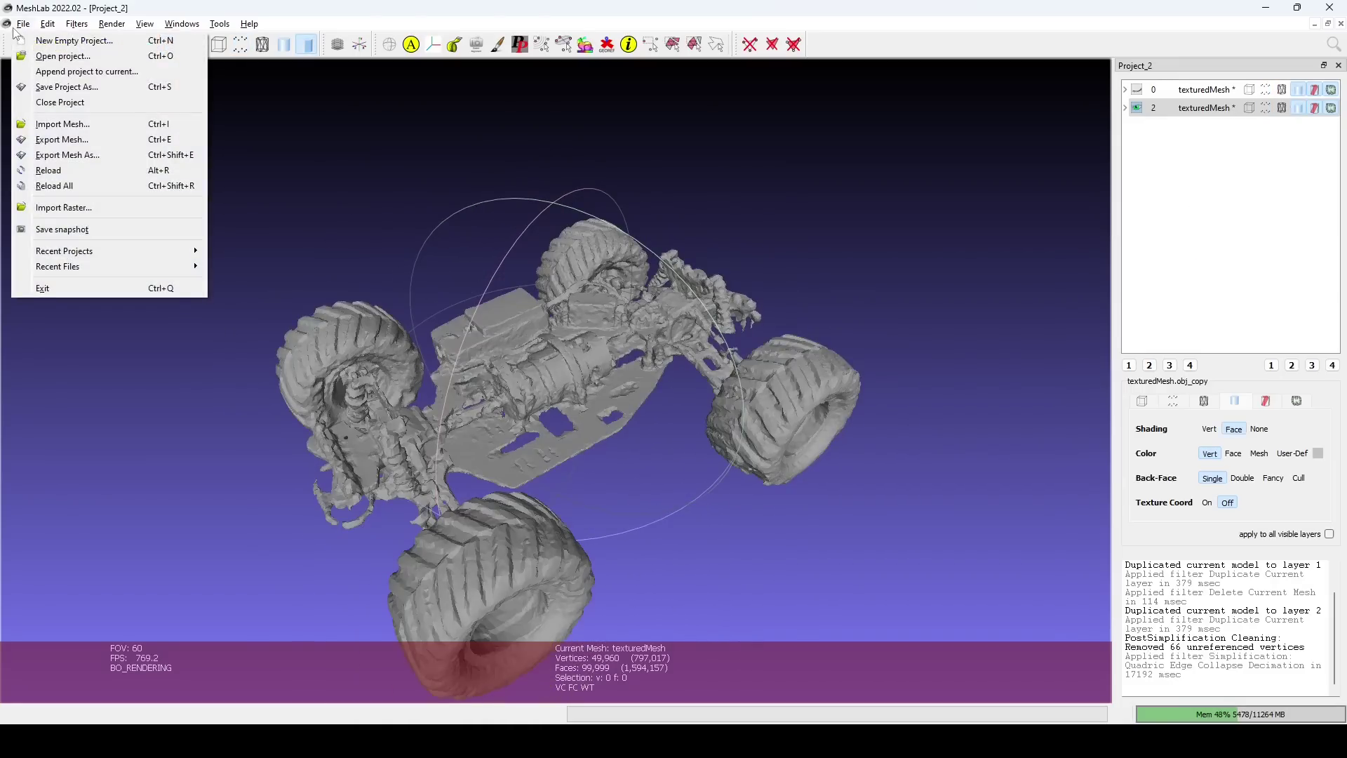
left_click(57, 155)
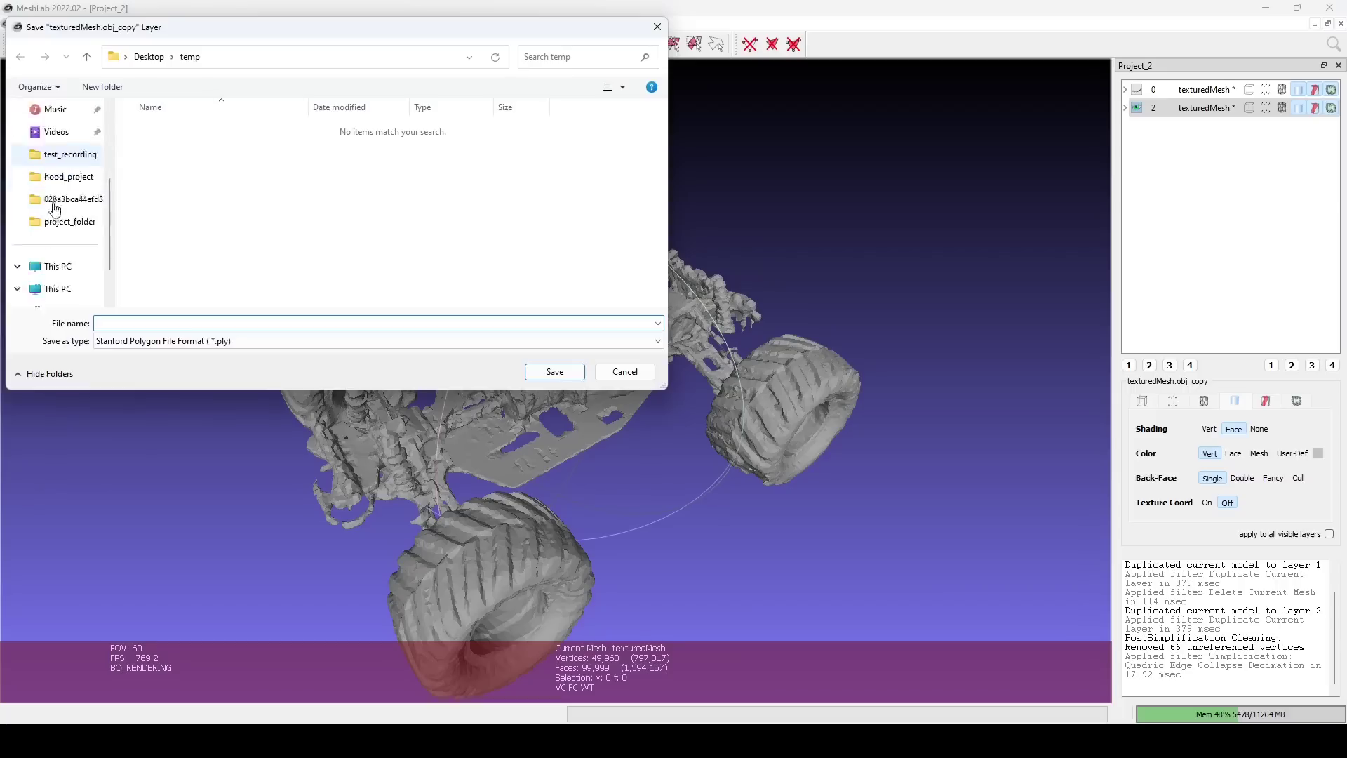
scroll(55, 209, "down", 1)
left_click(63, 266)
double_click(160, 200)
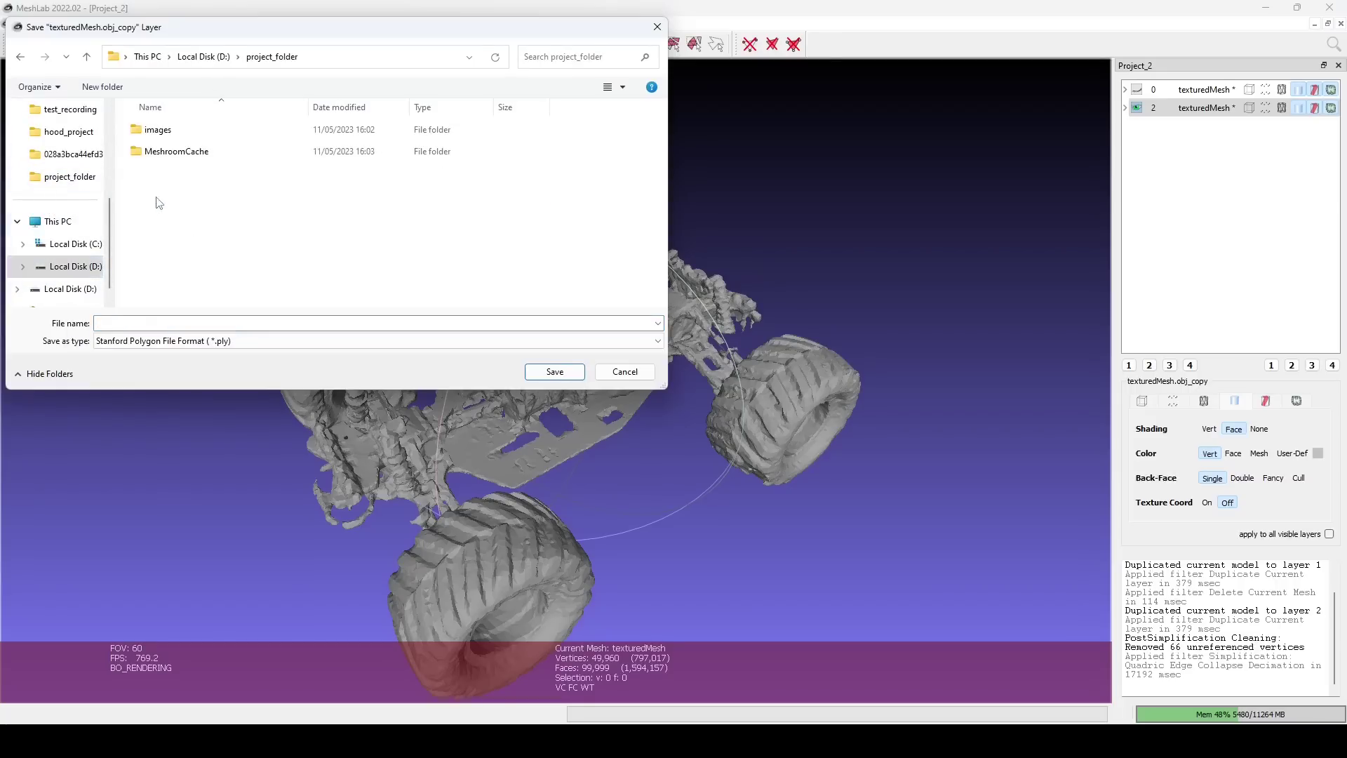
type("pro")
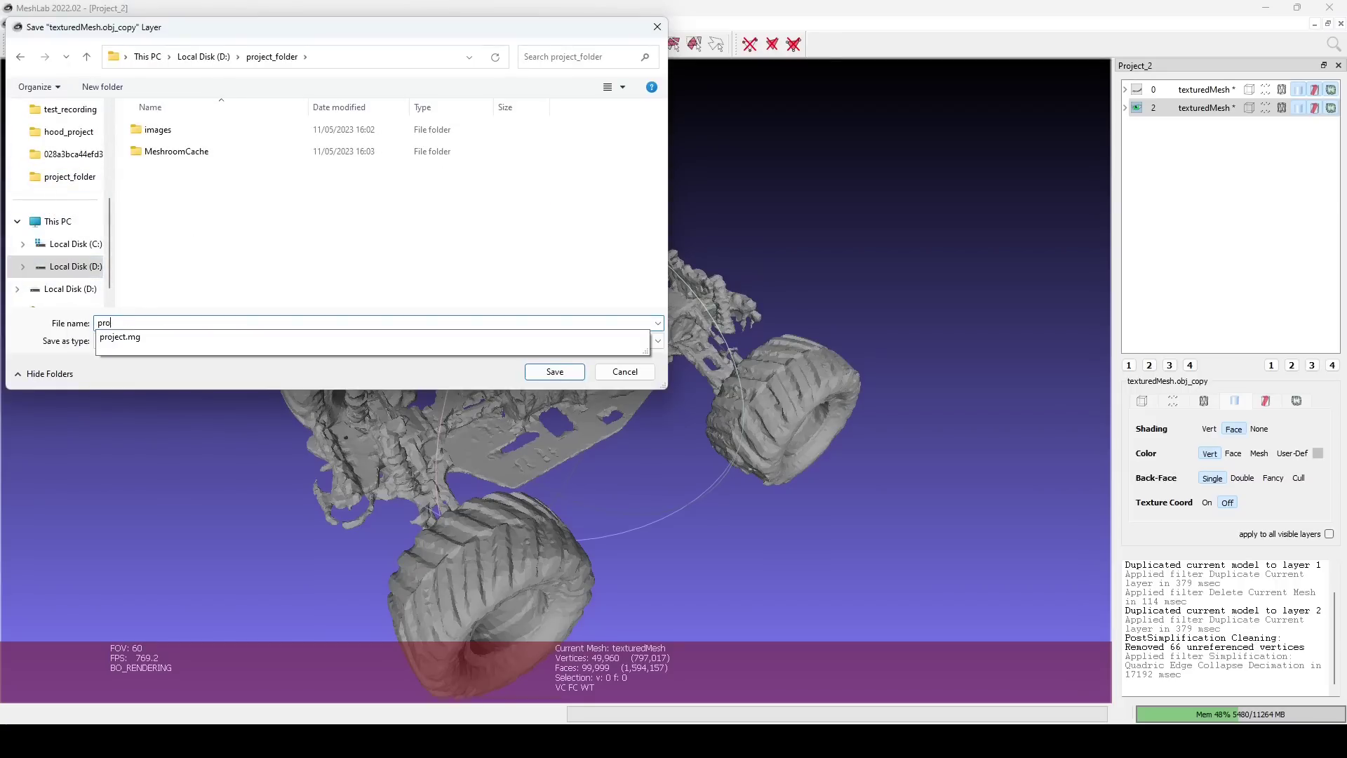
type("cessed")
left_click(149, 342)
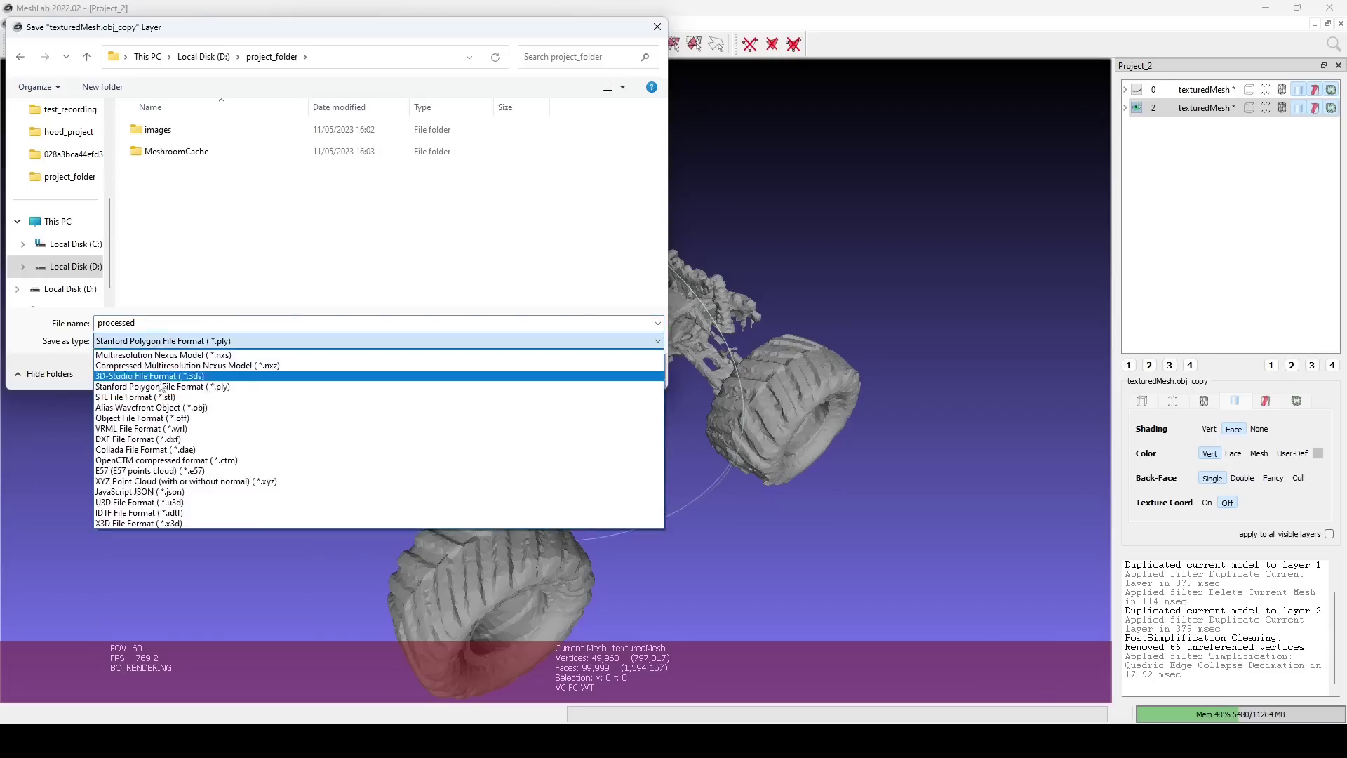
left_click(165, 407)
left_click(534, 372)
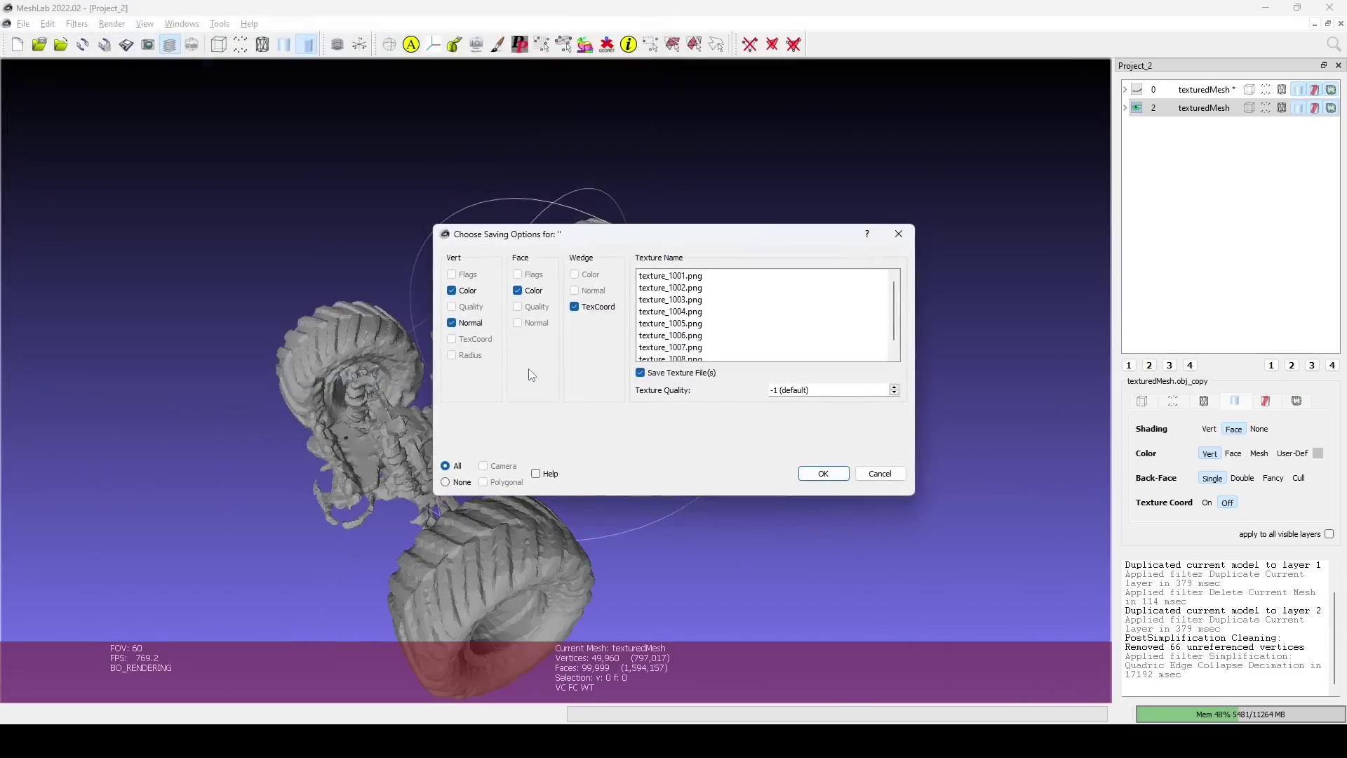
left_click(639, 372)
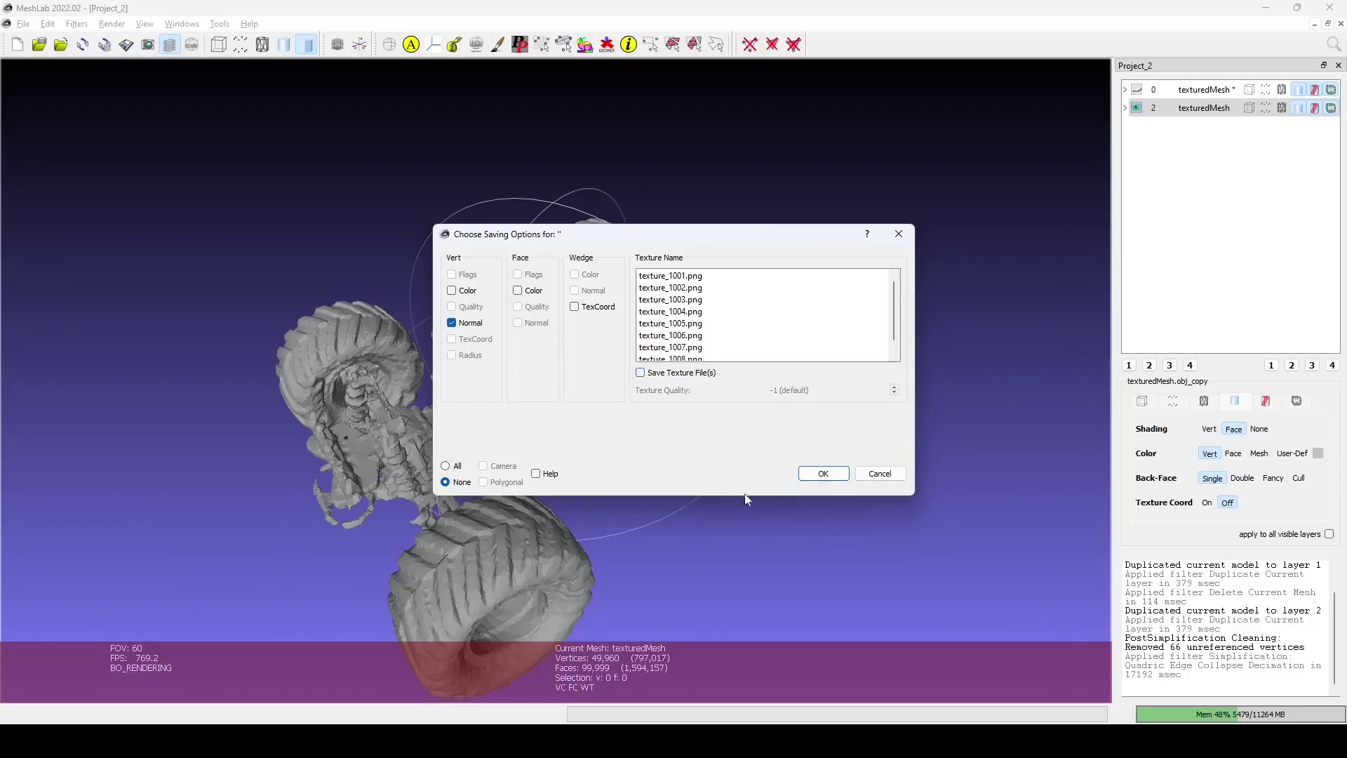
left_click(823, 474)
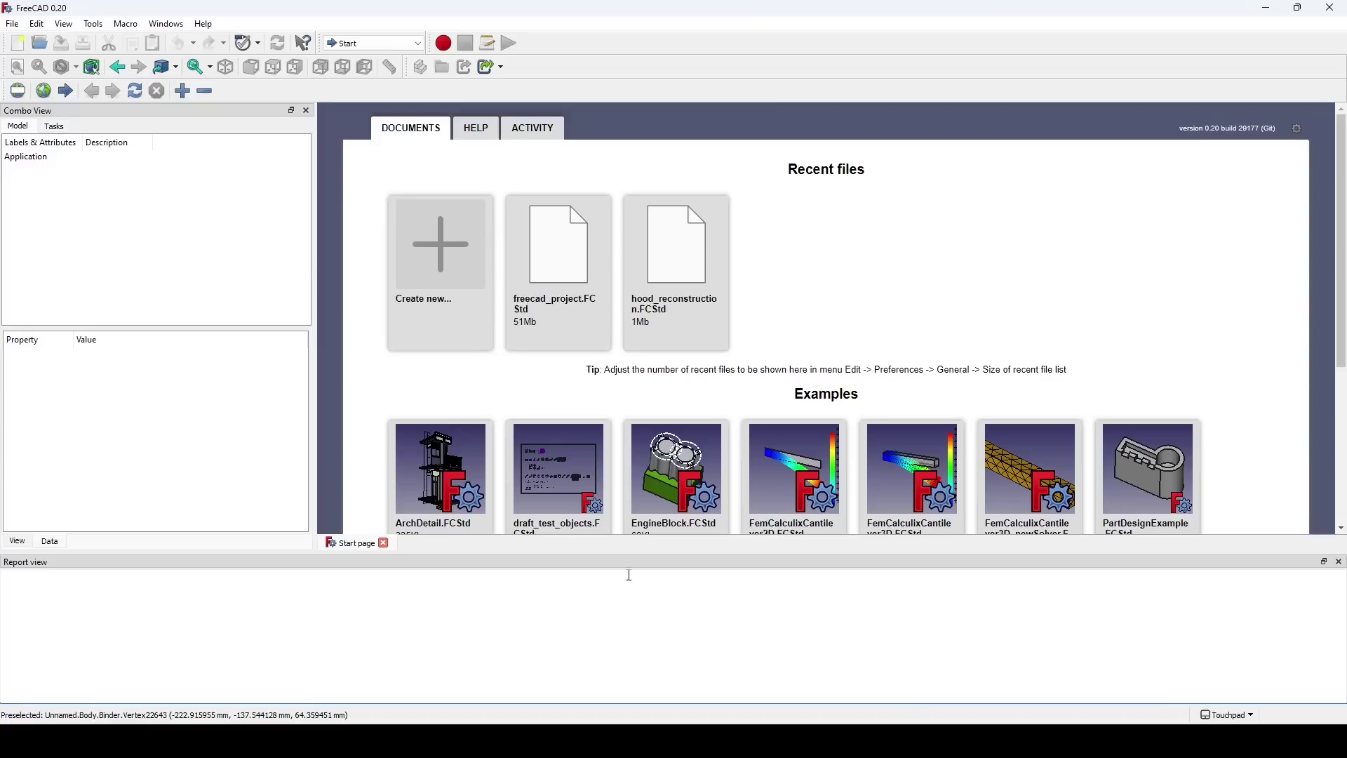
Switch to FreeCAD, create a new empty document and activate the Mesh Design workbench
left_click(18, 43)
left_click(374, 43)
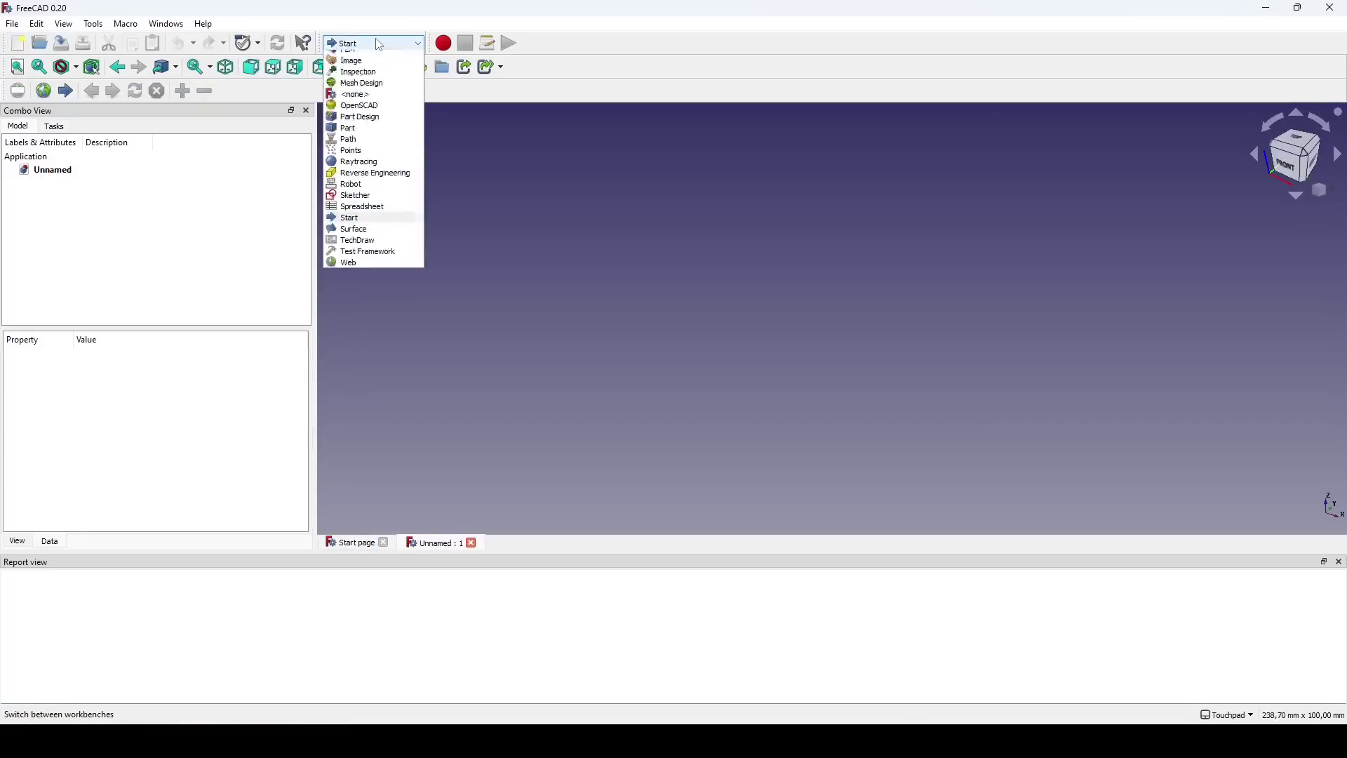
left_click(380, 126)
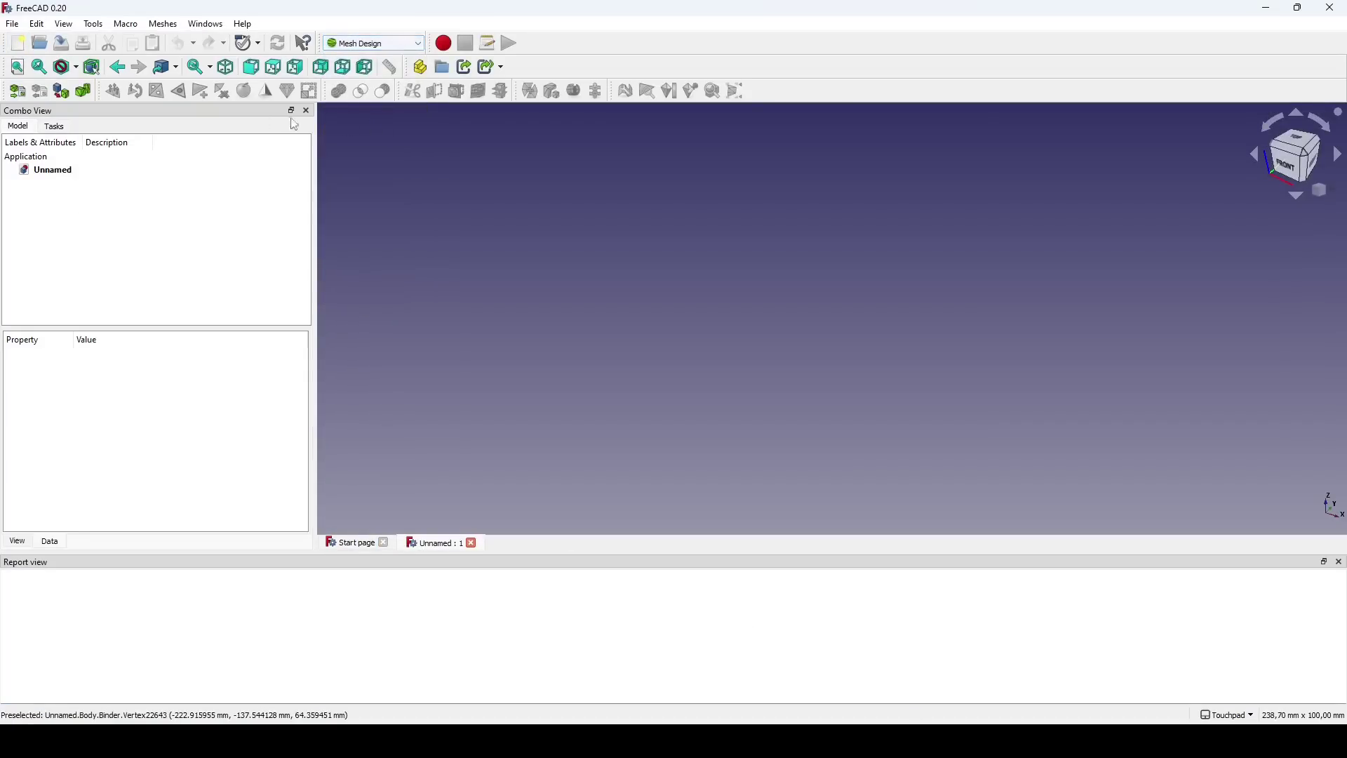
Import the processed OBJ mesh of the car into the new document and fit it in view
left_click(17, 90)
double_click(165, 179)
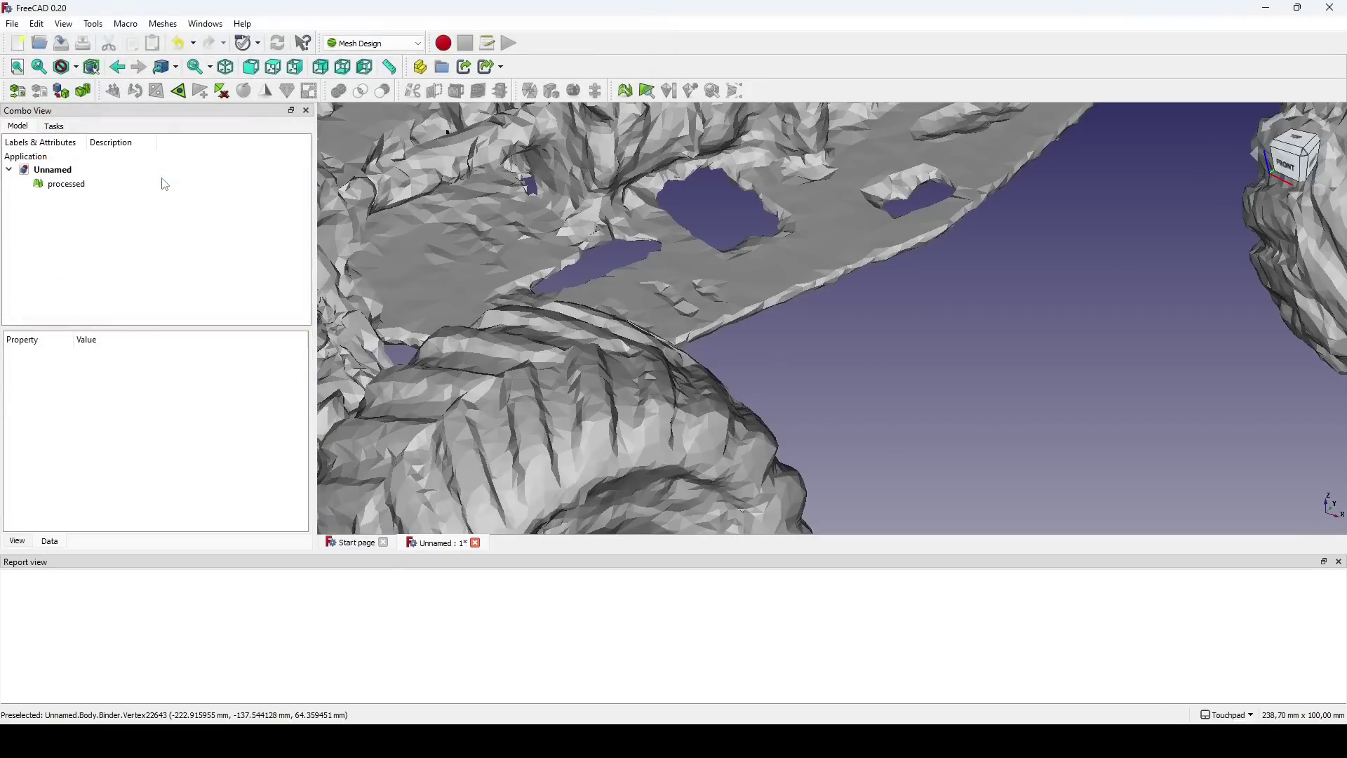
left_click(18, 67)
Activate the Part workbench and create a shape from the processed mesh
left_click(393, 44)
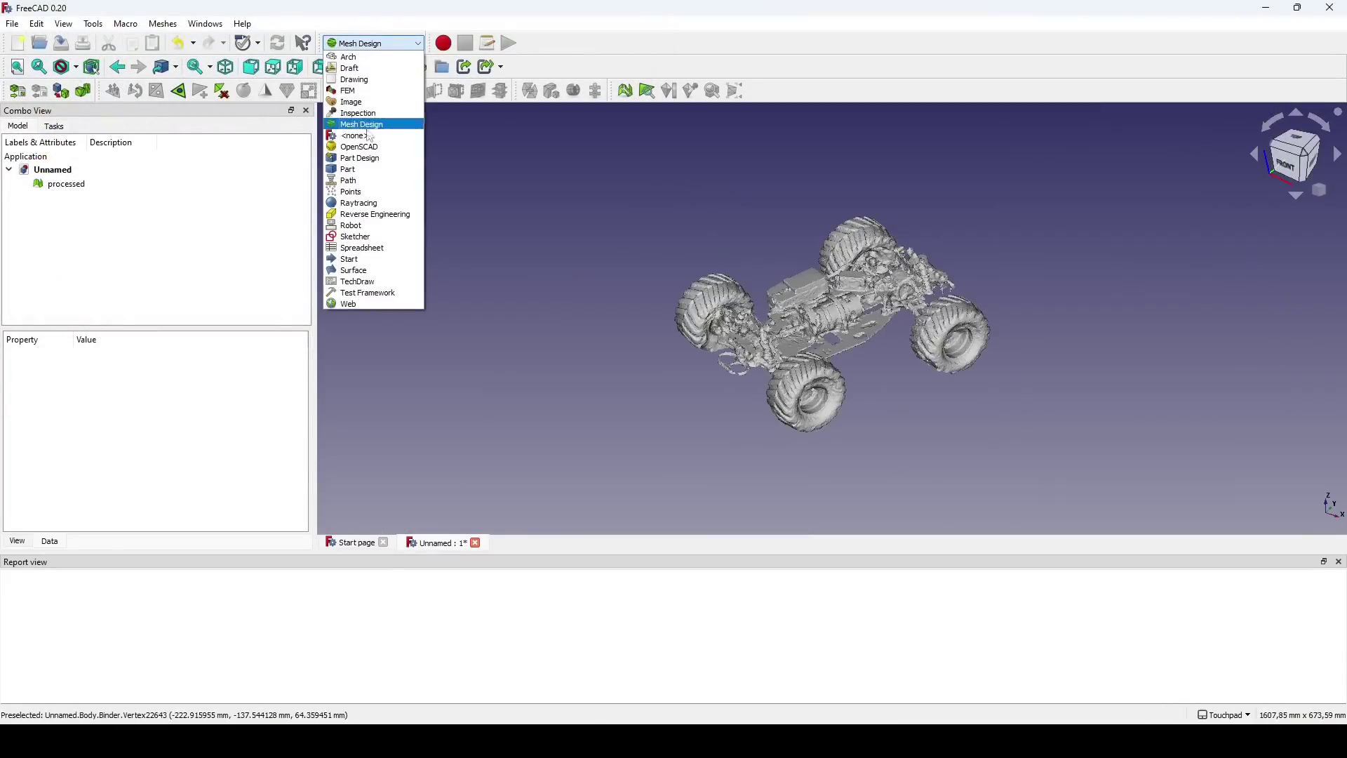
left_click(360, 165)
left_click(62, 184)
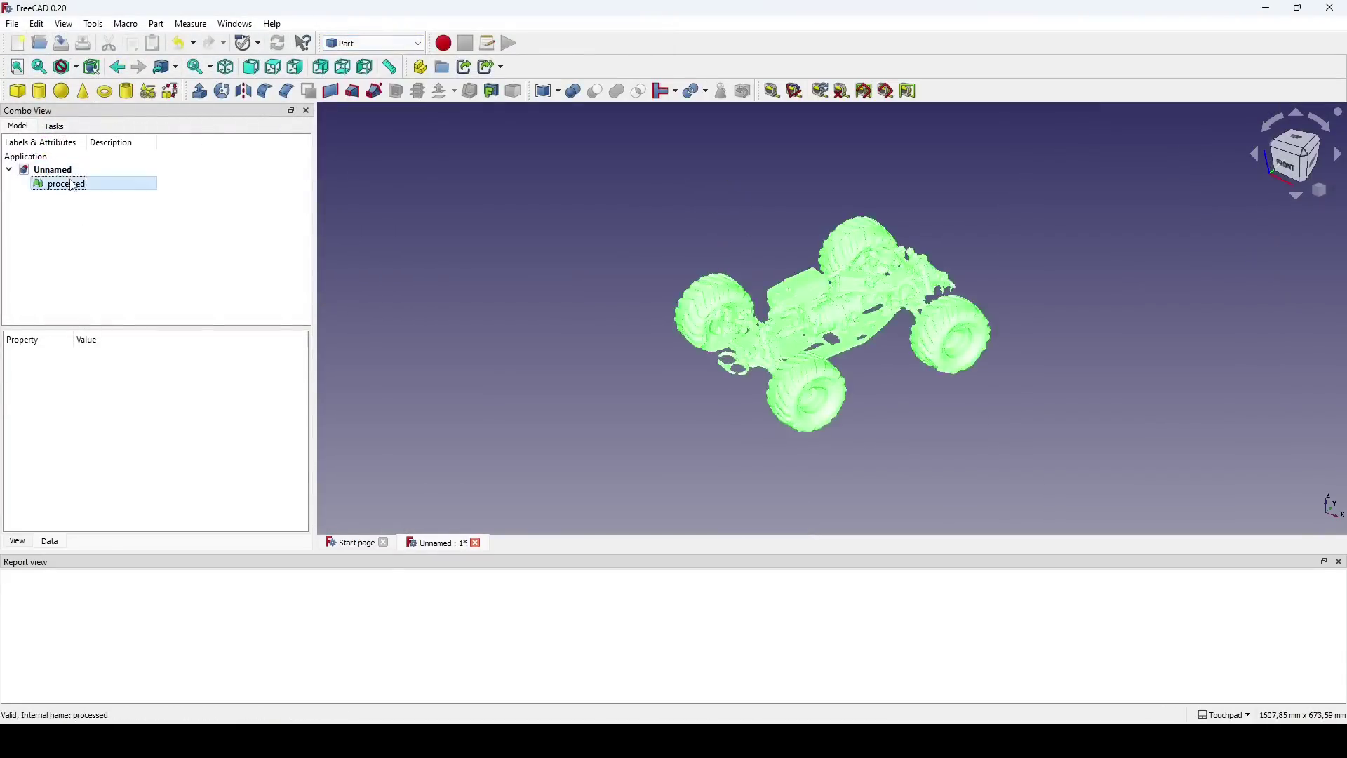
left_click(156, 24)
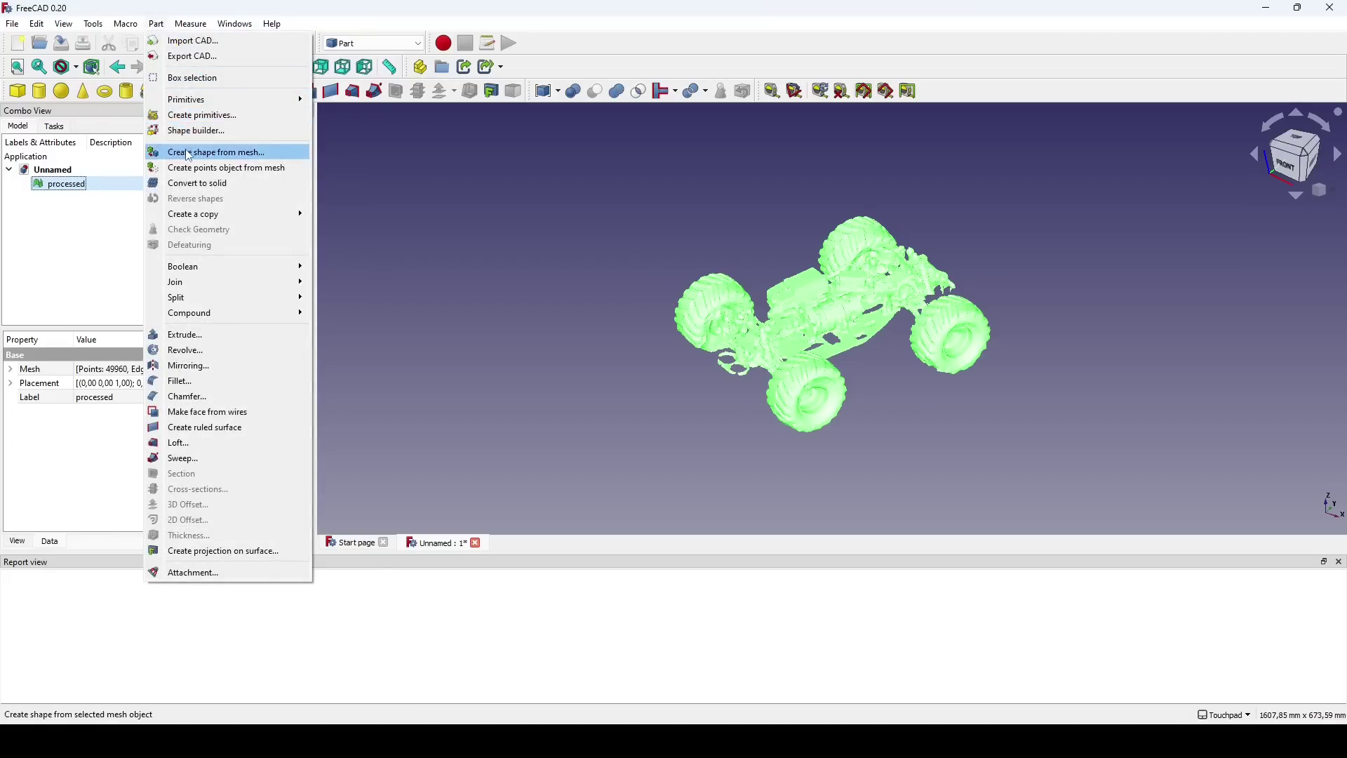
left_click(217, 152)
left_click(694, 404)
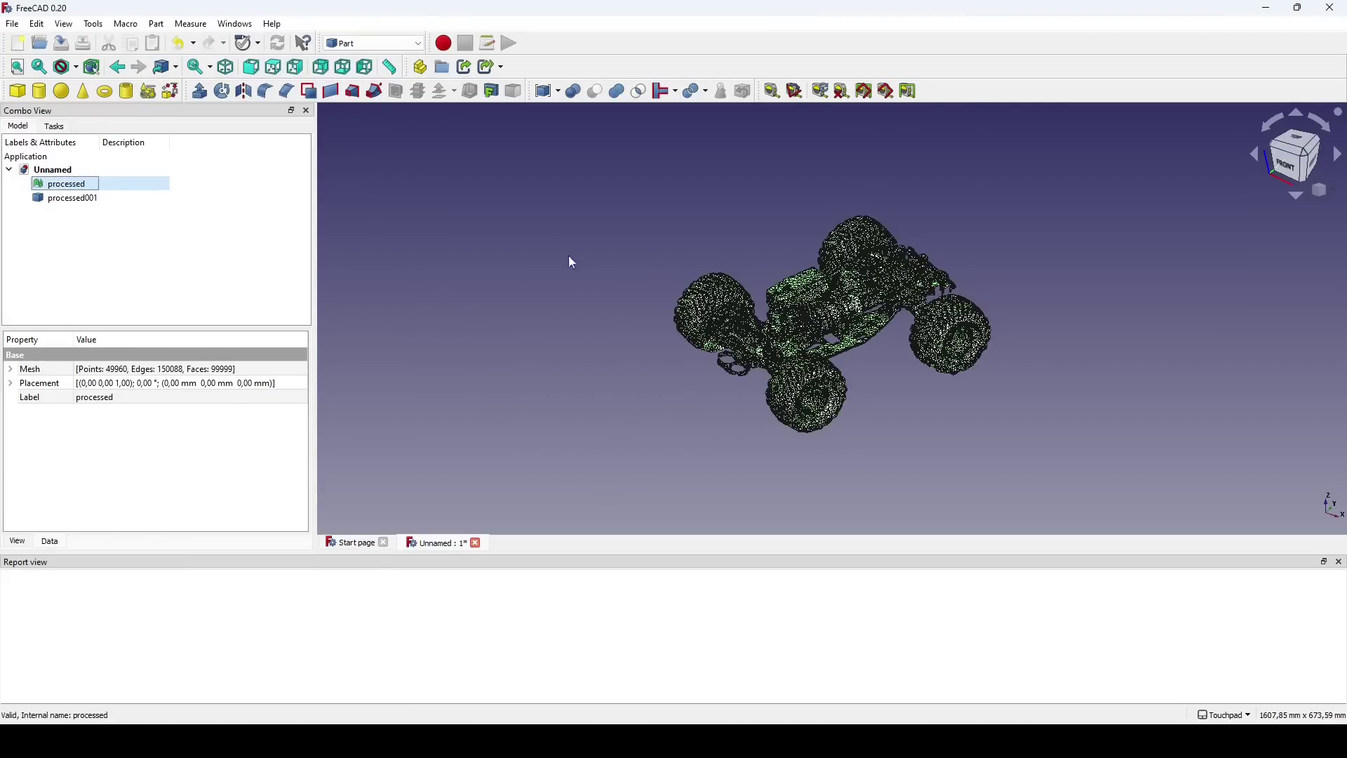
In the Part Design workbench, create a body with a sub-shape binder of processed001, and hide the original mesh and shape
left_click(374, 43)
left_click(382, 160)
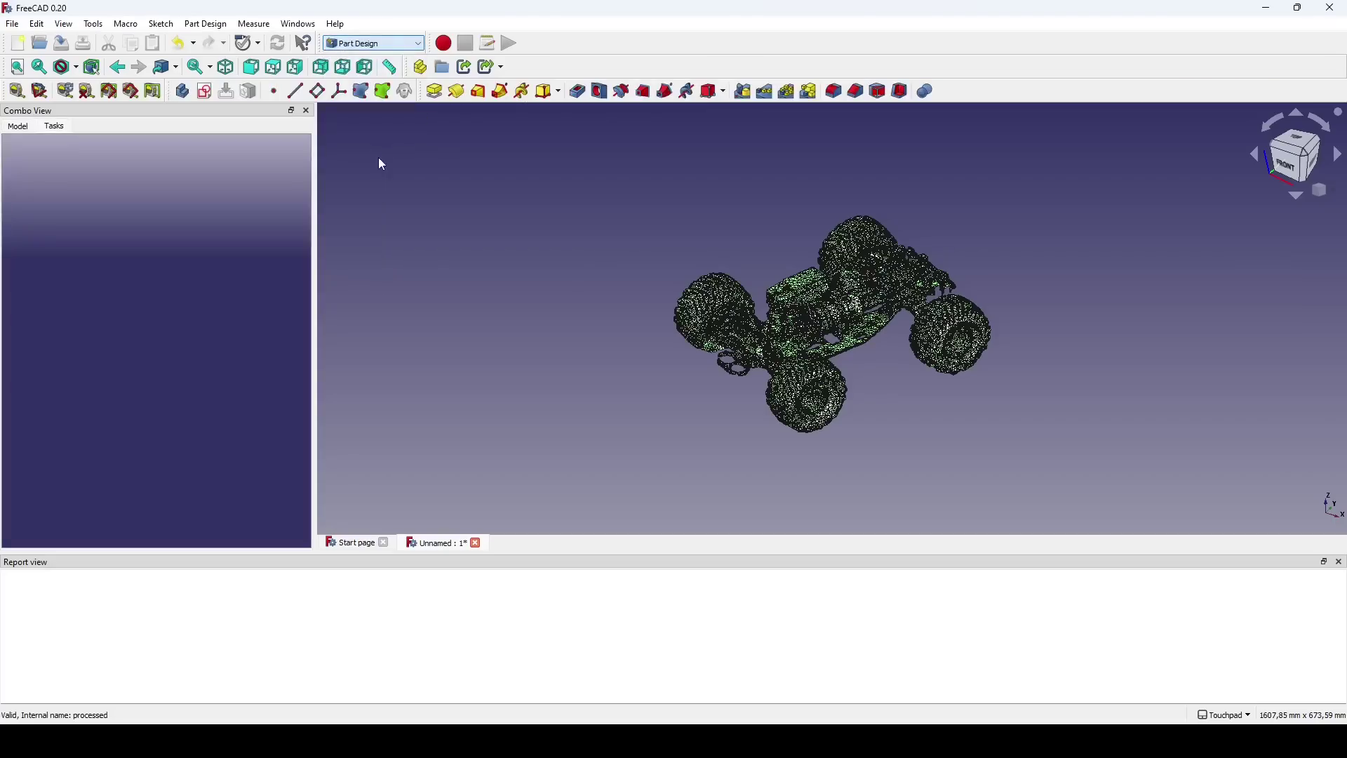
left_click(181, 98)
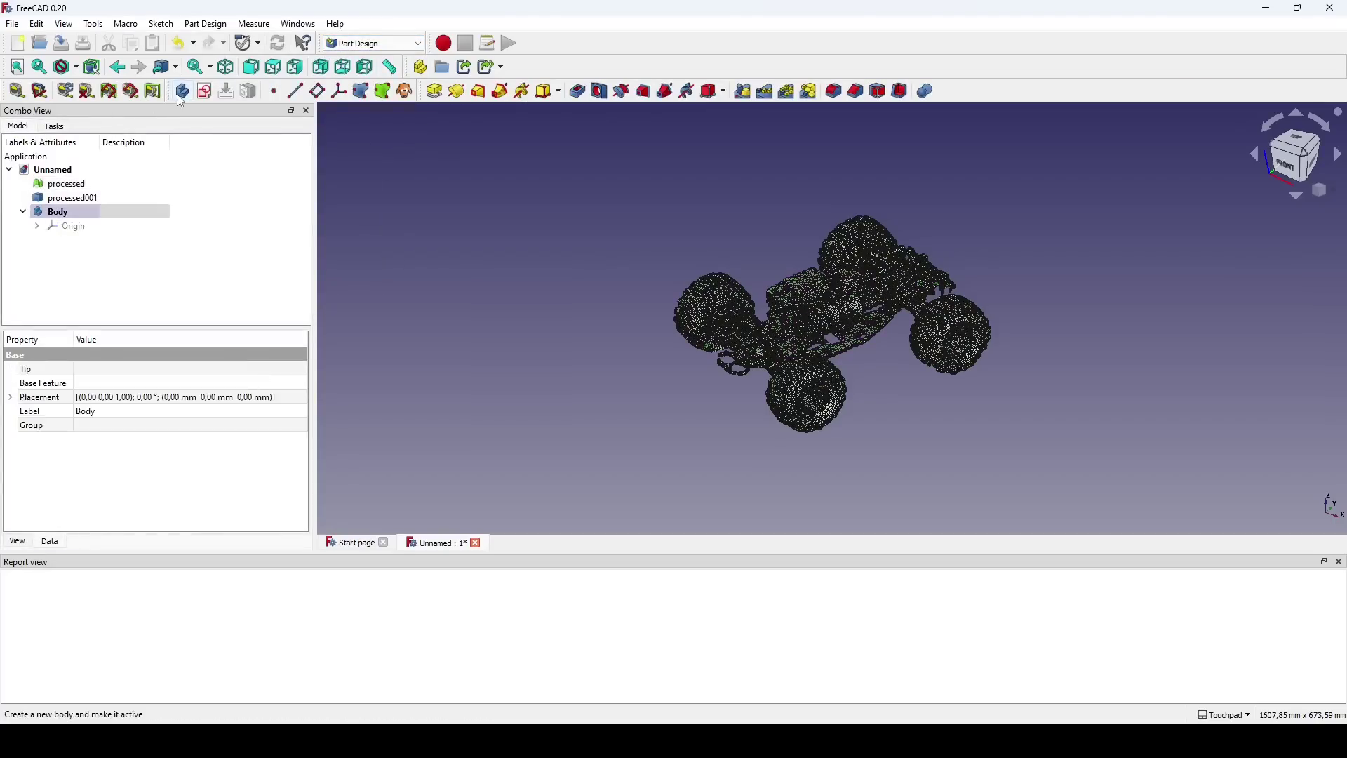
left_click(70, 198)
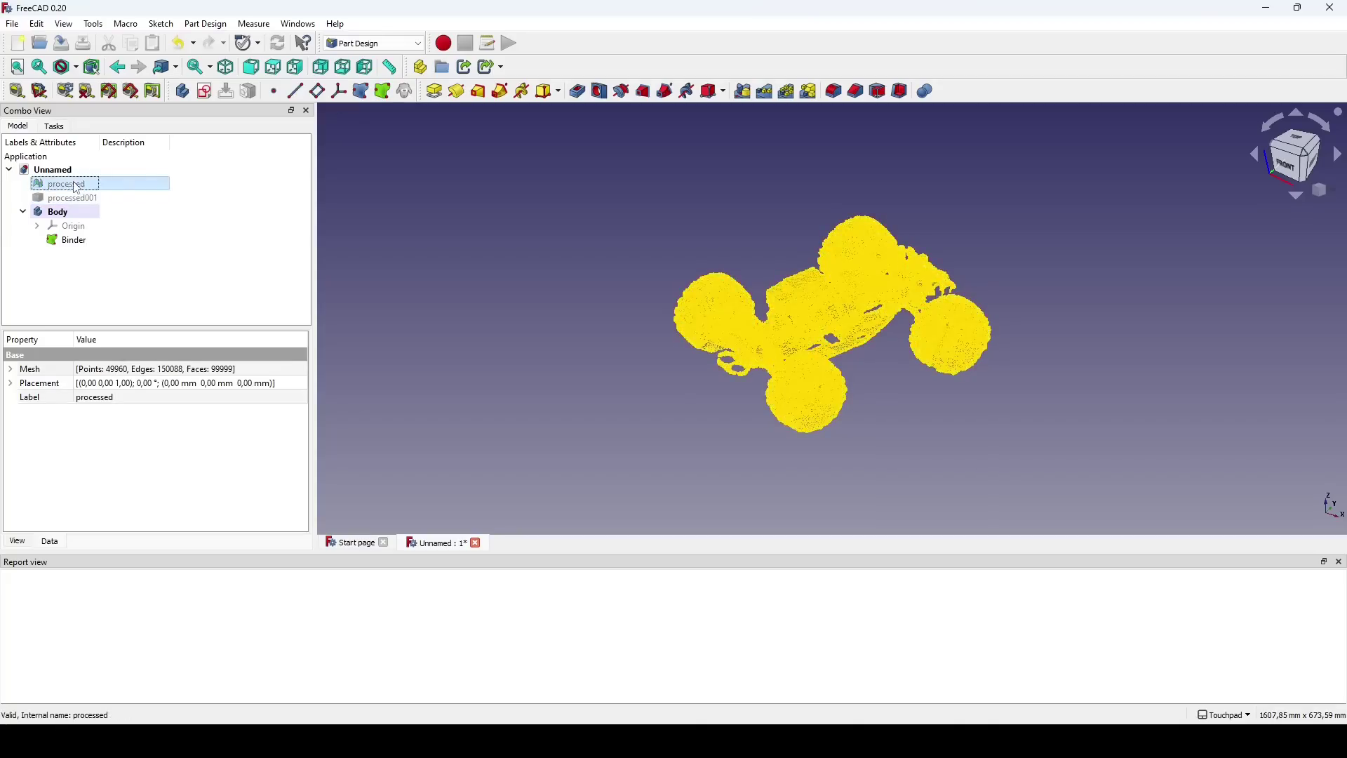
left_click(135, 275)
Change the binder's appearance to a white shape colour and a grey line colour
right_click(75, 240)
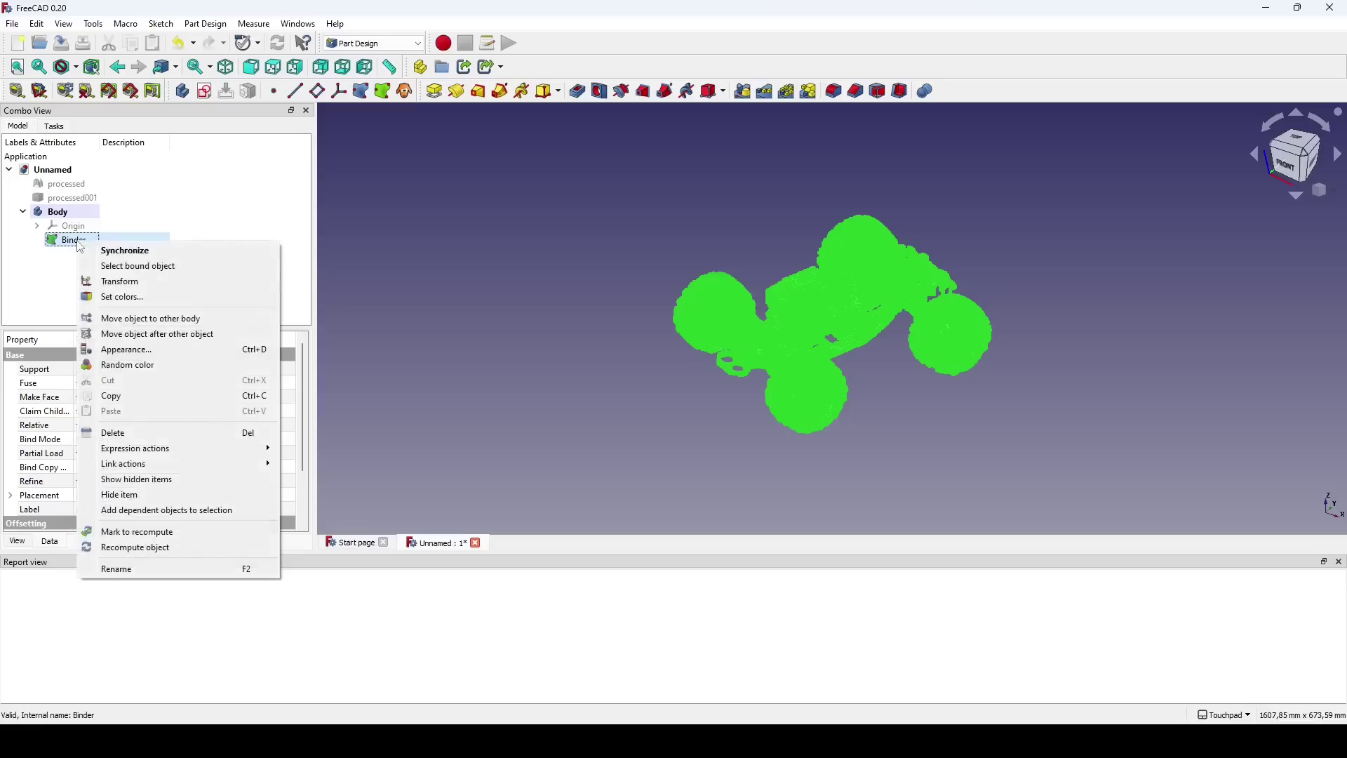
left_click(129, 349)
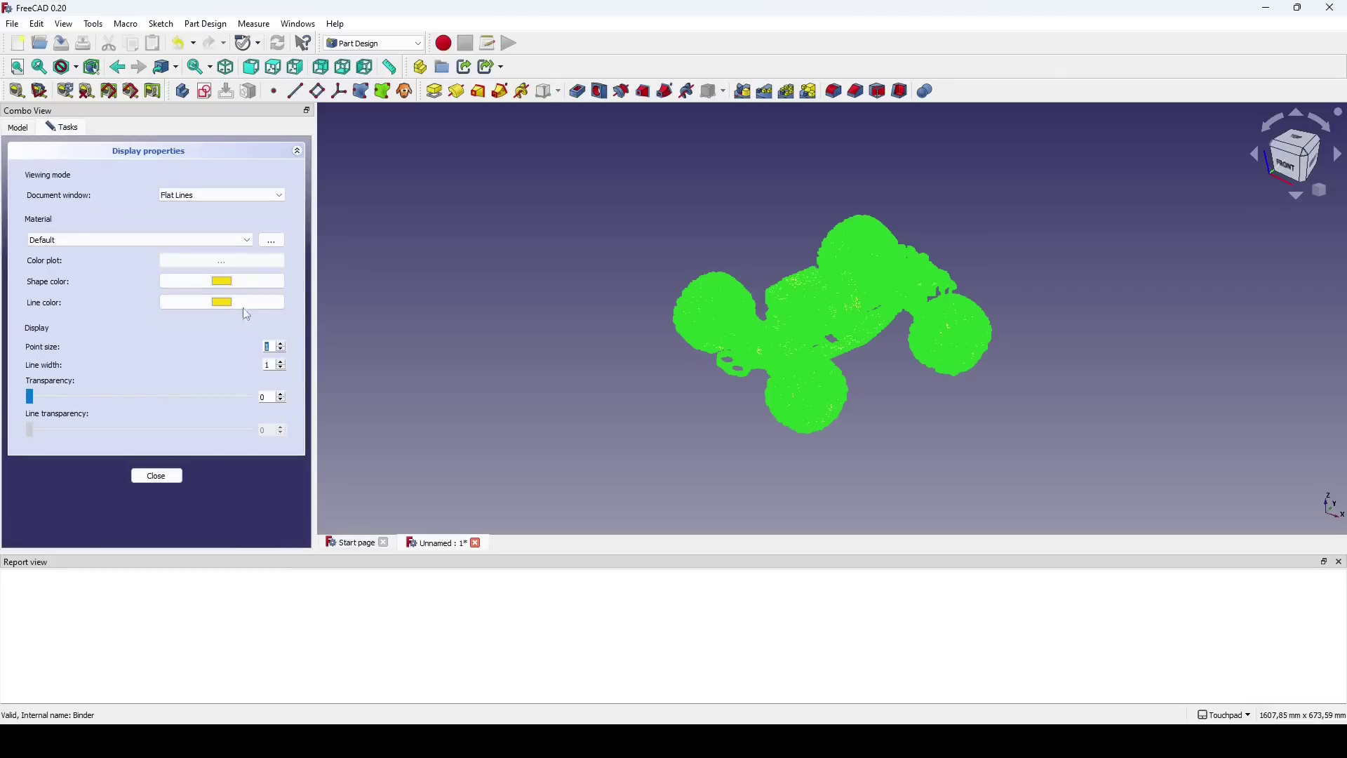
left_click(223, 281)
left_click(646, 349)
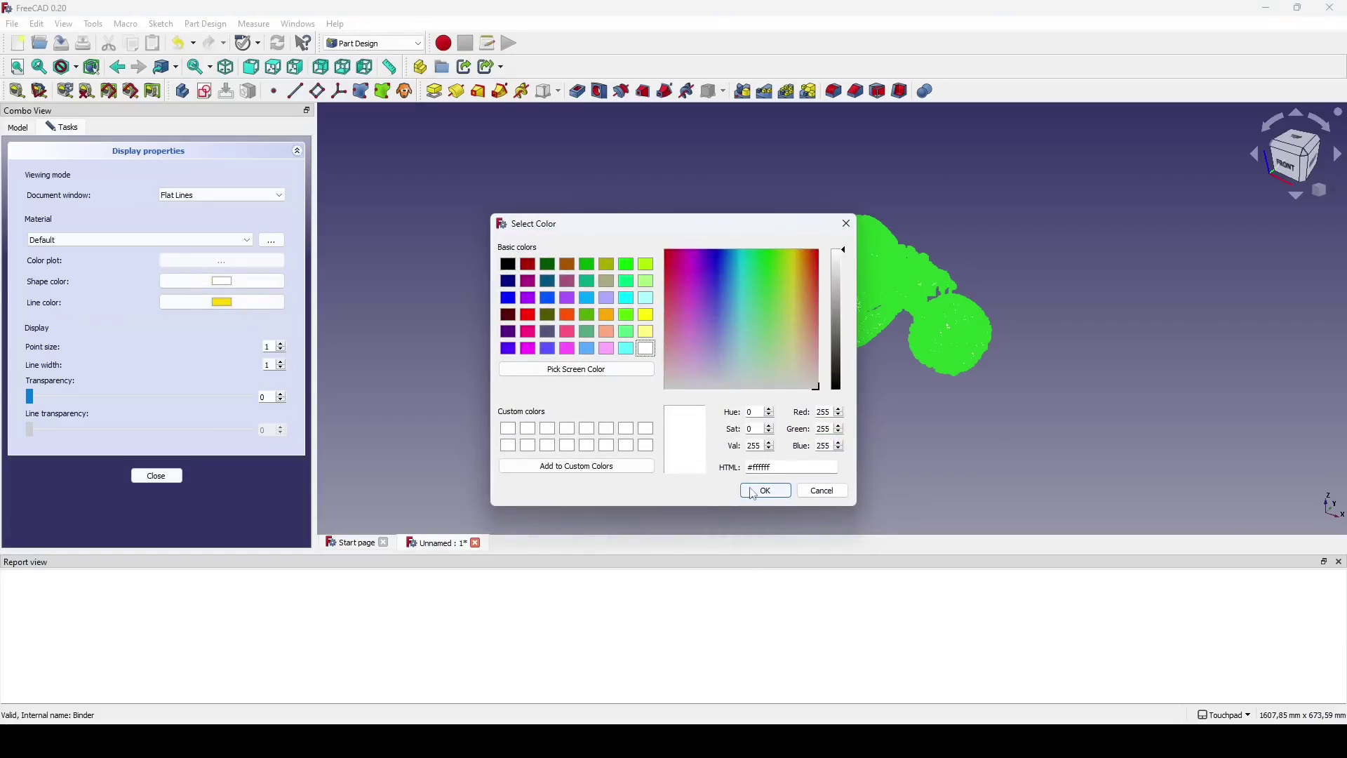
left_click(765, 490)
left_click(240, 303)
left_click(646, 350)
left_click(843, 320)
left_click(765, 490)
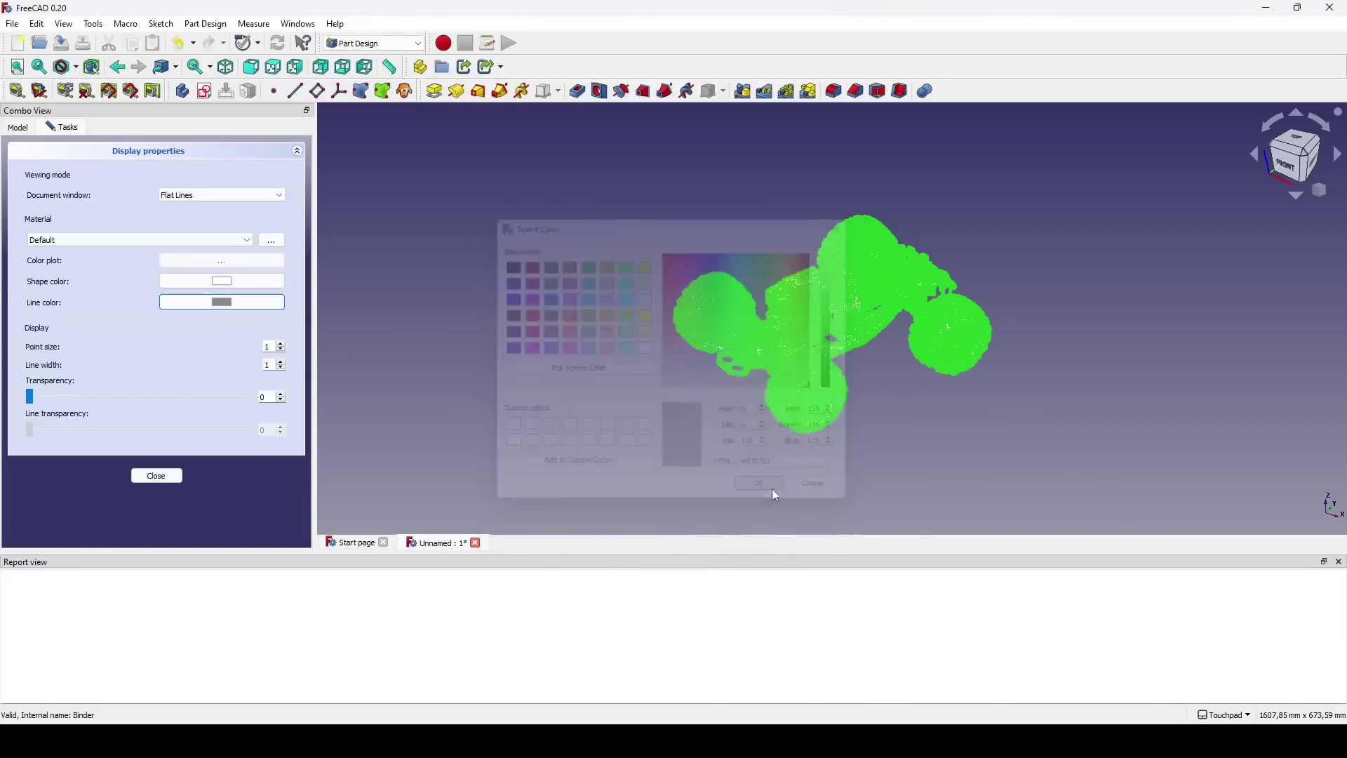
left_click(157, 476)
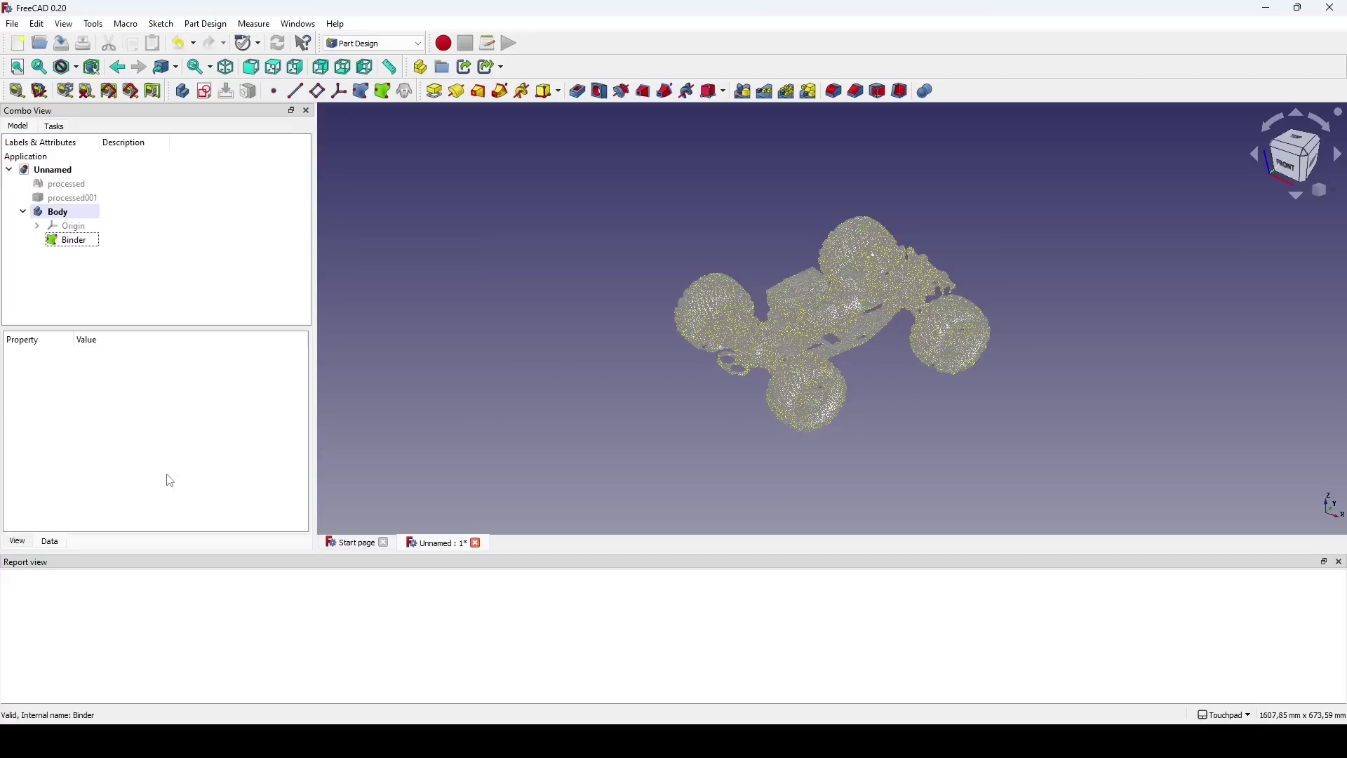
Start a datum plane and reference two mesh vertices spaced apart along one side of the flat chassis plate
left_click(320, 92)
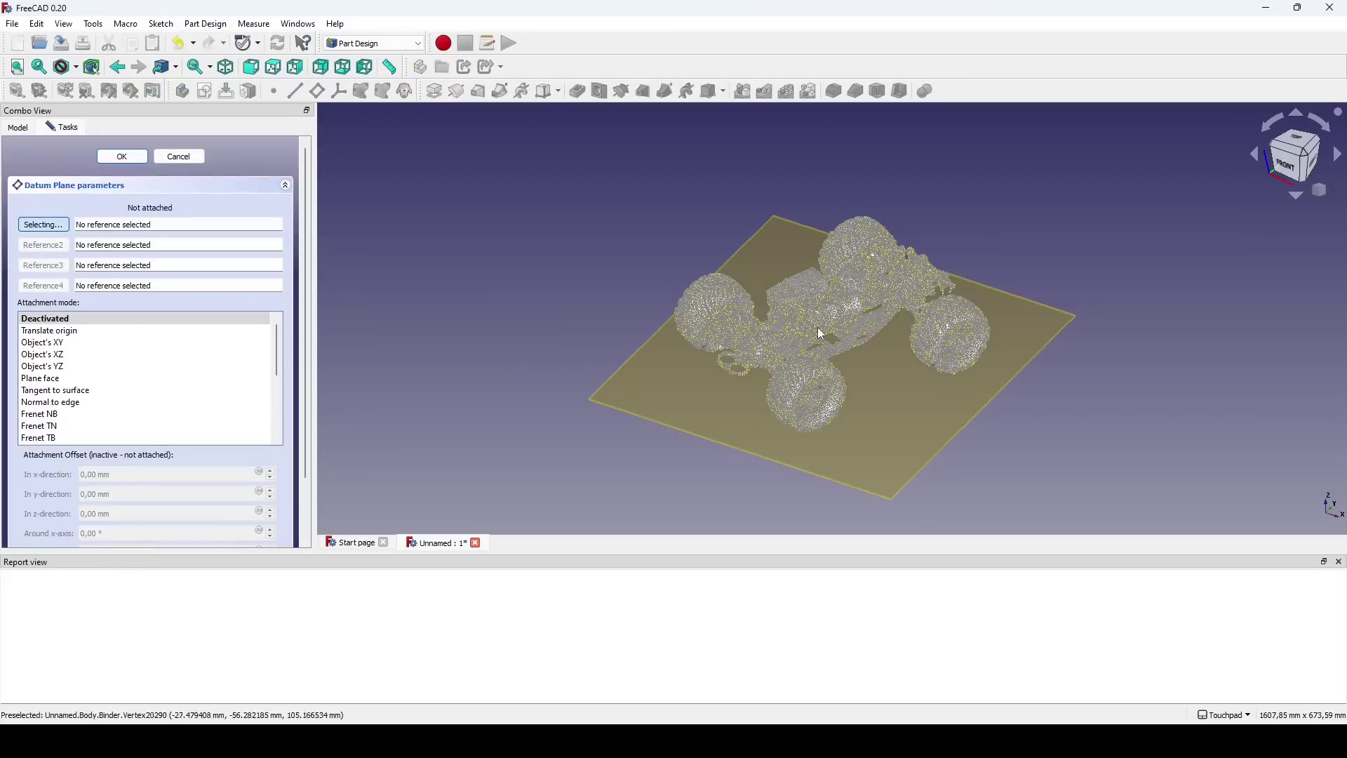
scroll(838, 330, "up", 15)
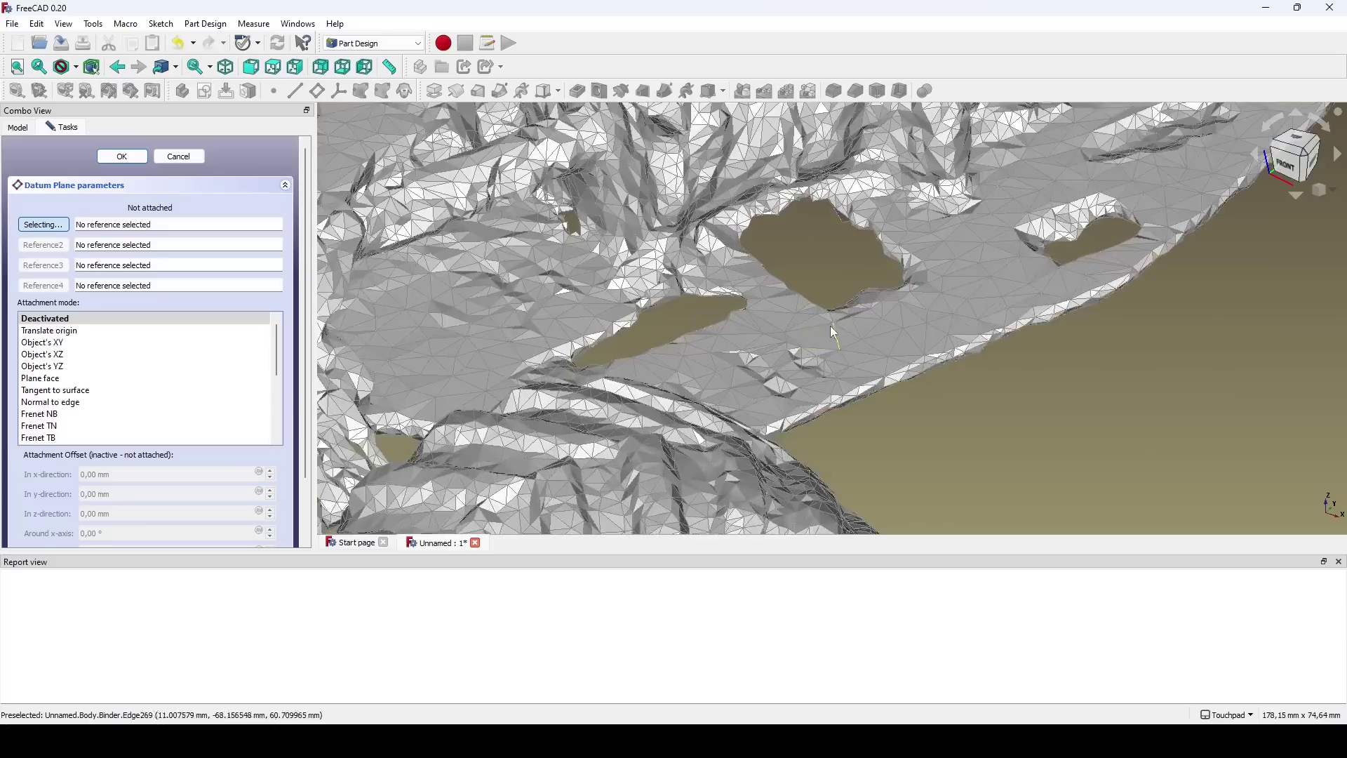
scroll(773, 331, "down", 4)
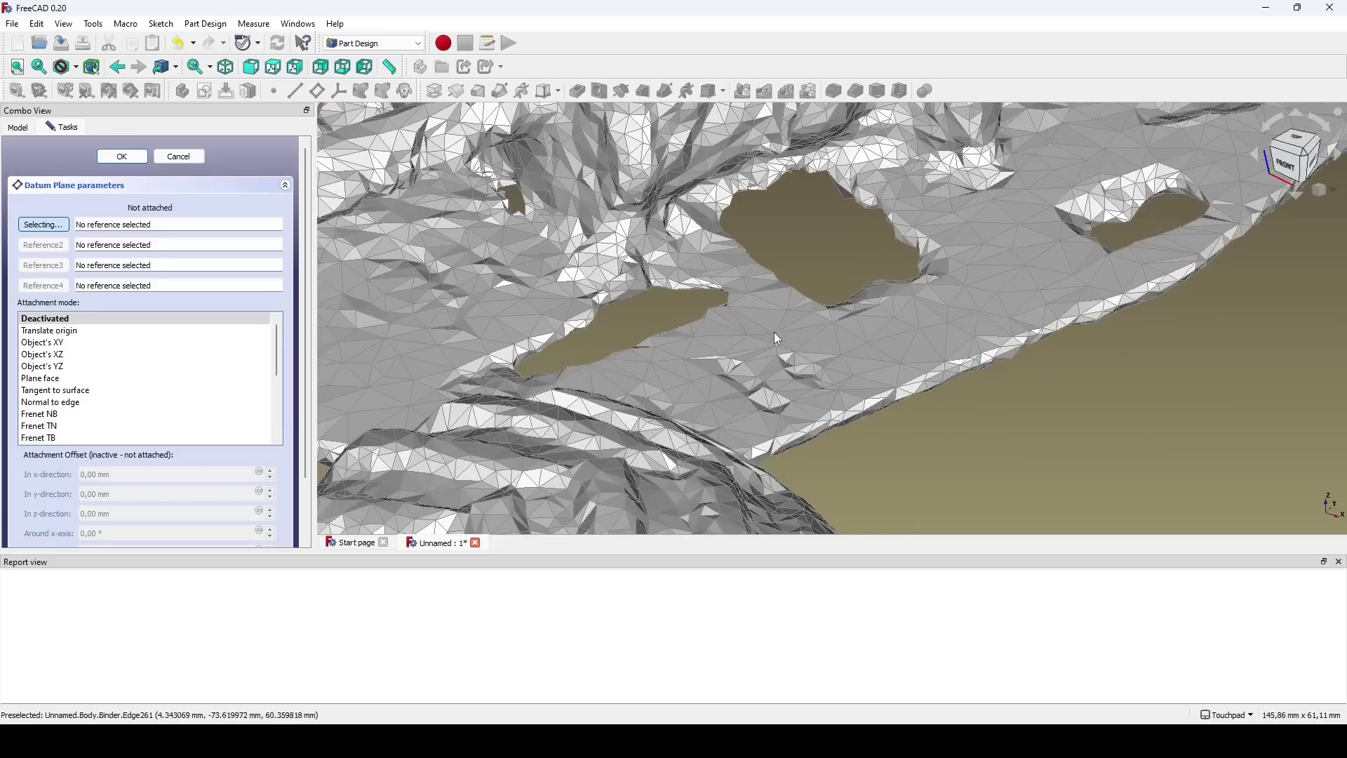
left_click(737, 389)
scroll(736, 387, "down", 5)
scroll(933, 254, "up", 10)
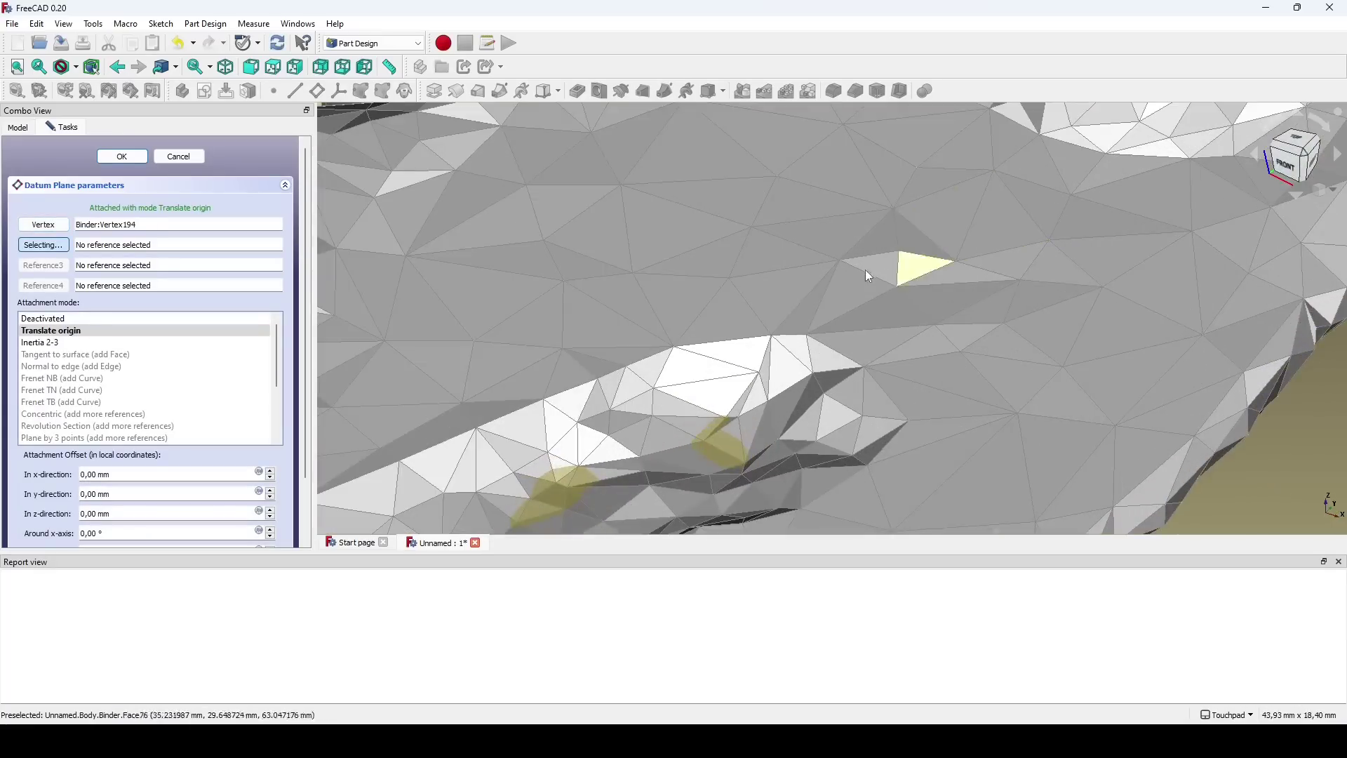
left_click(861, 319)
scroll(864, 318, "down", 12)
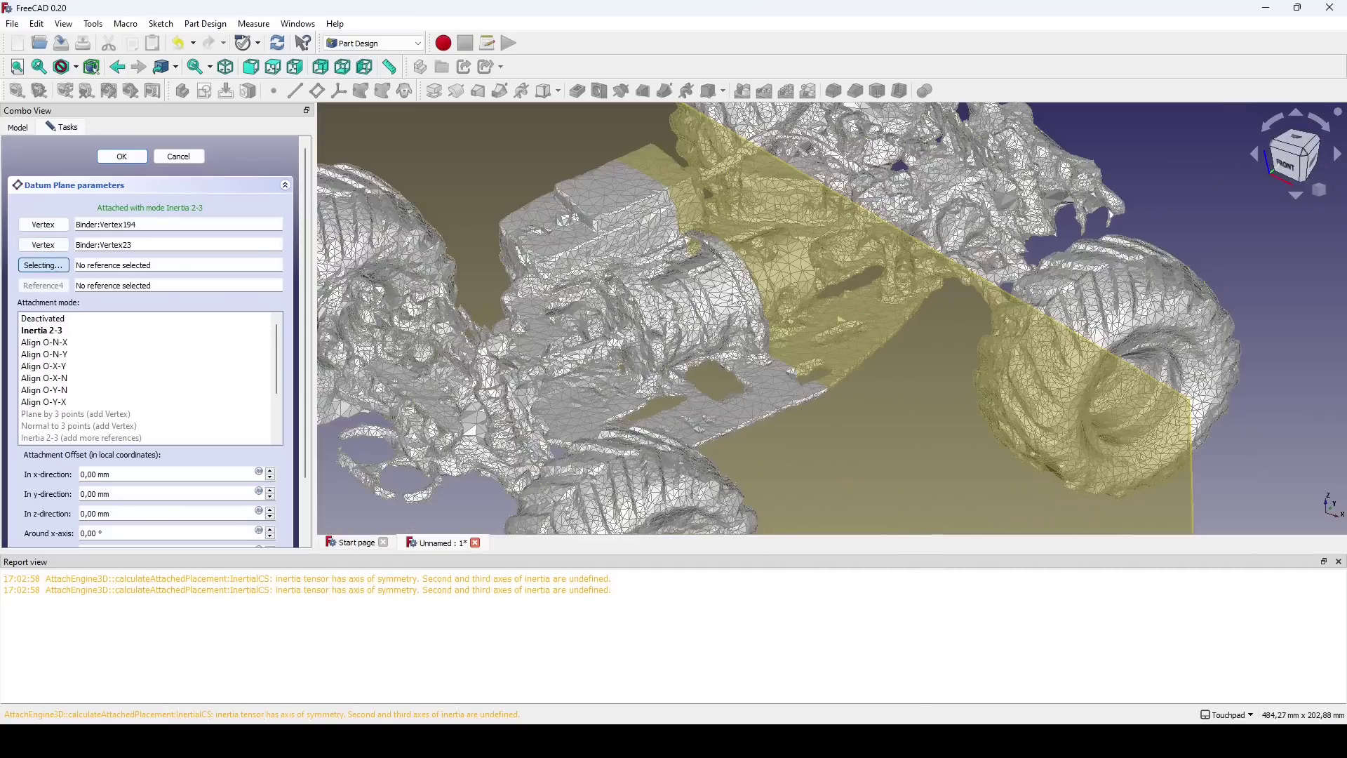
Add a third vertex on the opposite side of the chassis plate and accept the datum plane in Plane by 3 points mode
middle_click_drag(656, 268, 900, 291)
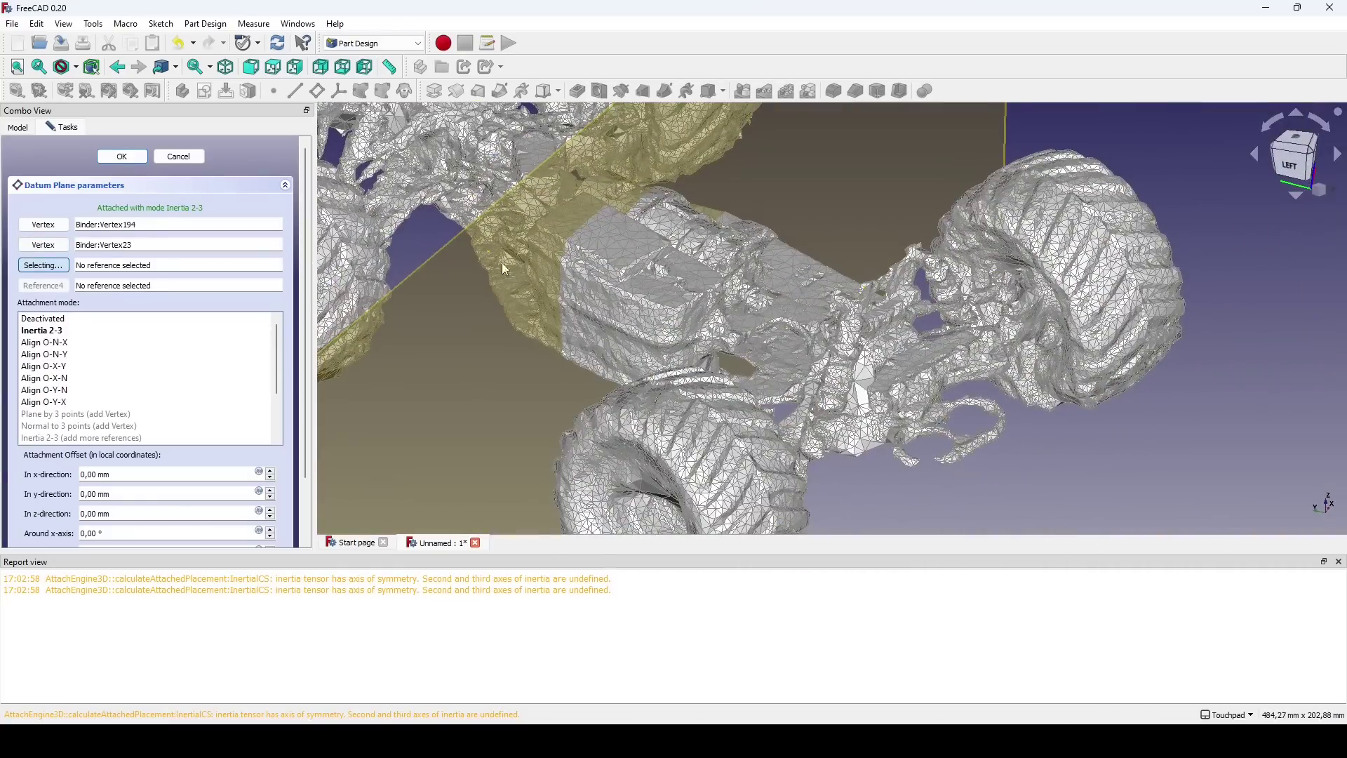
middle_click_drag(505, 269, 554, 272)
scroll(554, 271, "up", 11)
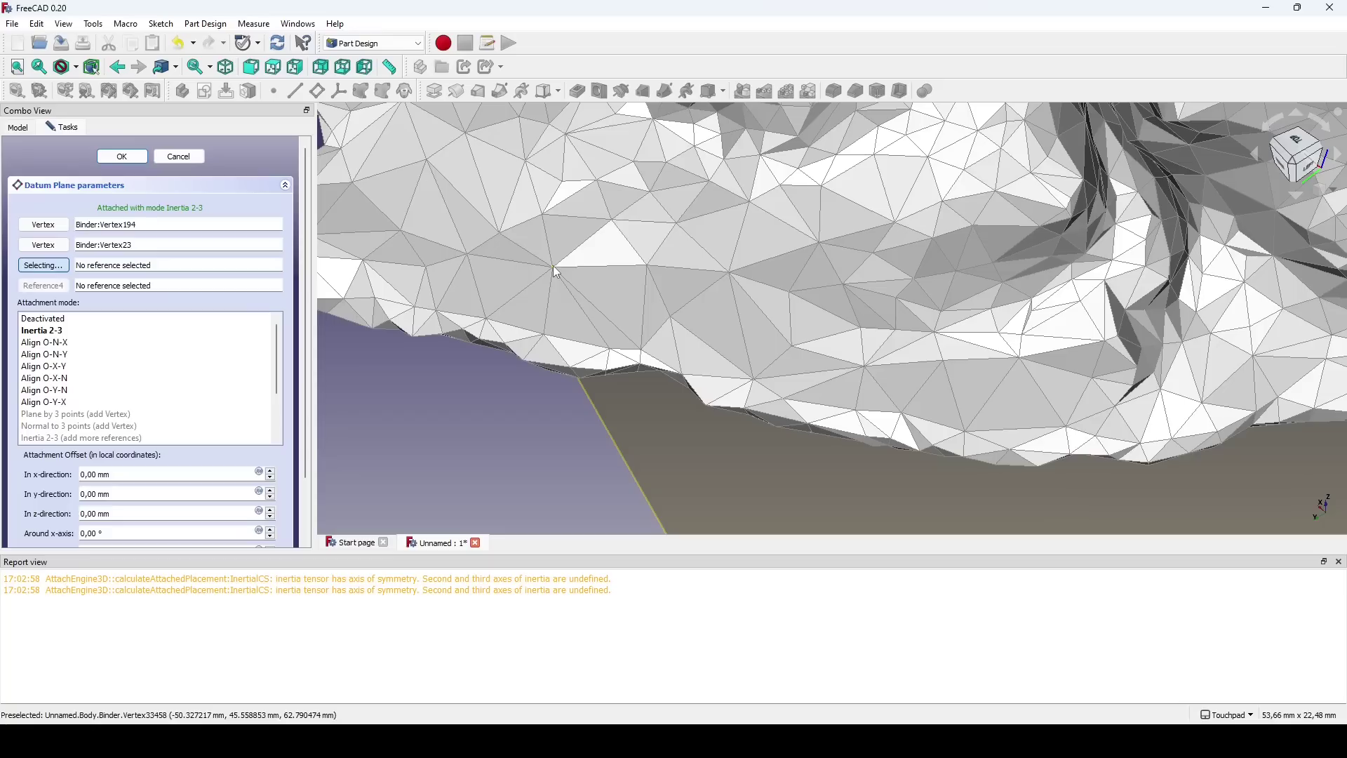
left_click(553, 266)
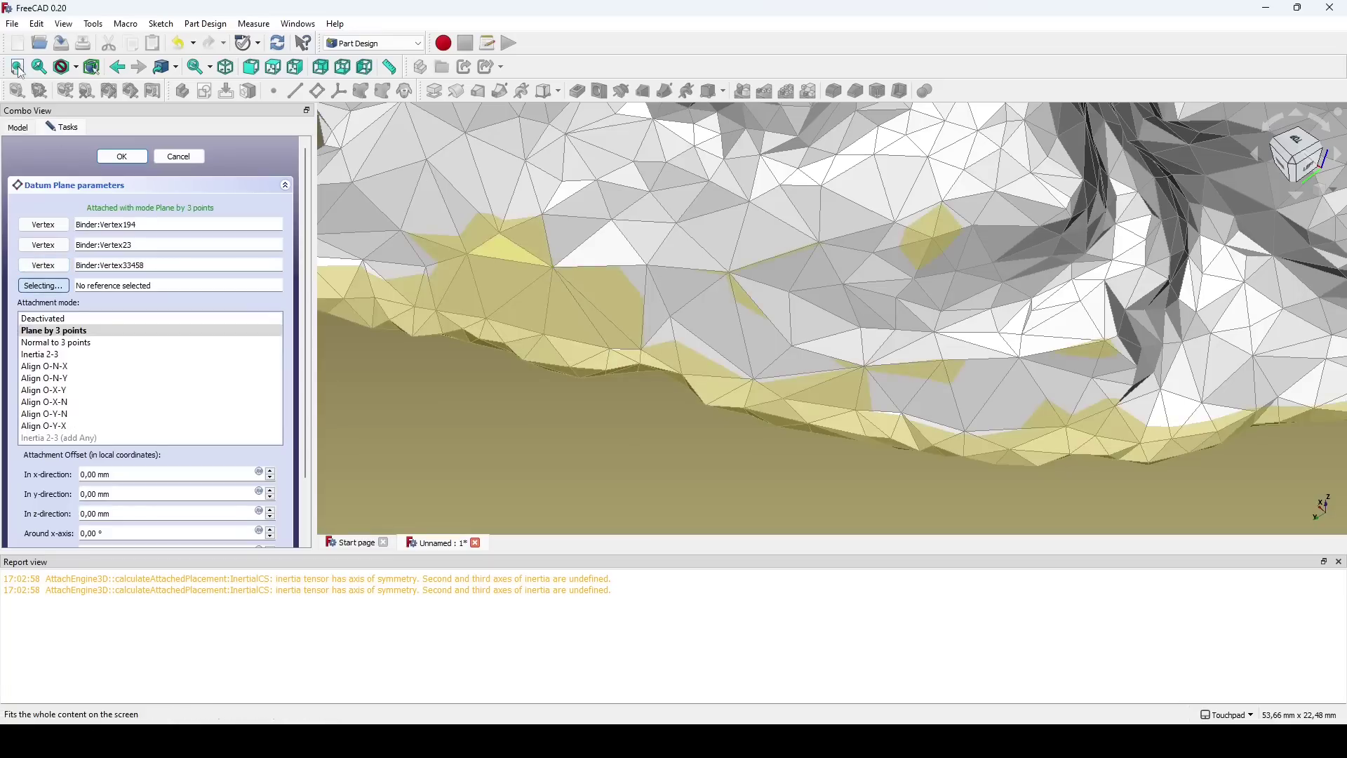
key("v")
key("f")
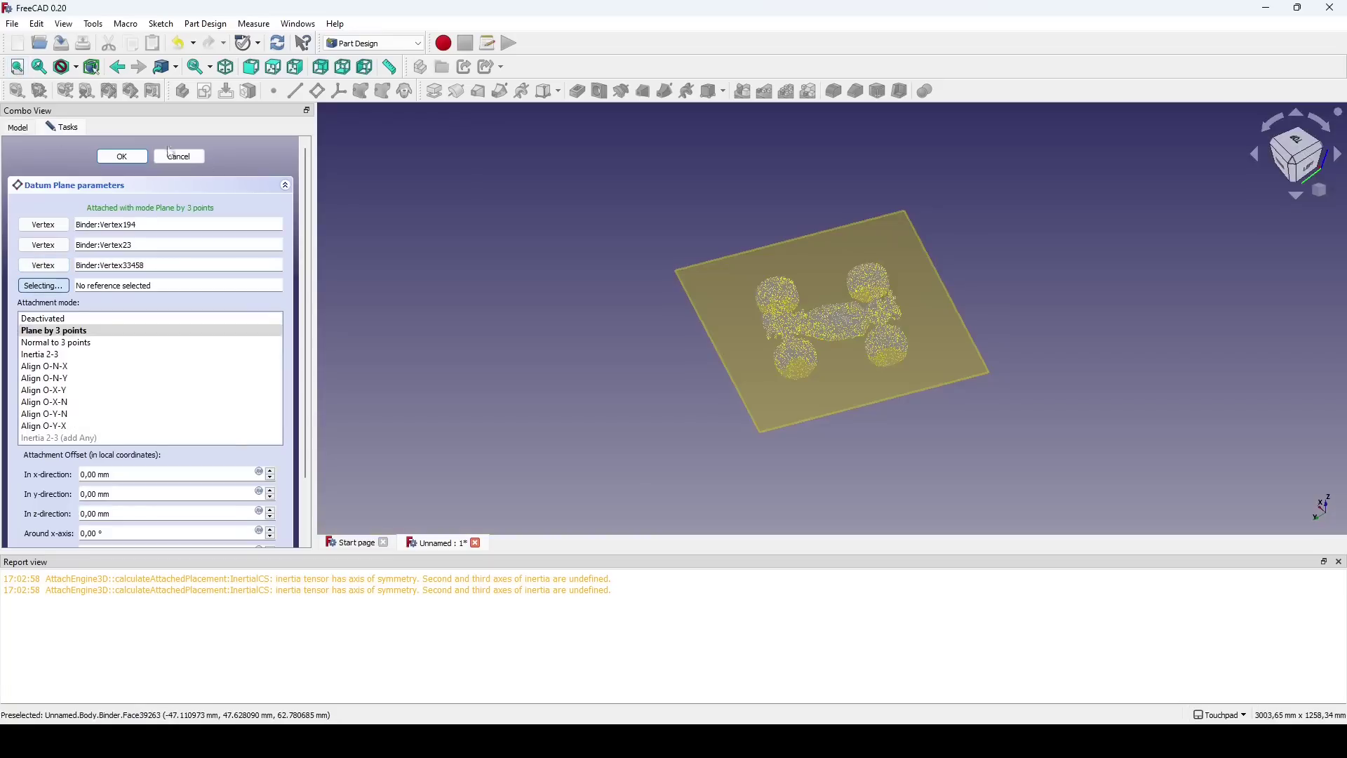
left_click(115, 160)
Create a sketch on the datum plane and show the car in section view
left_click(738, 316)
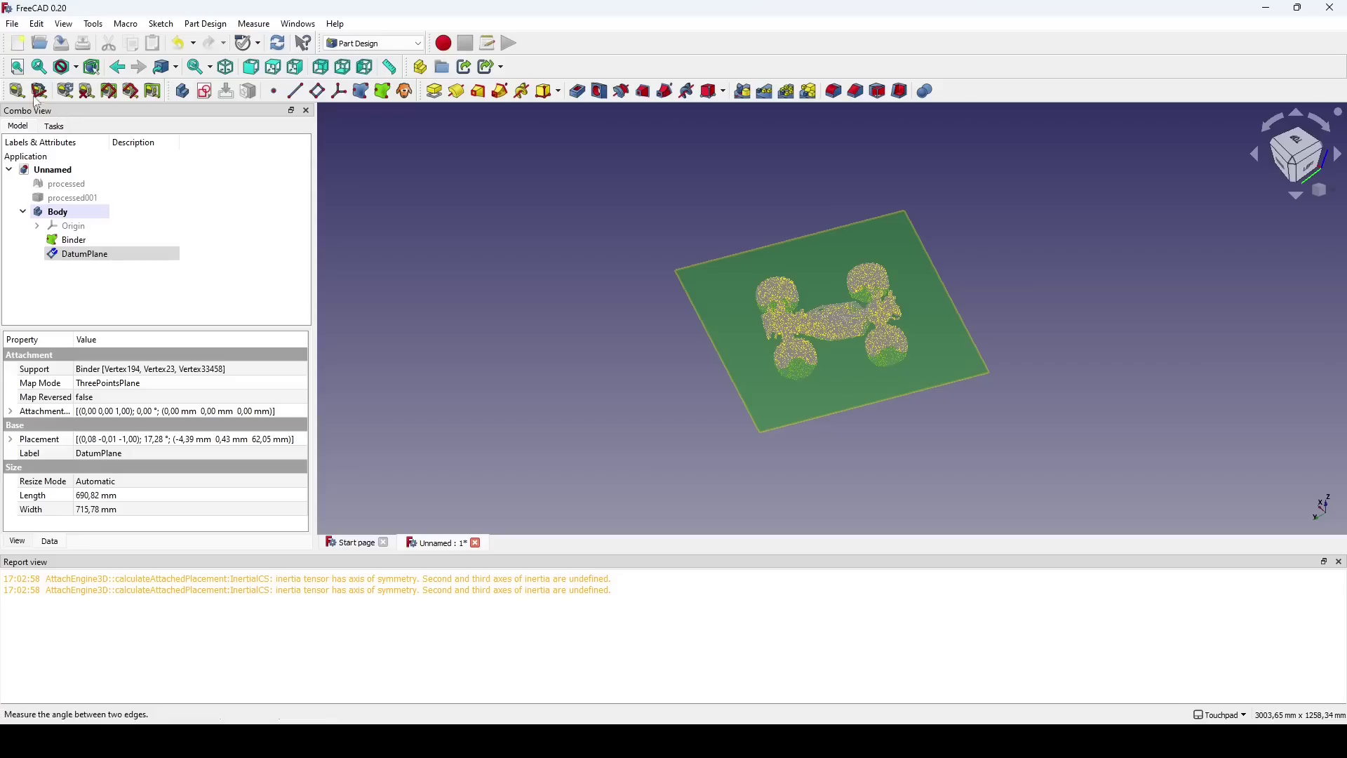
left_click(205, 90)
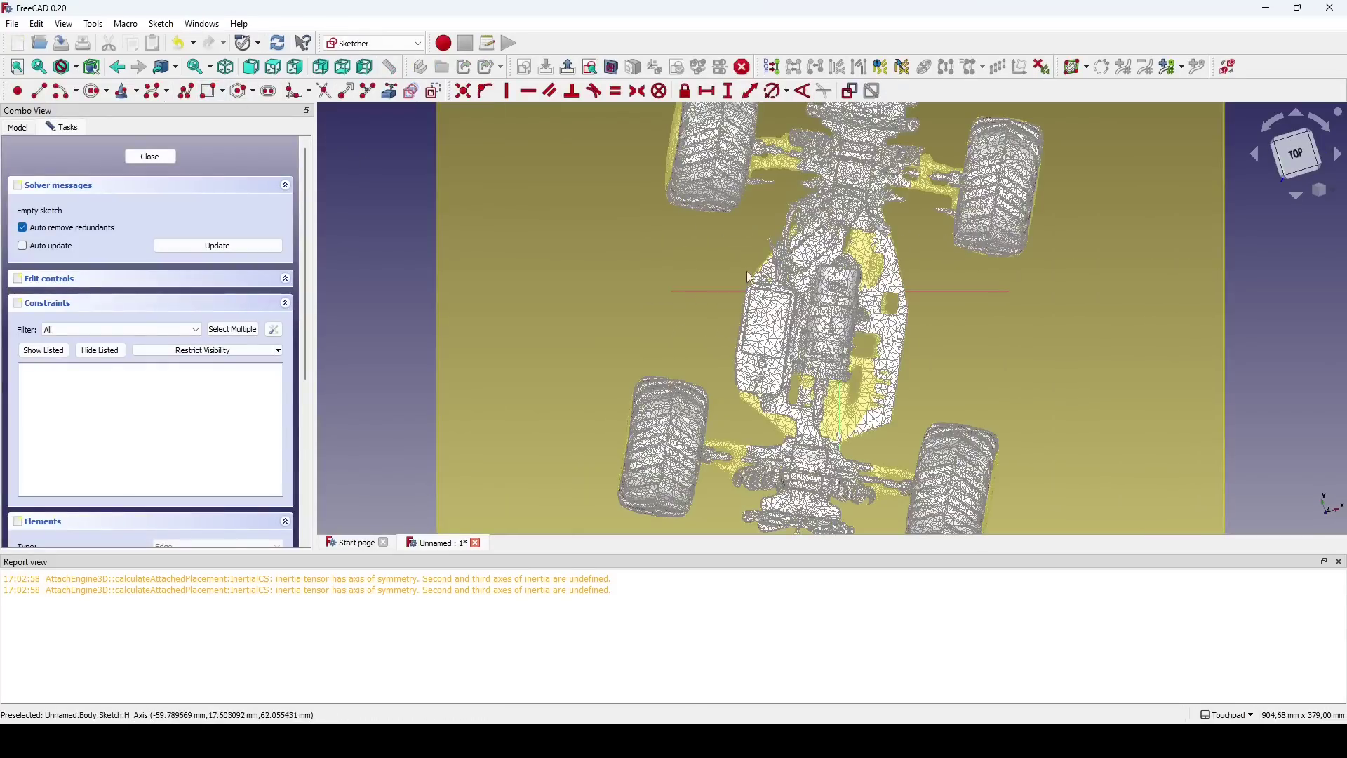
left_click(610, 68)
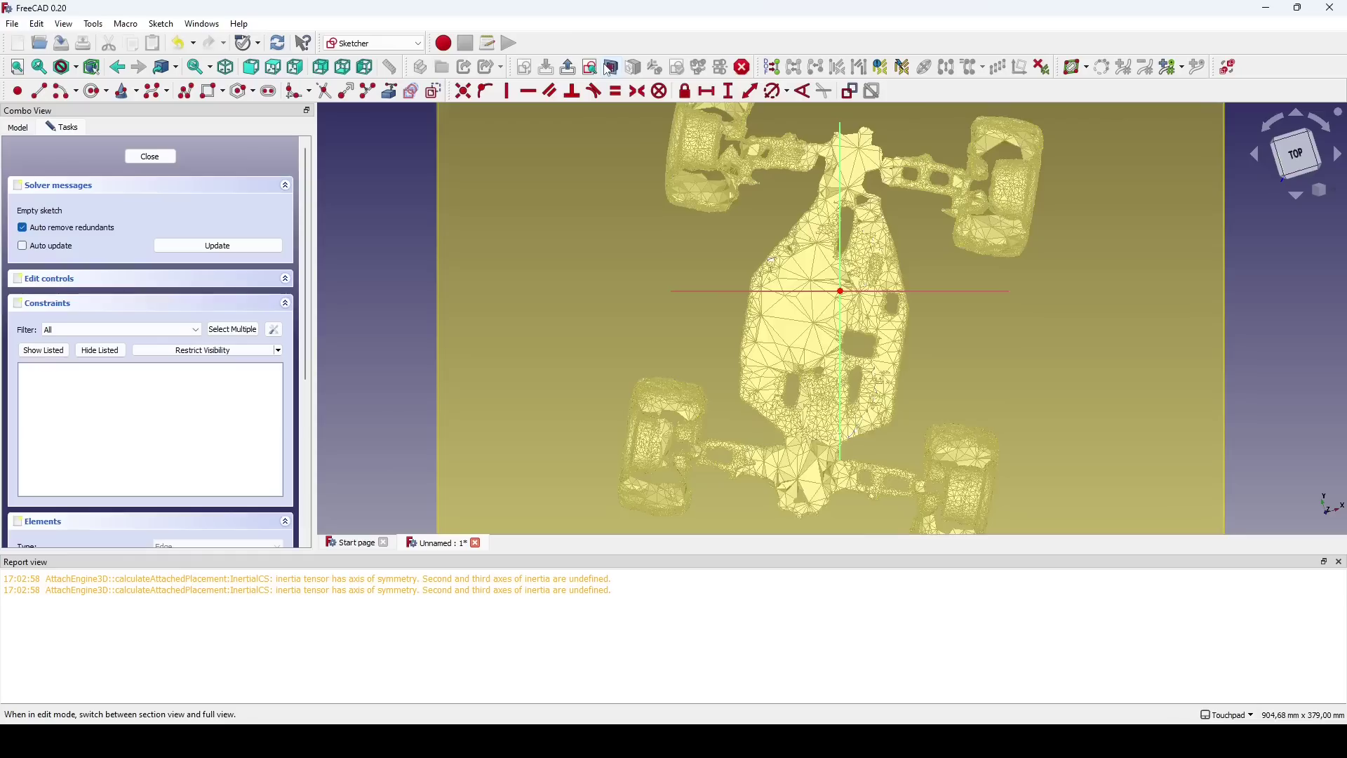
Trace the chassis plate's sectioned outline with a closed polyline of straight segments around its corners, and finish the sketch
key("g")
key("l")
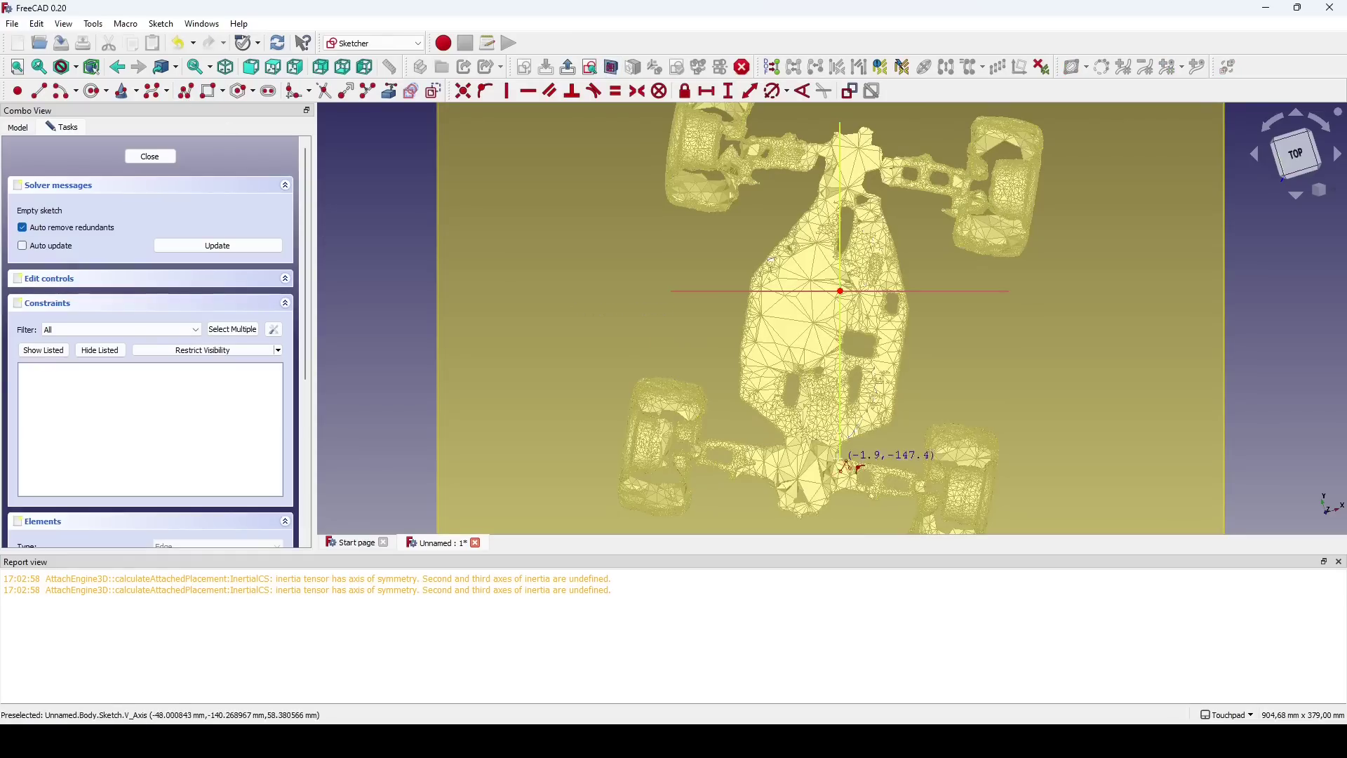
scroll(848, 435, "up", 5)
left_click(832, 379)
scroll(1065, 281, "down", 5)
scroll(1067, 301, "up", 5)
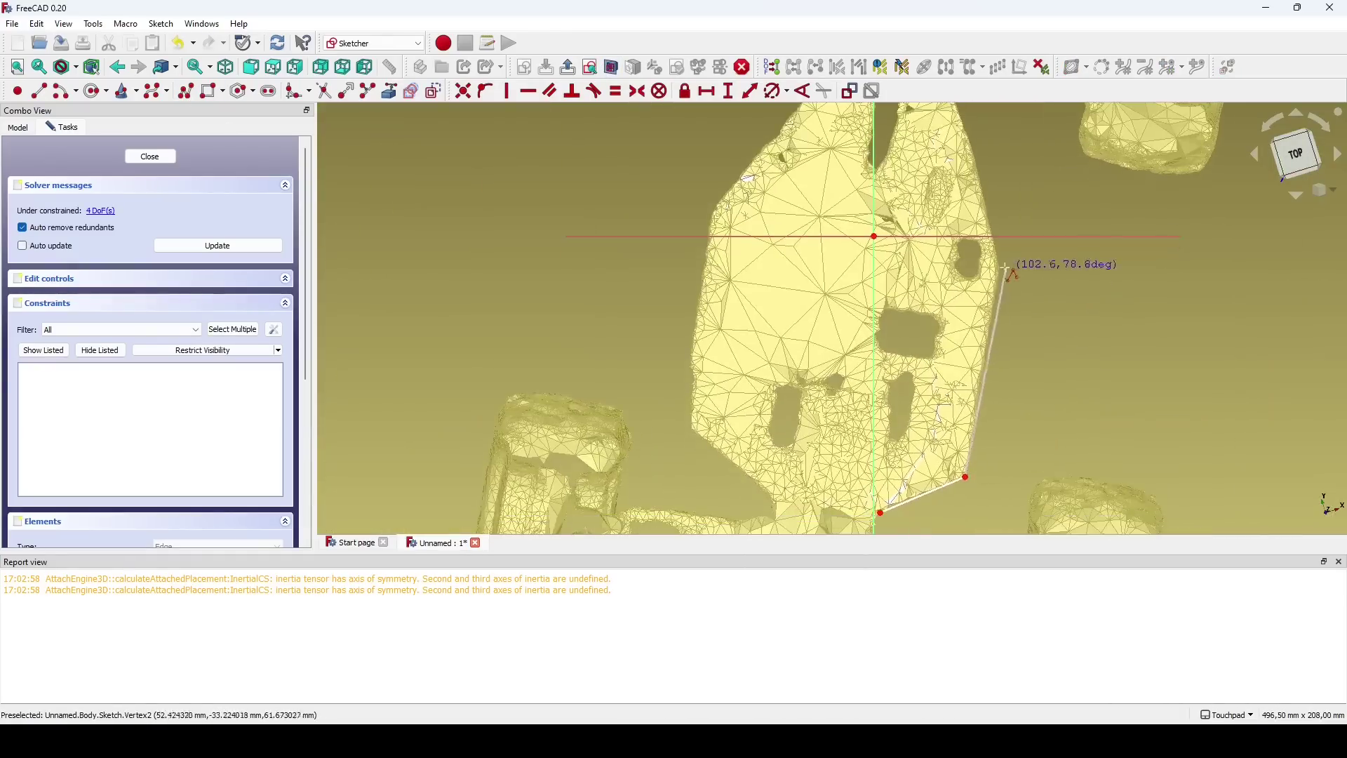
left_click(978, 271)
scroll(929, 250, "up", 2)
scroll(930, 250, "up", 3)
left_click(933, 258)
left_click(930, 199)
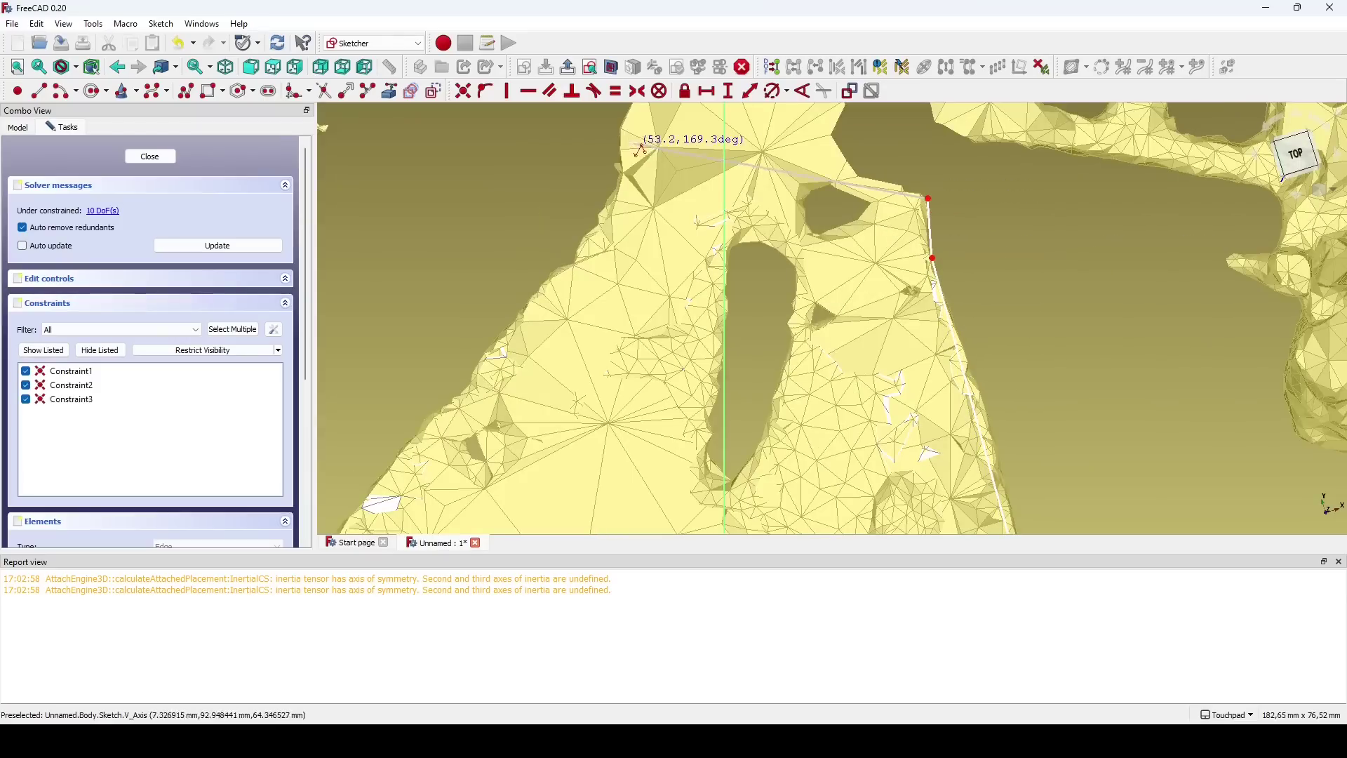
left_click(637, 139)
left_click(615, 192)
scroll(643, 229, "down", 3)
scroll(505, 266, "up", 3)
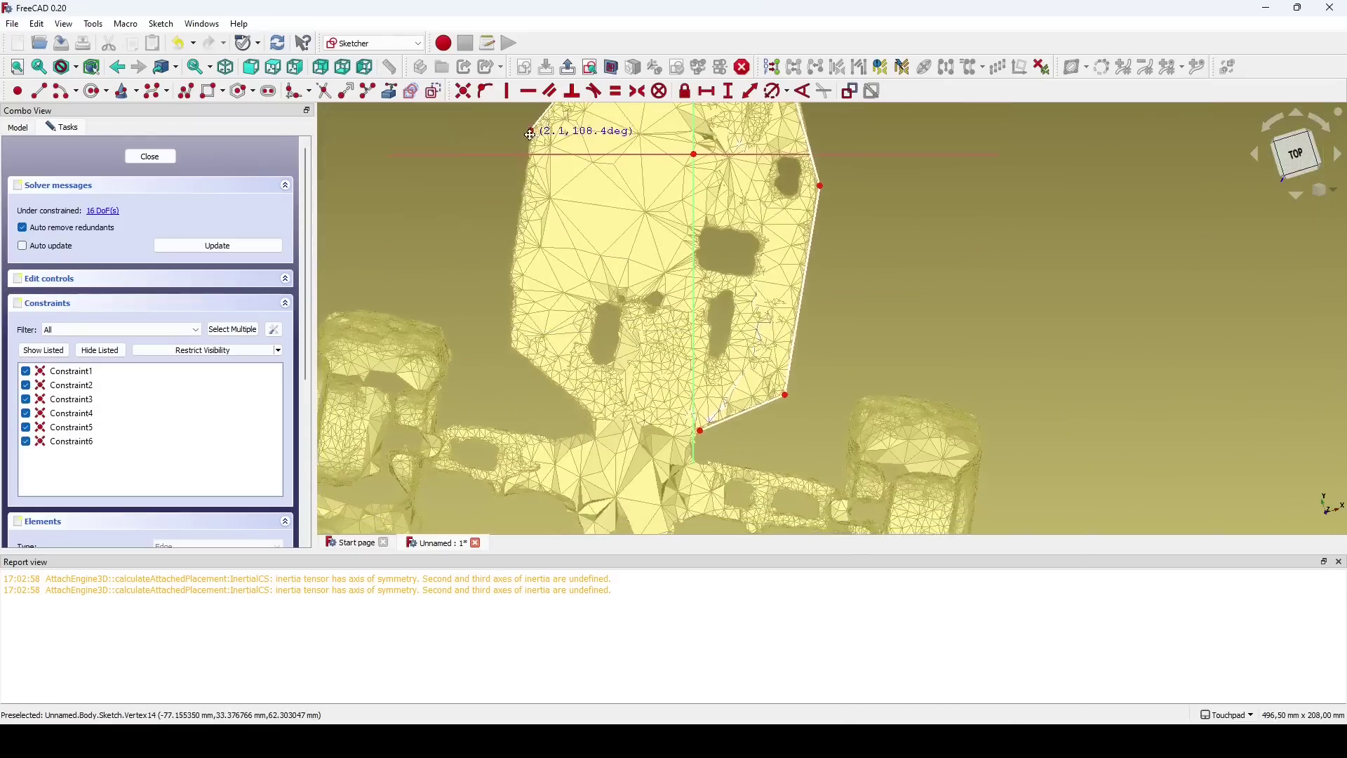
left_click(531, 131)
left_click(511, 344)
left_click(595, 419)
left_click(696, 441)
left_click(150, 156)
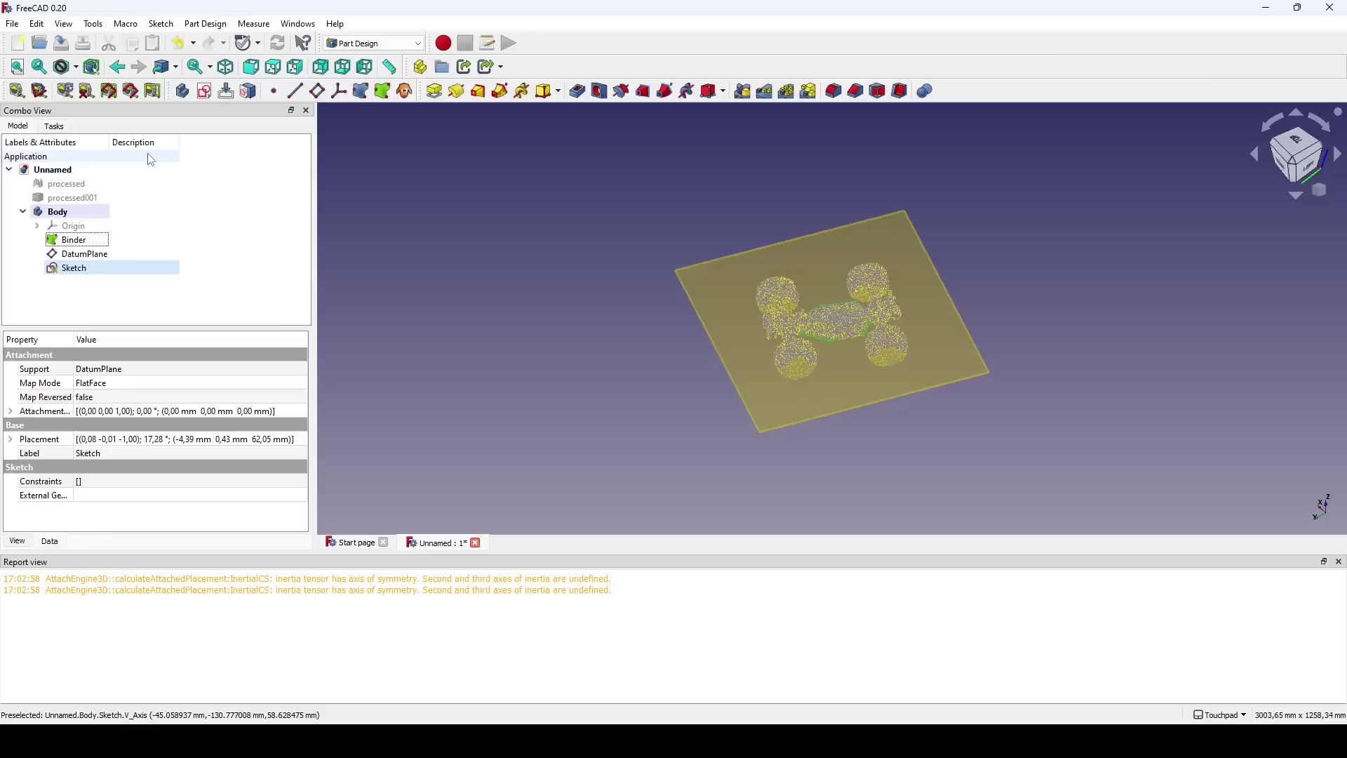
Hide the binder and the datum plane so only the chassis outline sketch is displayed
scroll(849, 331, "down", 2)
scroll(849, 331, "up", 6)
left_click(74, 240)
key("space")
left_click(83, 254)
key("space")
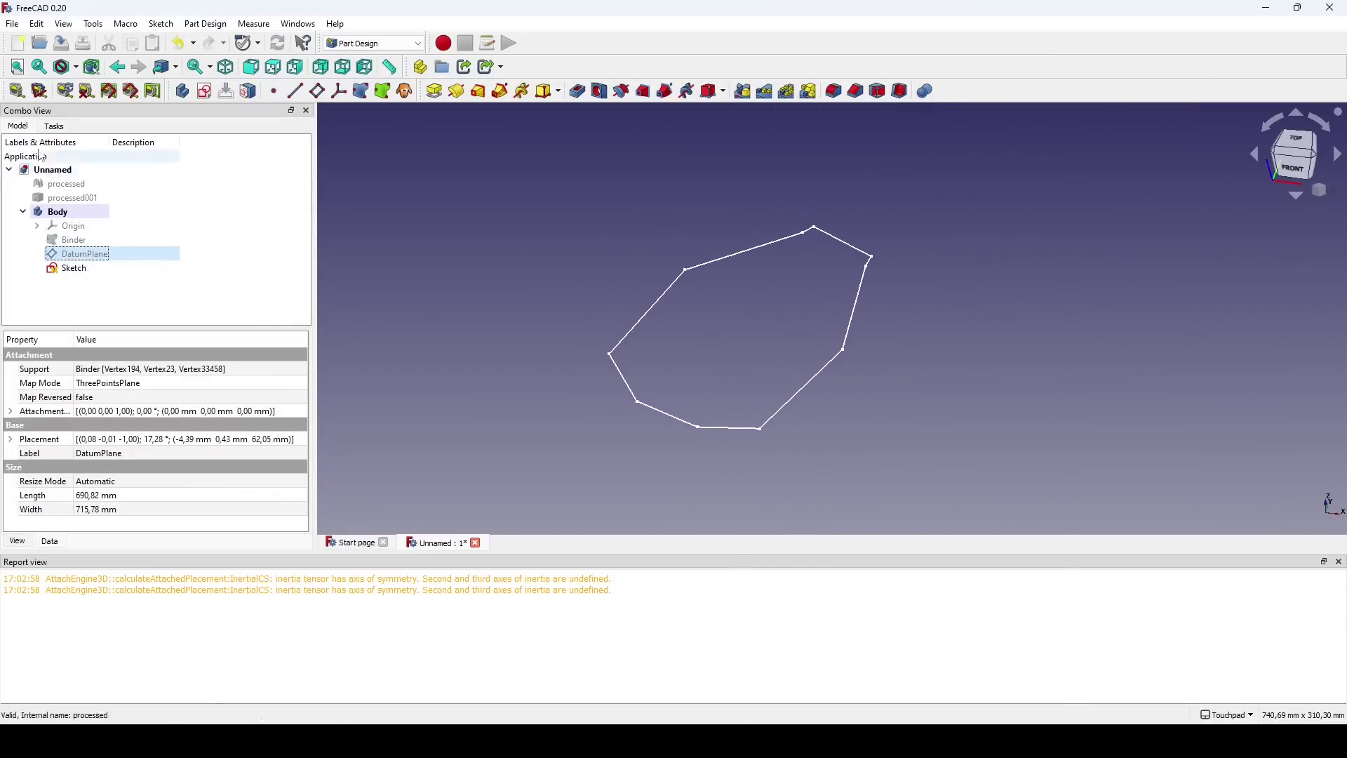
Measure the linear distance between two opposite corner points across the wide end of the chassis outline
left_click(16, 91)
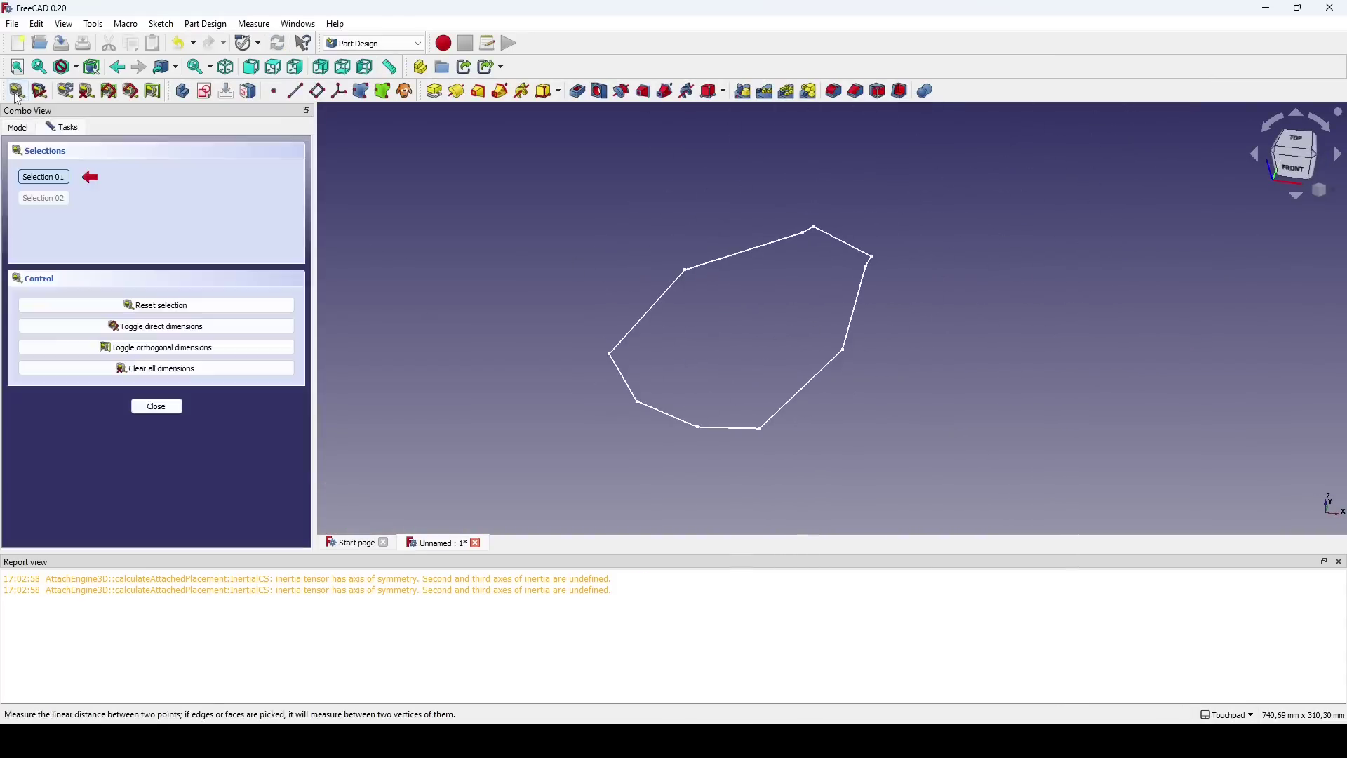
left_click(610, 356)
left_click(762, 430)
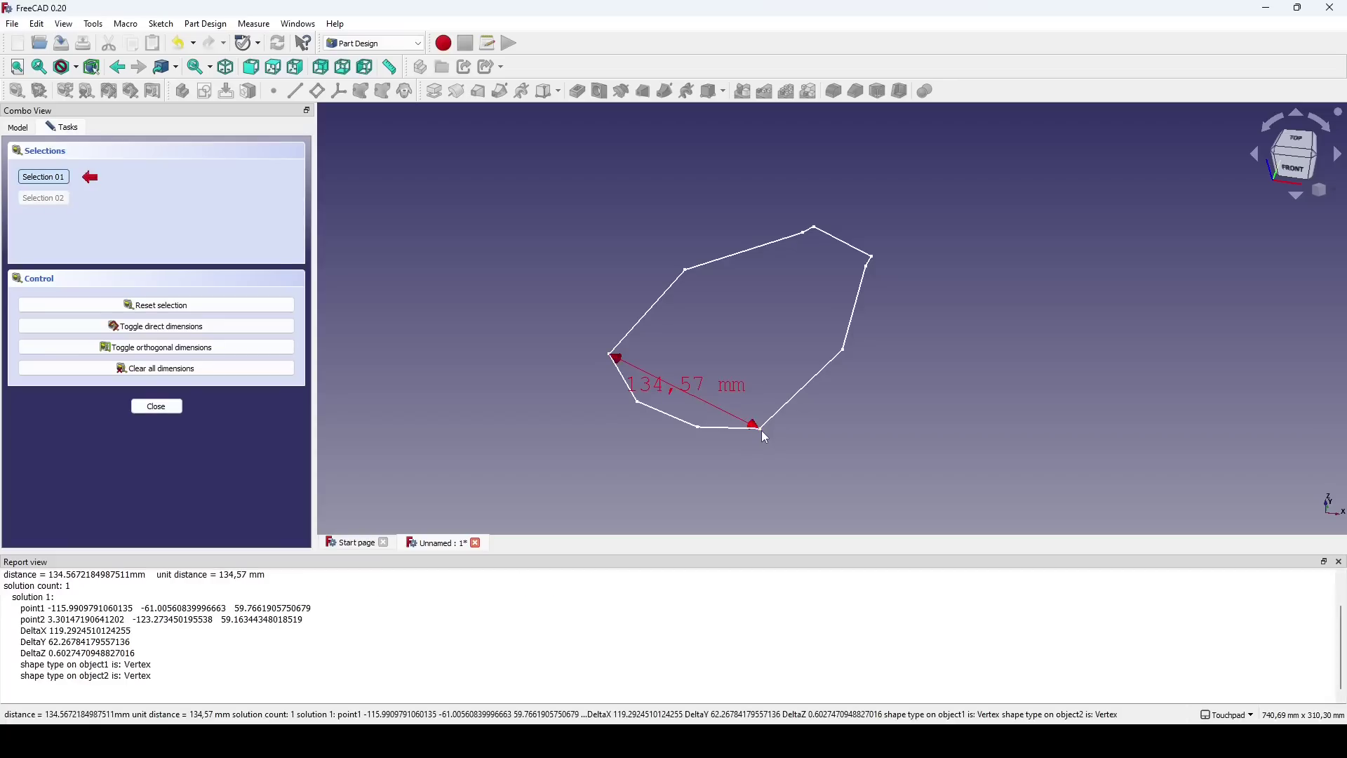
left_click(156, 407)
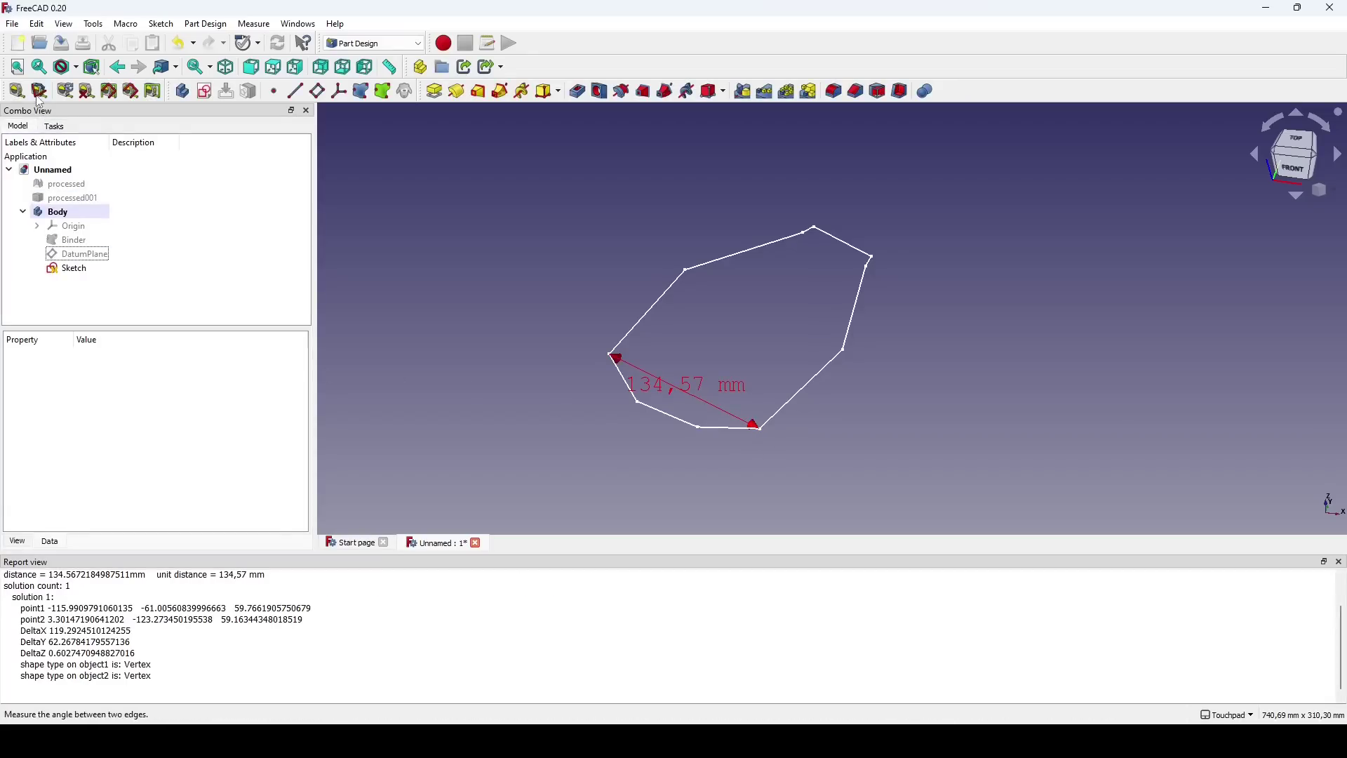
Measure the angle between the two long slanted side edges that converge toward the narrow end of the chassis outline
left_click(709, 263)
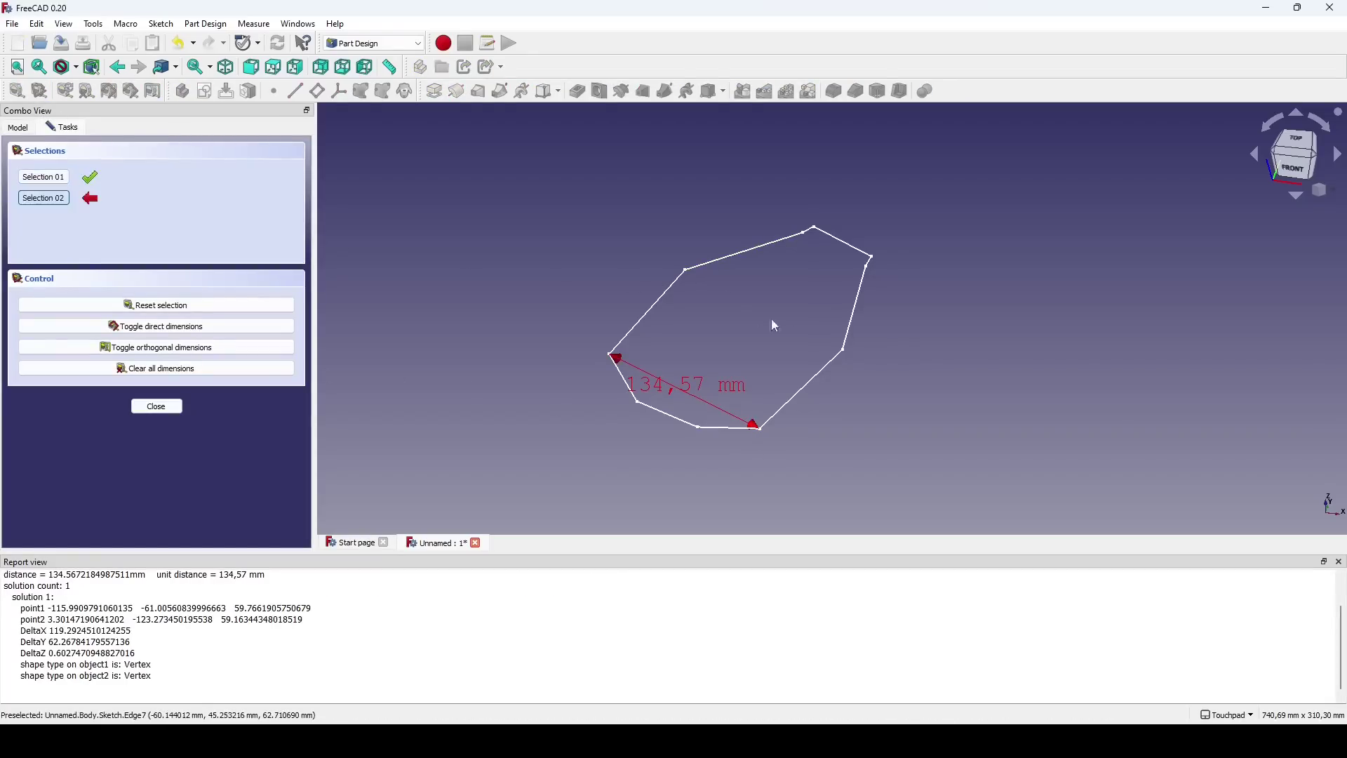
left_click(852, 344)
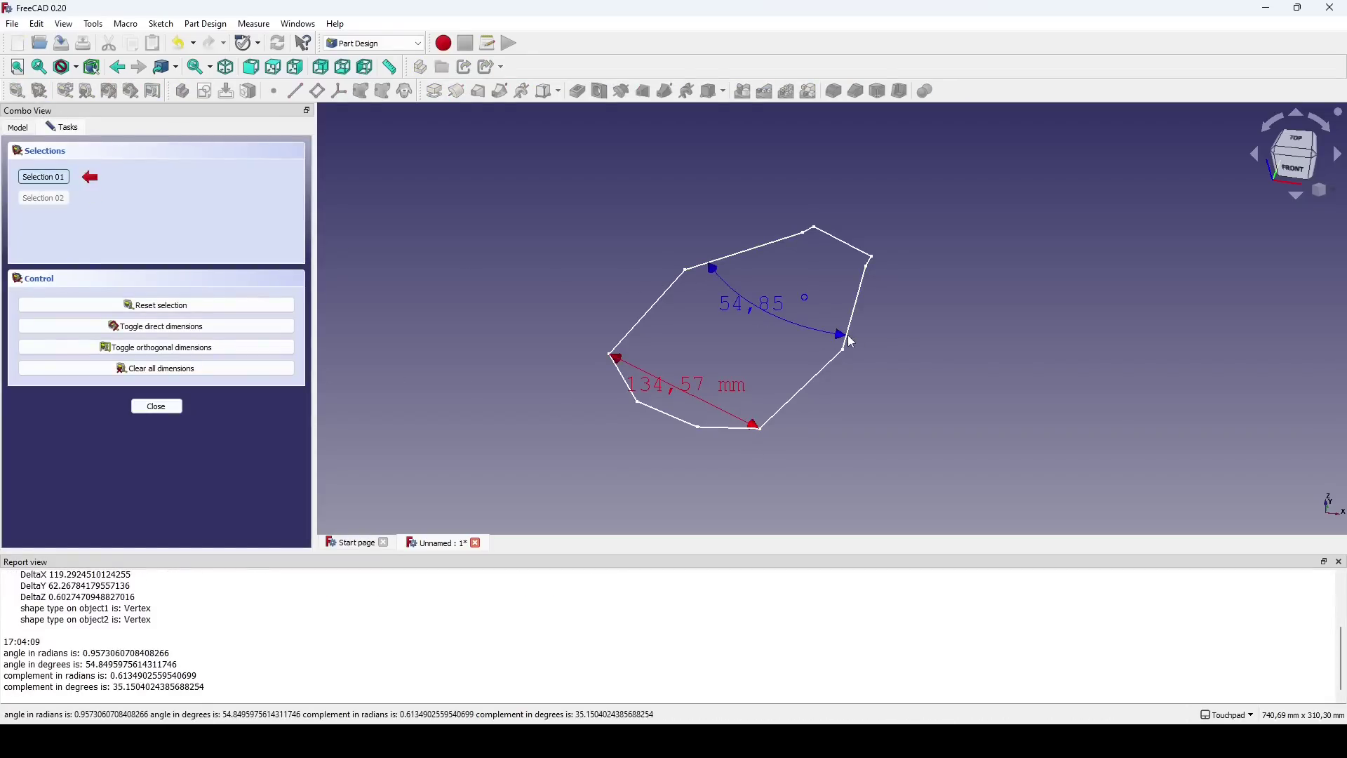
left_click(155, 406)
Pad the chassis outline sketch 10 mm in the reversed direction, along the sketch normal
left_click(74, 268)
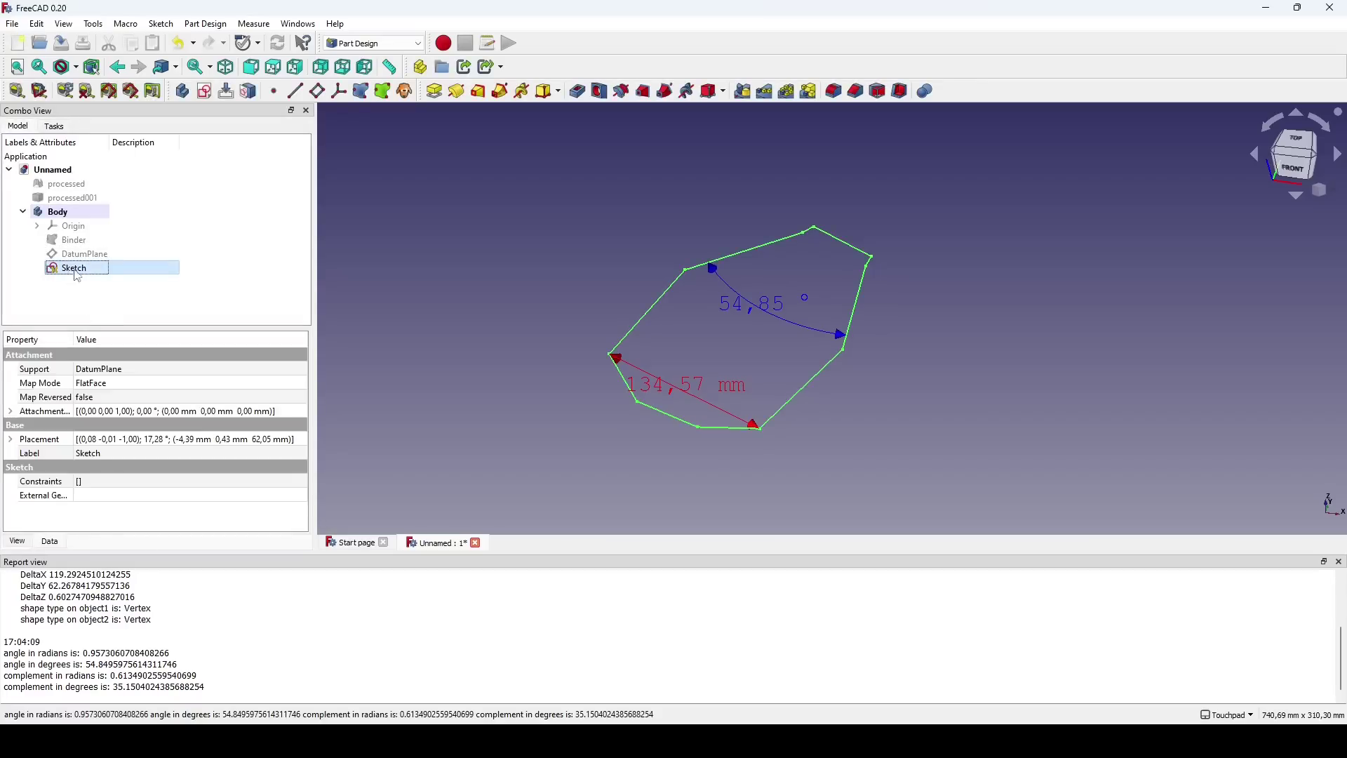
left_click(435, 91)
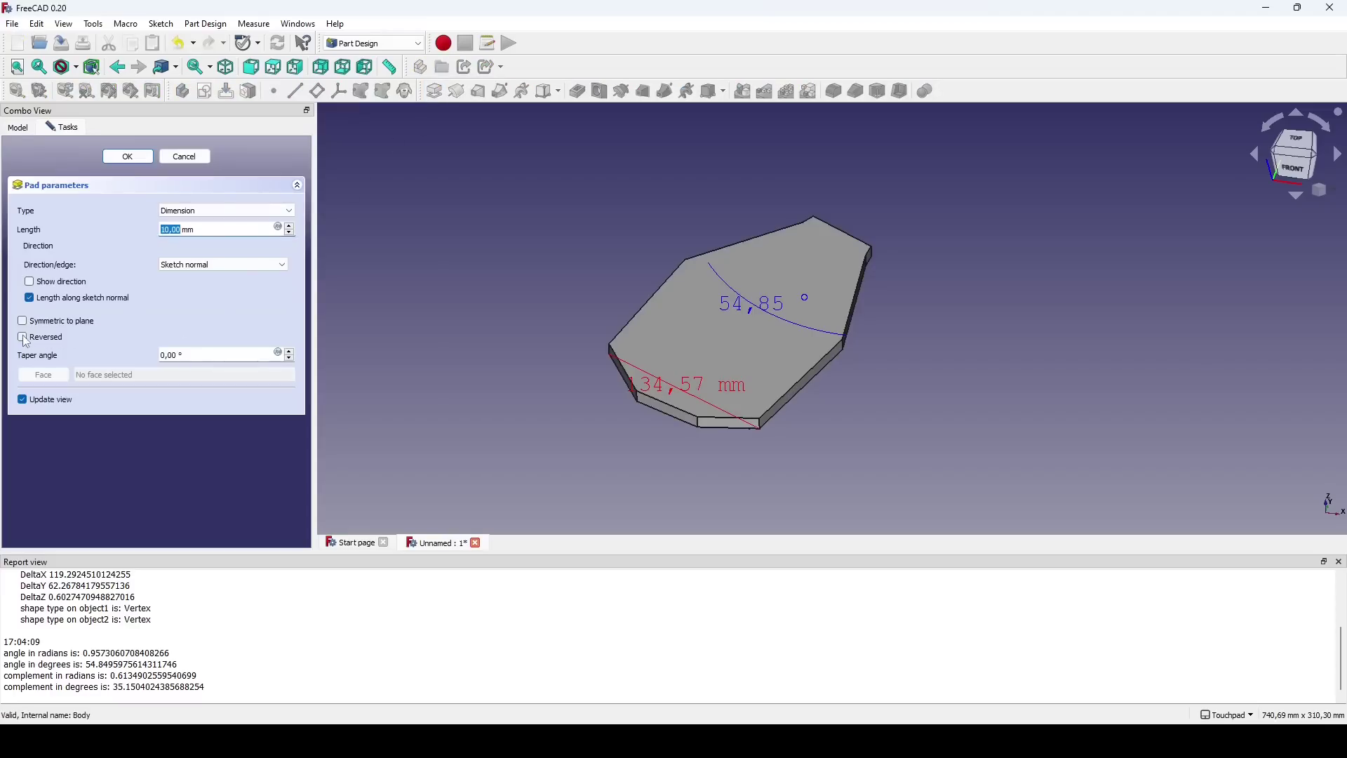
left_click(23, 338)
left_click(140, 161)
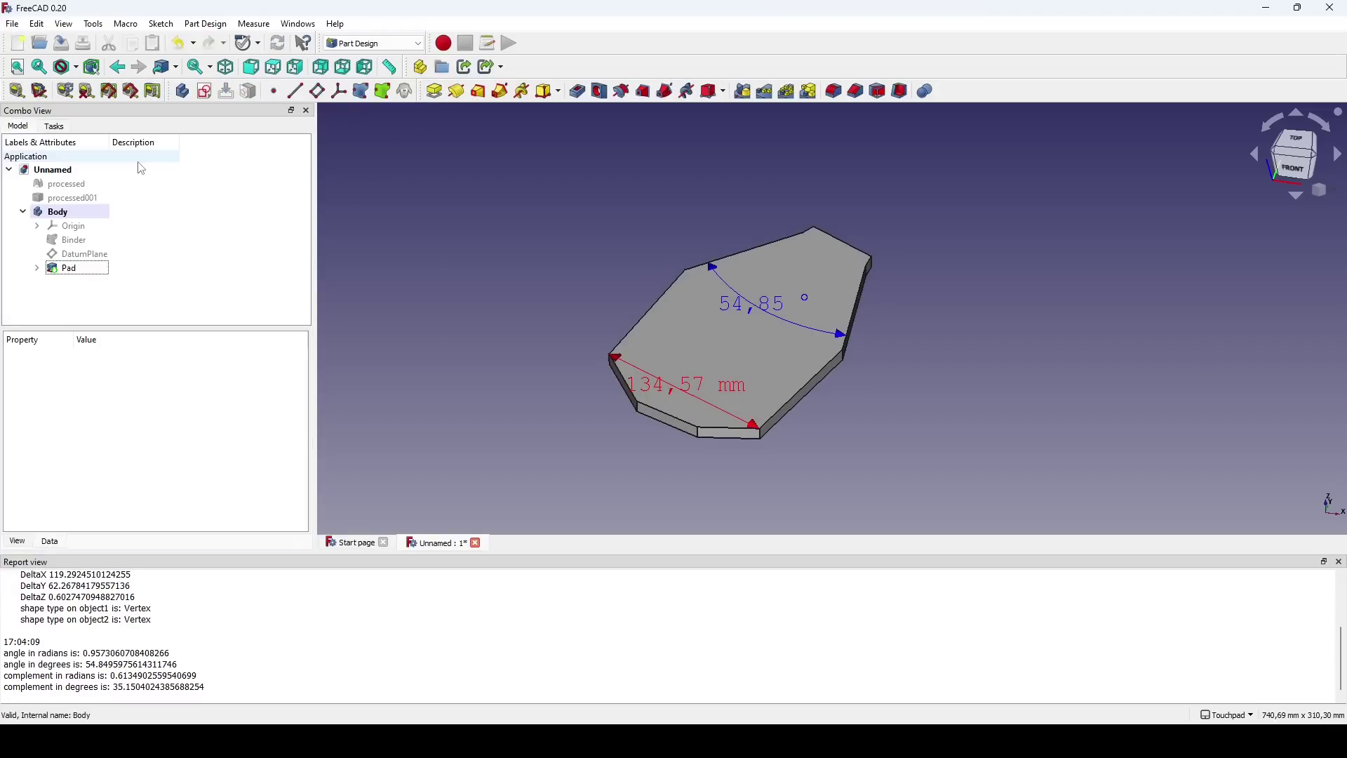
Show the car's binder again together with the padded chassis plate and clear the selection
left_click_drag(747, 375, 722, 350, "alt")
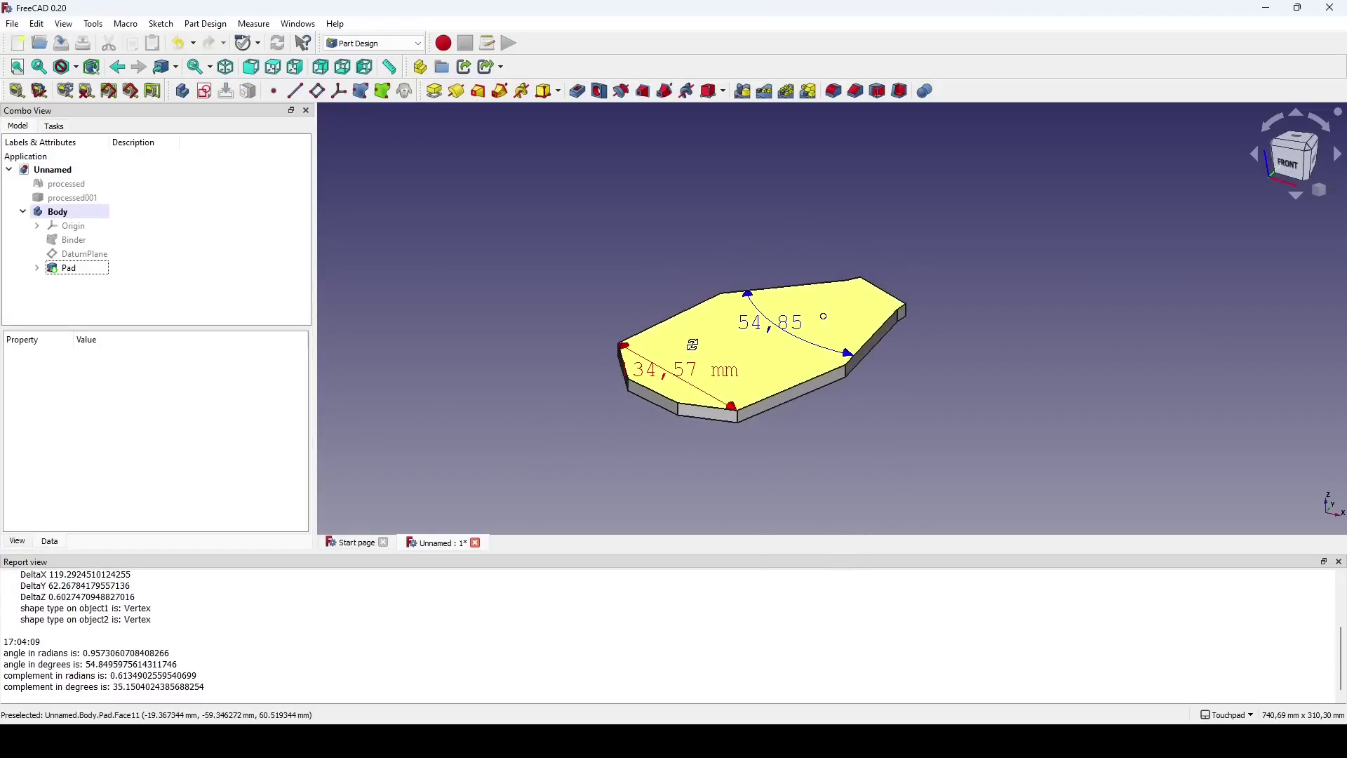
left_click(70, 246)
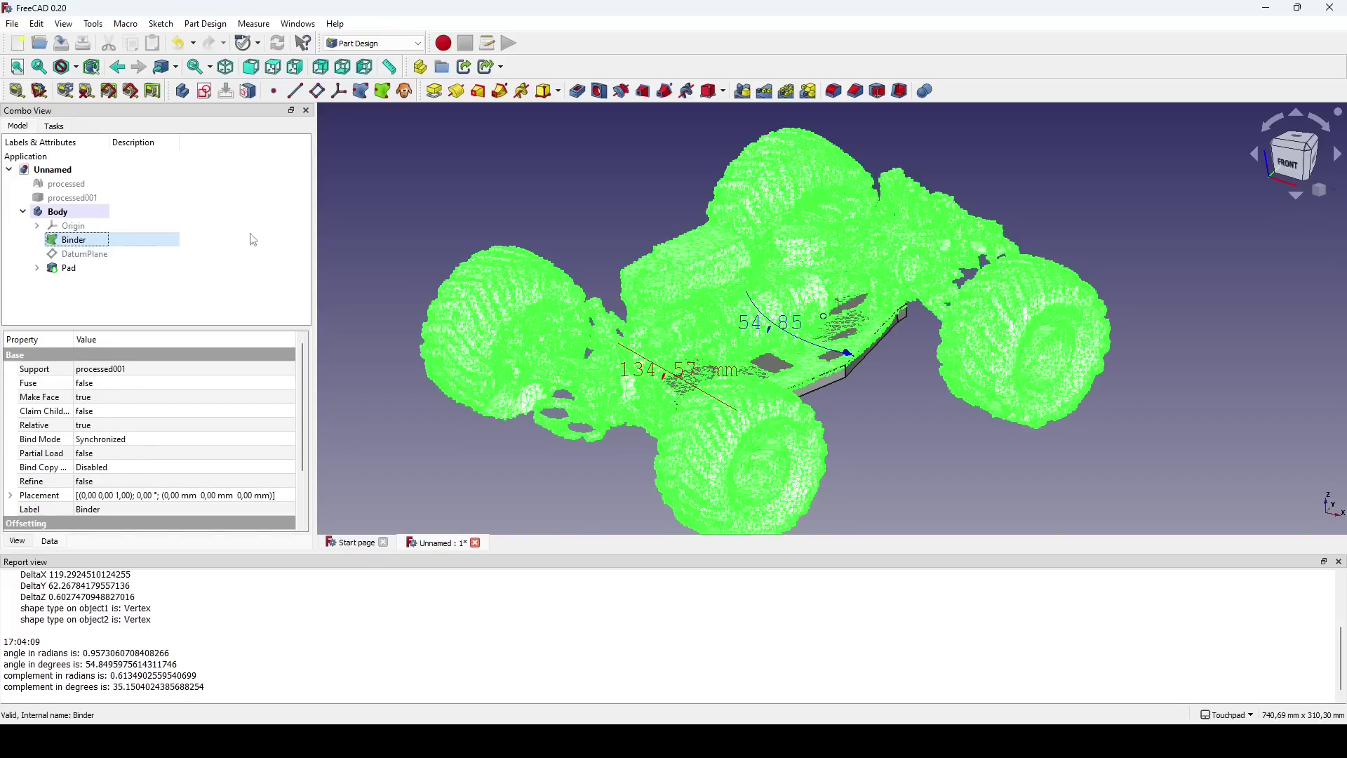
left_click(347, 238)
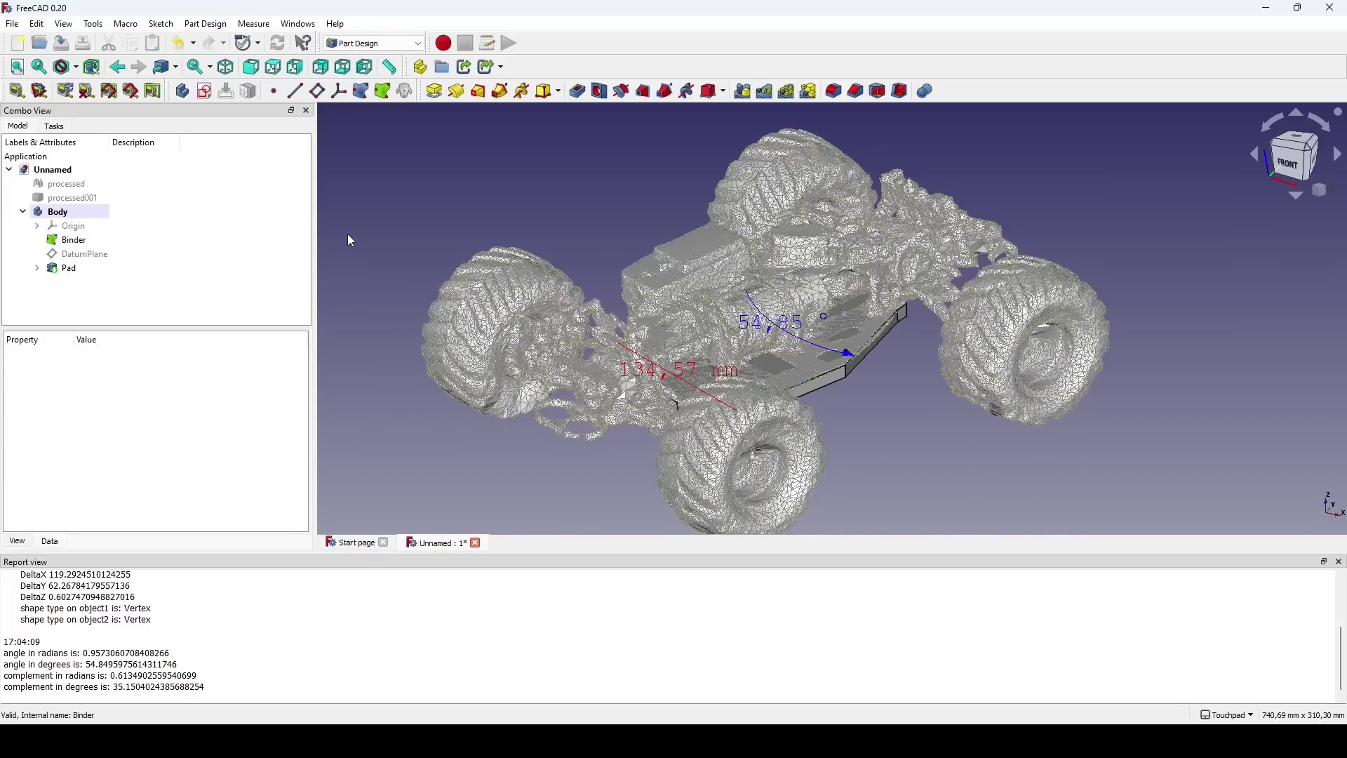